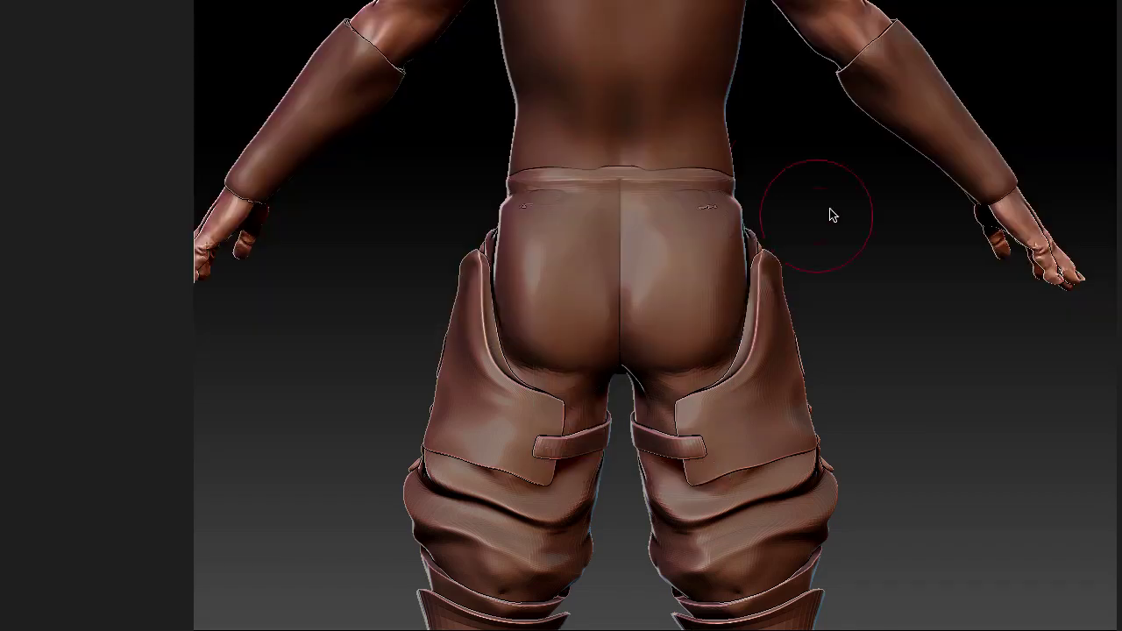
# ClipCurve the bracer's lower end straight, then clip the upper-arm sleeves along an angled line.
pyautogui.moveTo(832, 213); pyautogui.dragTo(789, 220)
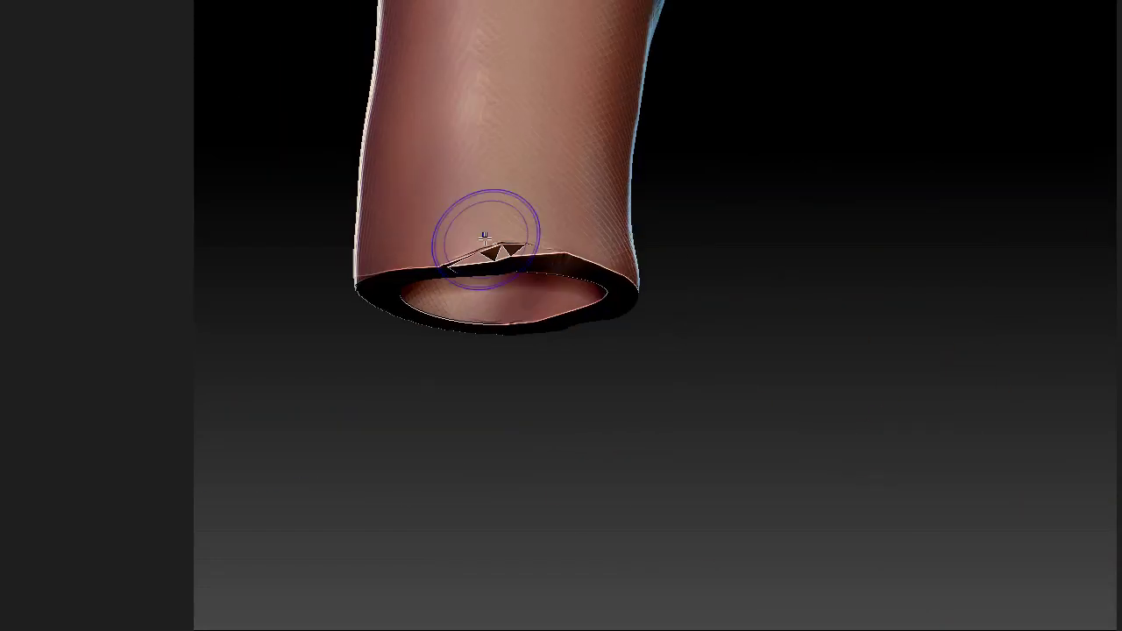
pyautogui.keyDown('ctrl'); pyautogui.keyDown('shift'); pyautogui.moveTo(646, 233); pyautogui.dragTo(117, 248); pyautogui.keyUp('shift'); pyautogui.keyUp('ctrl')
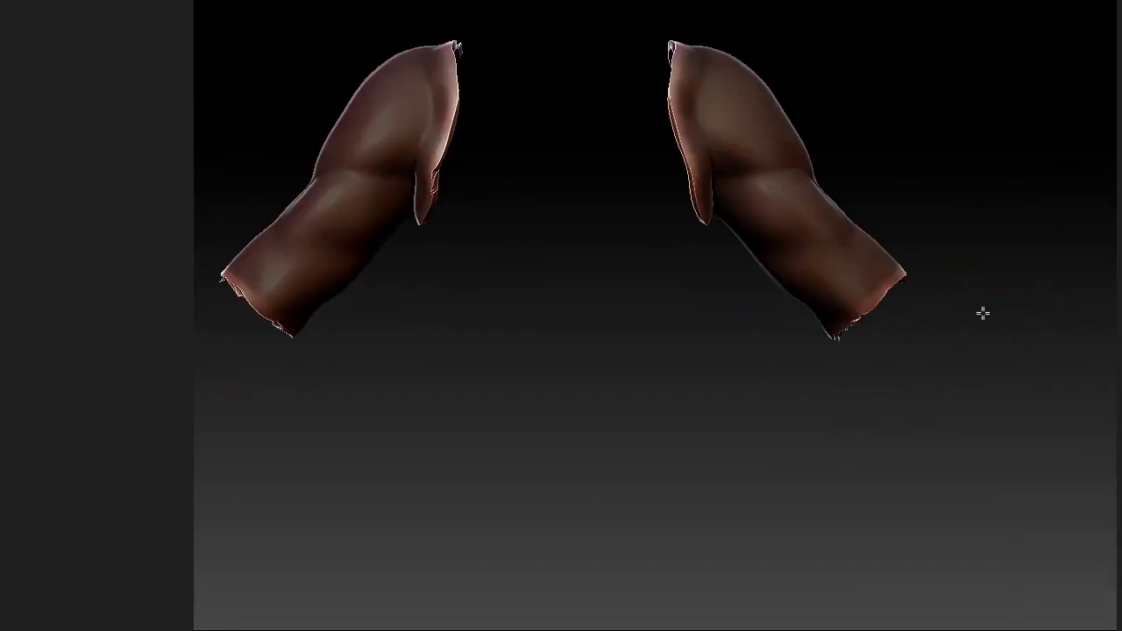
pyautogui.keyDown('ctrl'); pyautogui.keyDown('shift'); pyautogui.moveTo(964, 225); pyautogui.dragTo(775, 389); pyautogui.keyUp('shift'); pyautogui.keyUp('ctrl')
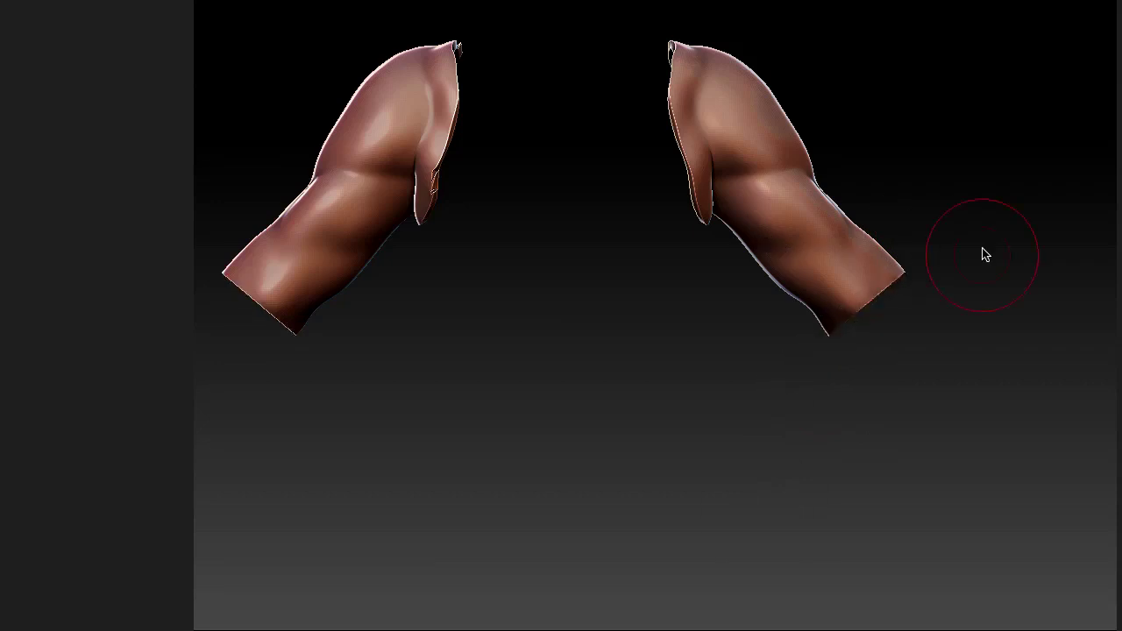
pyautogui.moveTo(986, 255)
pyautogui.mouseDown()
pyautogui.moveTo(961, 208)
pyautogui.moveTo(676, 245)
pyautogui.moveTo(606, 231)
pyautogui.moveTo(660, 227)
pyautogui.moveTo(533, 205)
pyautogui.mouseUp()
# Show the PolyFrame wireframe and rotate the vest and full character to inspect the capped opening.
pyautogui.hotkey('shift', 'f')
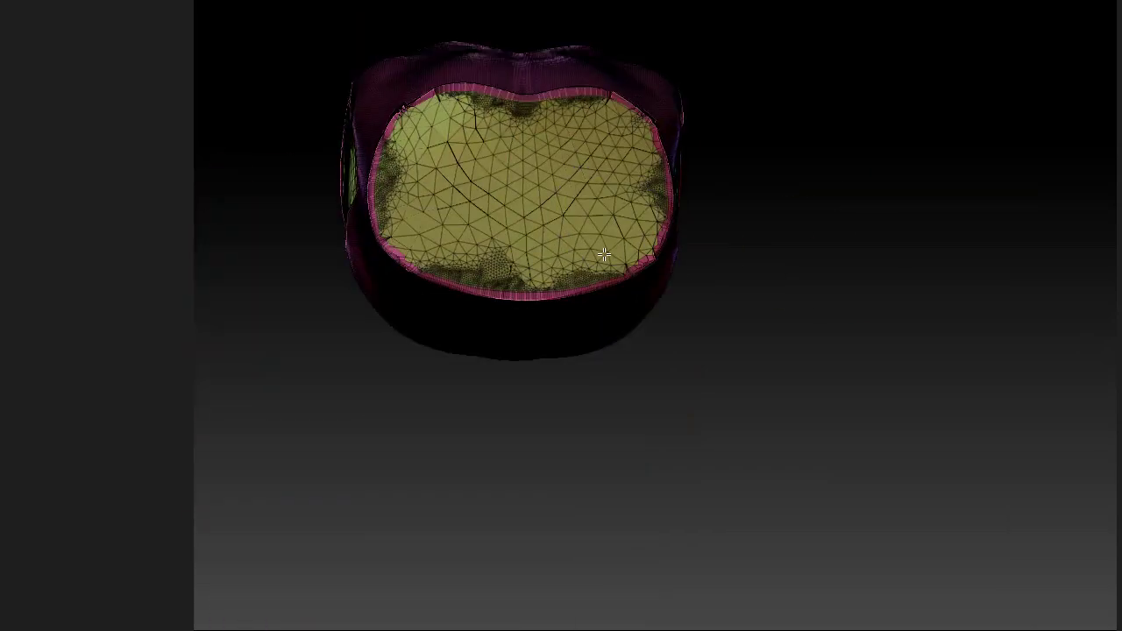
pyautogui.moveTo(736, 148); pyautogui.dragTo(949, 268)
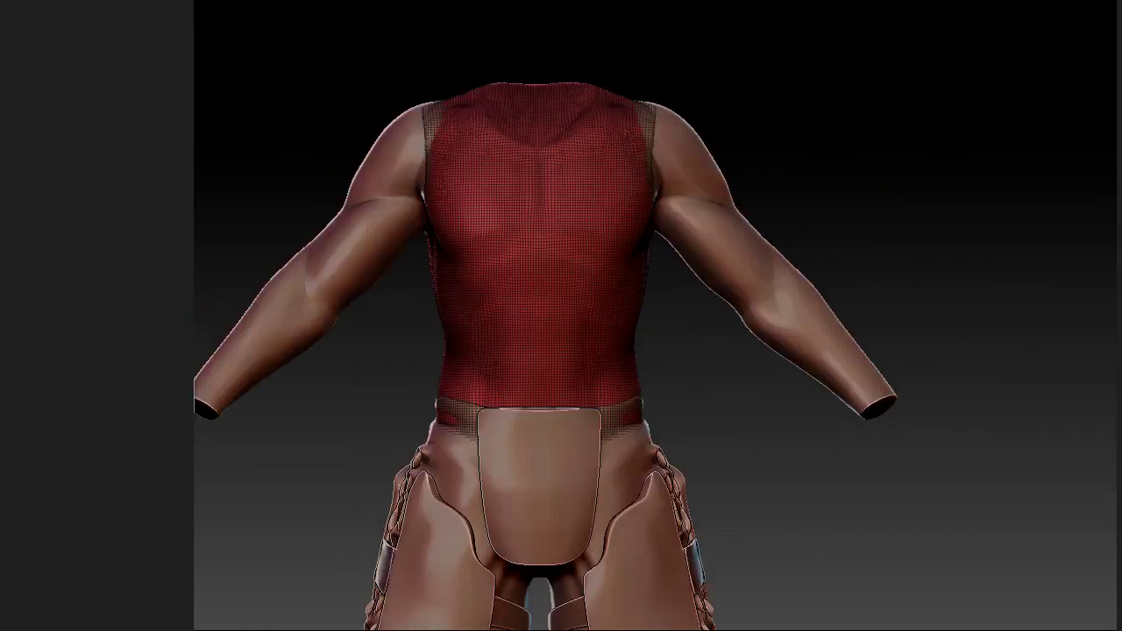
pyautogui.moveTo(1002, 220); pyautogui.dragTo(1102, 150)
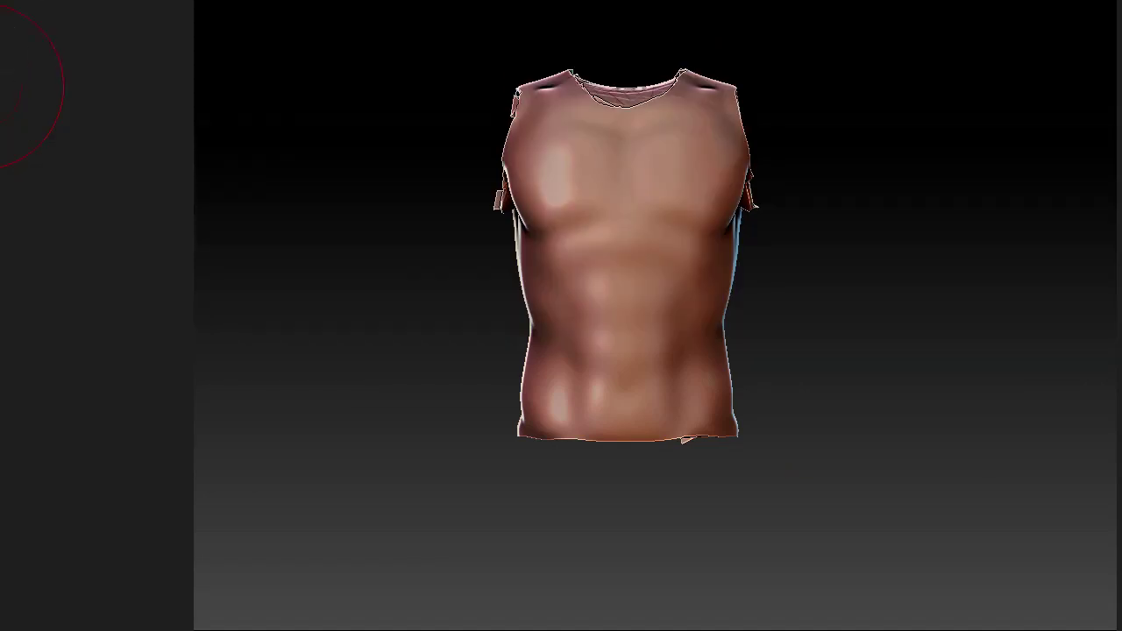
# Slice the vest's bottom edge horizontally and tilt the torso to view the shoulder openings.
pyautogui.keyDown('ctrl'); pyautogui.keyDown('shift'); pyautogui.moveTo(861, 438); pyautogui.dragTo(315, 438); pyautogui.keyUp('shift'); pyautogui.keyUp('ctrl')
pyautogui.moveTo(888, 278); pyautogui.dragTo(967, 104)
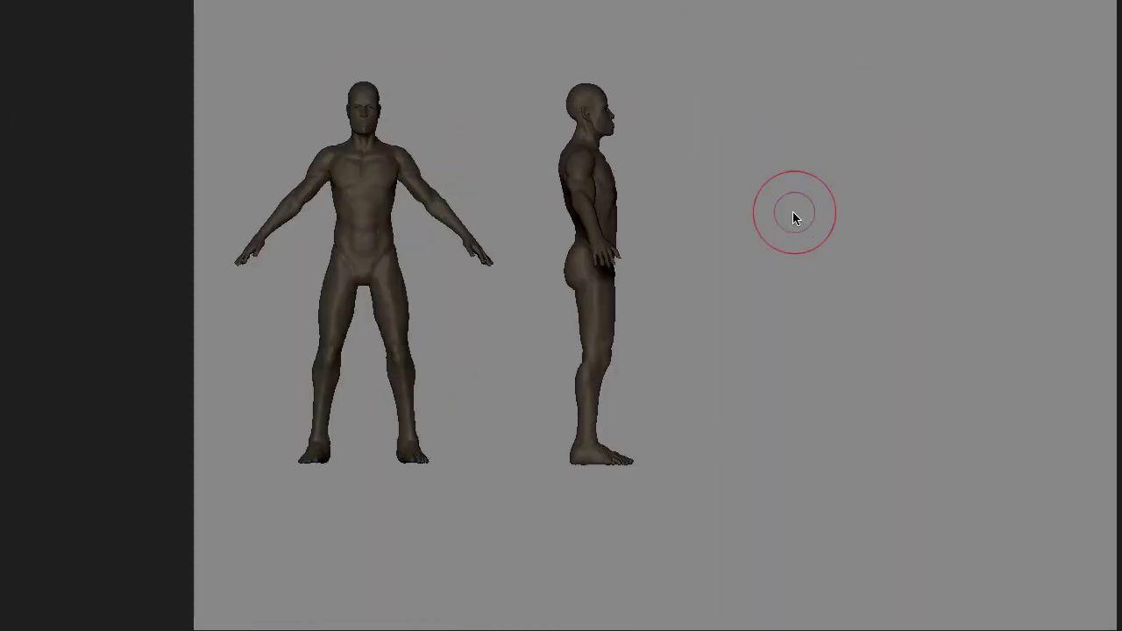
# Bring the rightmost figure up close and orbit around its head and body.
pyautogui.moveTo(1004, 180); pyautogui.dragTo(759, 364)
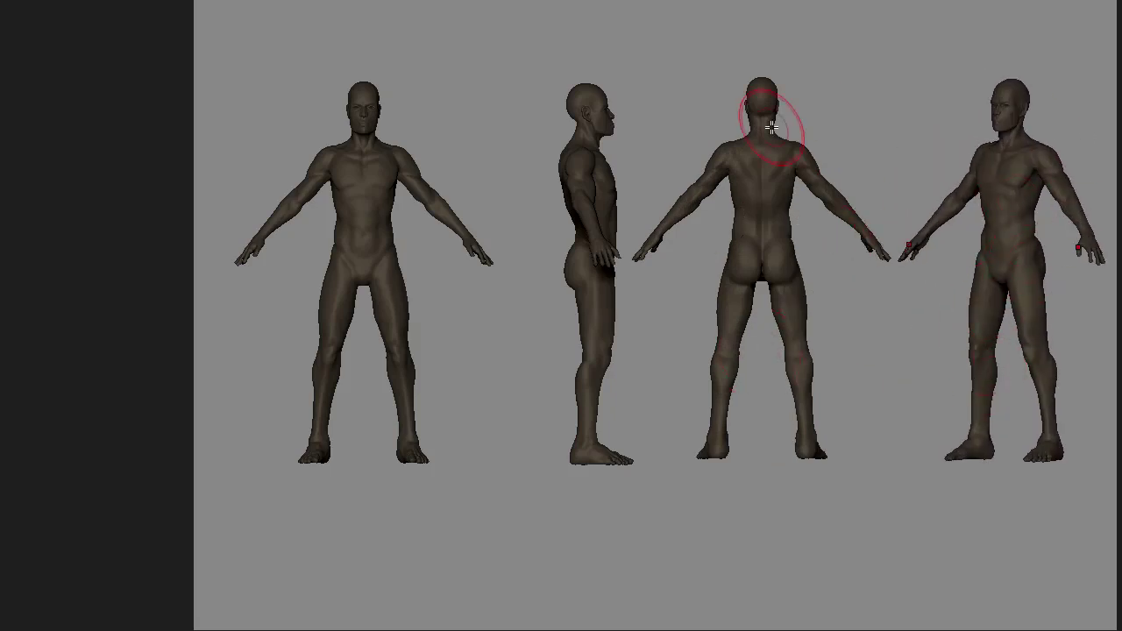
pyautogui.moveTo(947, 87); pyautogui.dragTo(984, 181)
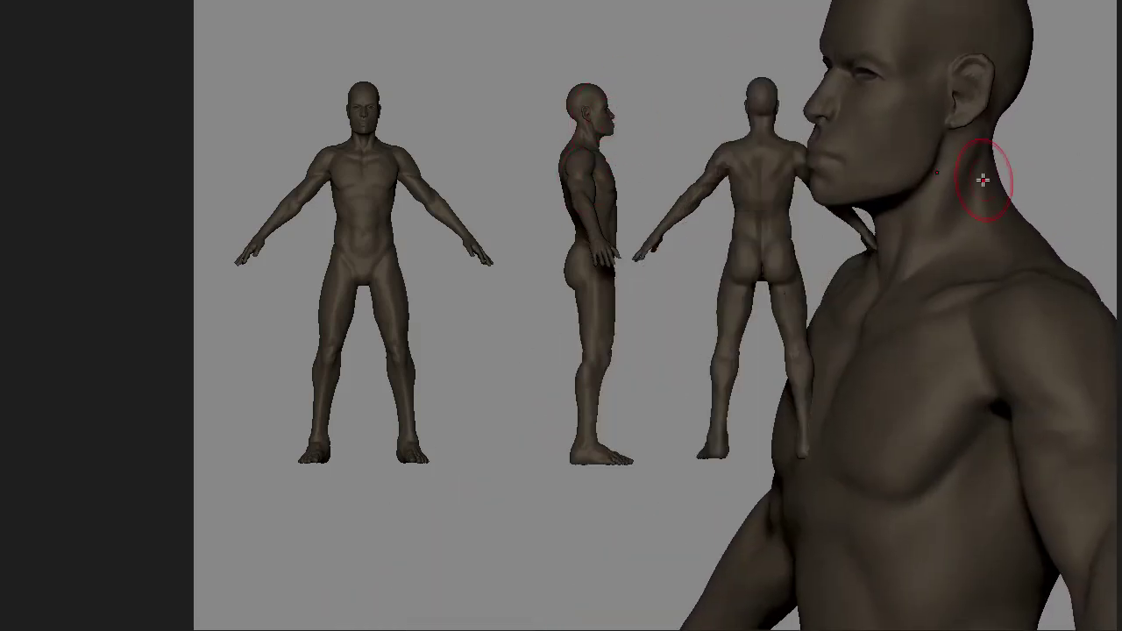
pyautogui.press('space')
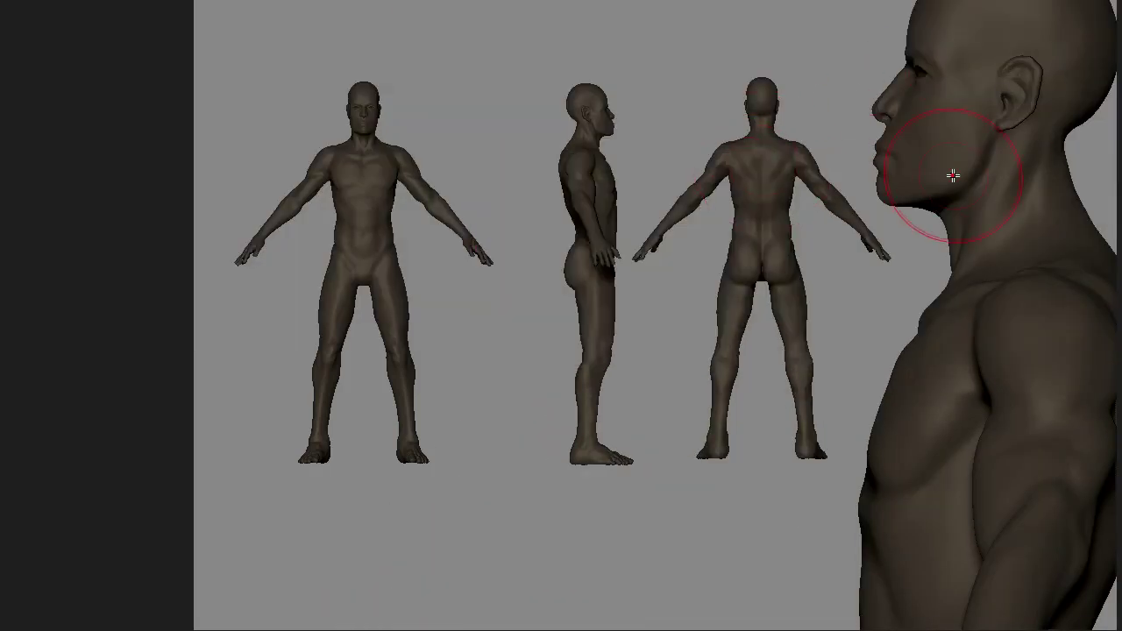
pyautogui.moveTo(968, 225); pyautogui.dragTo(709, 325)
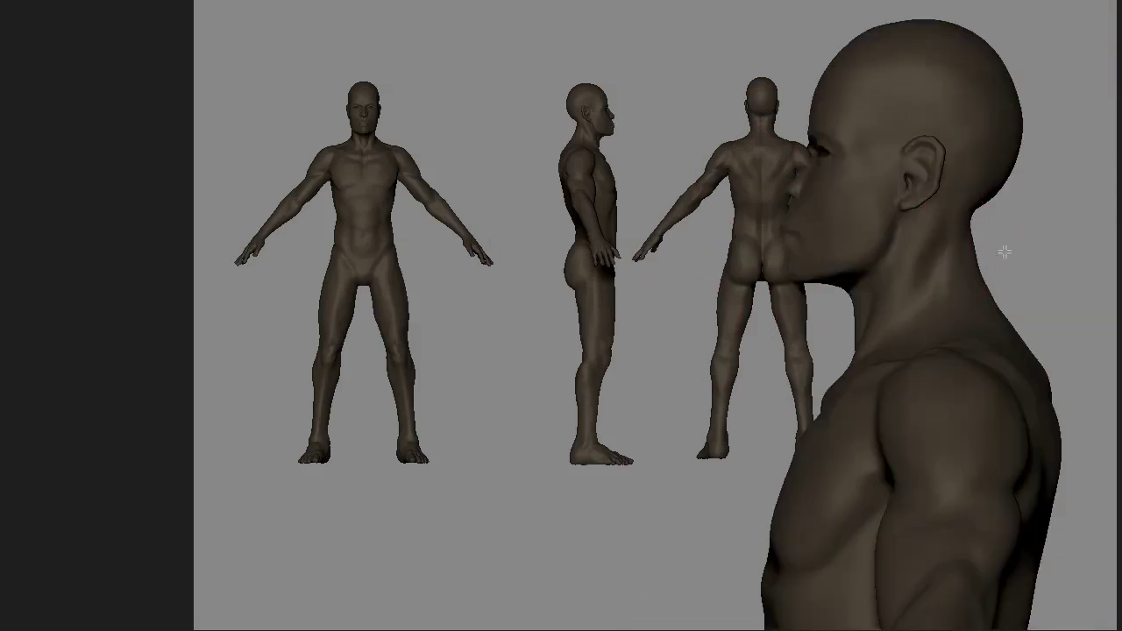
pyautogui.moveTo(1005, 252)
pyautogui.mouseDown()
pyautogui.moveTo(989, 170)
pyautogui.moveTo(929, 208)
pyautogui.moveTo(951, 246)
pyautogui.mouseUp()
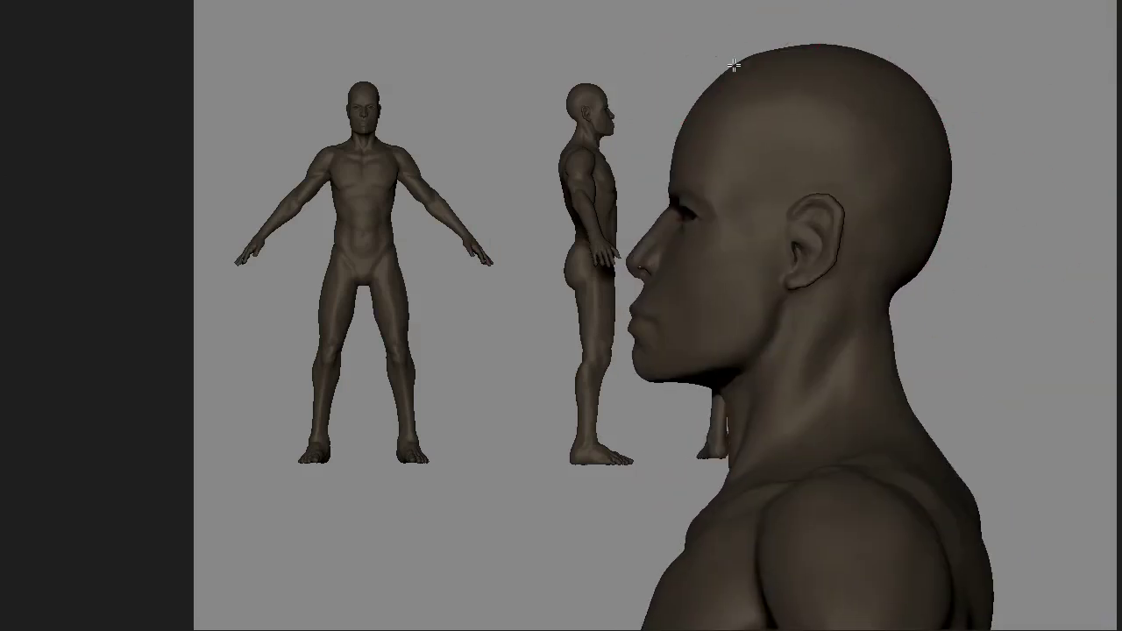
pyautogui.moveTo(733, 65)
pyautogui.mouseDown()
pyautogui.moveTo(1052, 408)
pyautogui.moveTo(1005, 248)
pyautogui.moveTo(323, 413)
pyautogui.moveTo(839, 138)
pyautogui.moveTo(927, 251)
pyautogui.moveTo(635, 293)
pyautogui.moveTo(952, 220)
pyautogui.moveTo(964, 119)
pyautogui.moveTo(664, 123)
pyautogui.moveTo(914, 278)
pyautogui.moveTo(679, 102)
pyautogui.moveTo(693, 89)
pyautogui.mouseUp()
# Tilt and turn the head until it sits in a three-quarter front view.
pyautogui.press('space')
pyautogui.moveTo(643, 210); pyautogui.dragTo(617, 39)
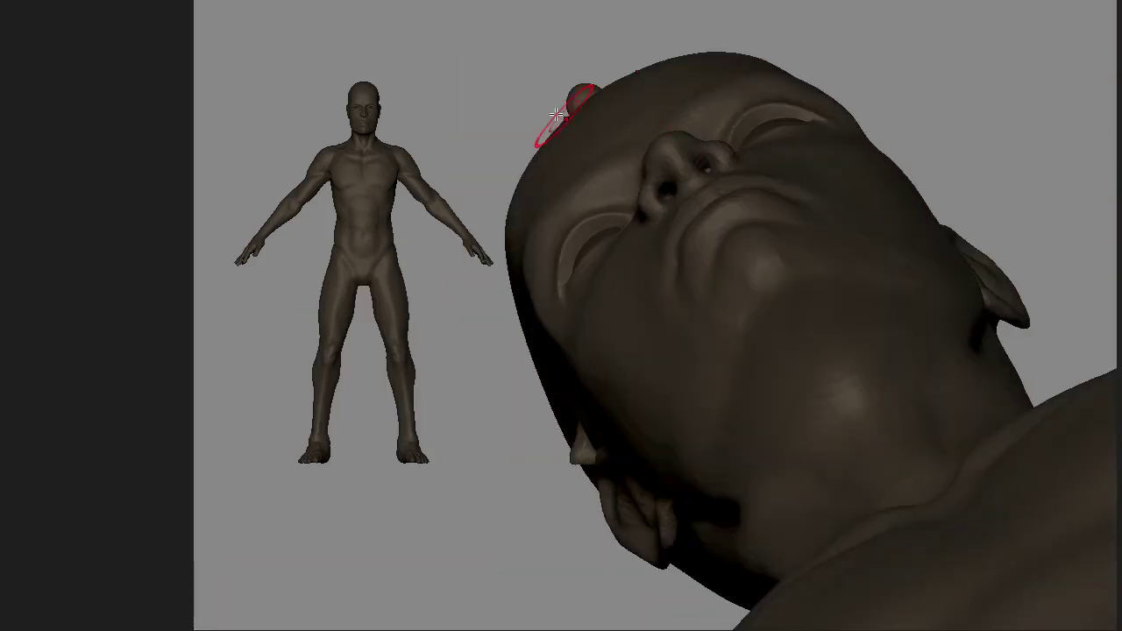
pyautogui.moveTo(556, 115)
pyautogui.mouseDown()
pyautogui.moveTo(619, 181)
pyautogui.moveTo(854, 120)
pyautogui.mouseUp()
pyautogui.moveTo(653, 233)
pyautogui.mouseDown()
pyautogui.moveTo(646, 99)
pyautogui.moveTo(602, 158)
pyautogui.moveTo(1047, 312)
pyautogui.moveTo(905, 625)
pyautogui.moveTo(828, 169)
pyautogui.mouseUp()
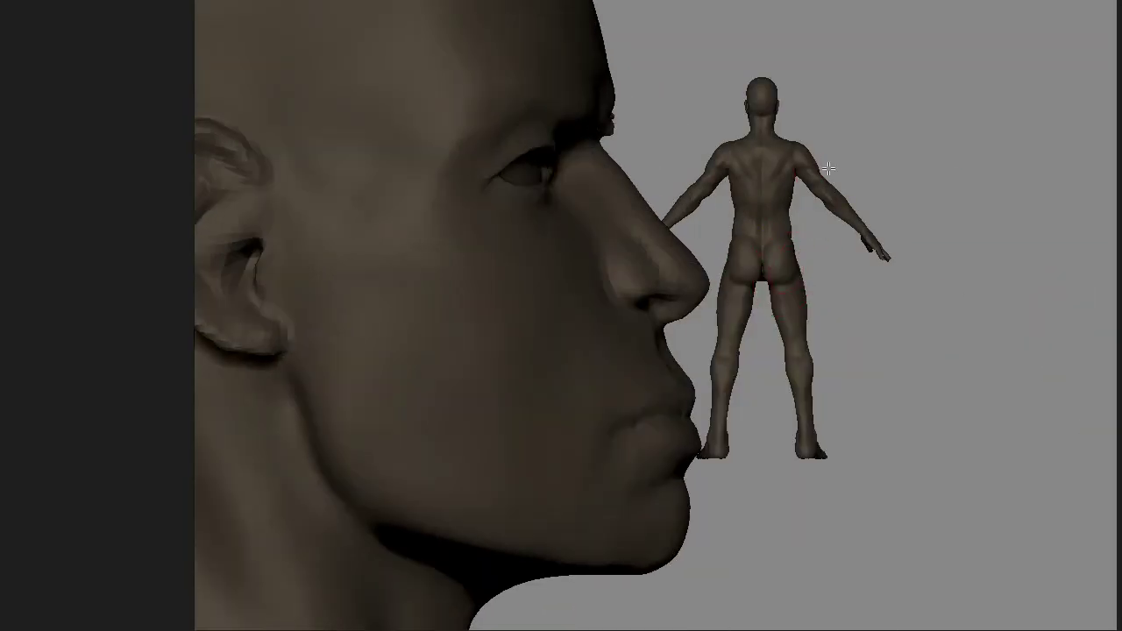
pyautogui.moveTo(666, 326); pyautogui.dragTo(674, 310)
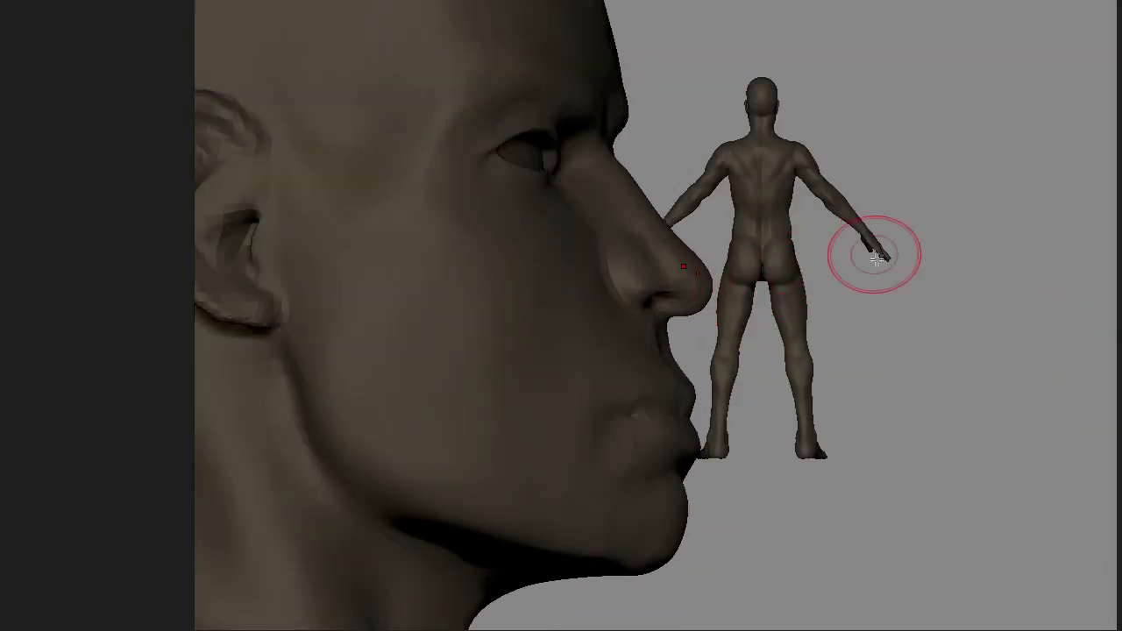
pyautogui.moveTo(877, 257)
pyautogui.mouseDown()
pyautogui.moveTo(991, 125)
pyautogui.moveTo(658, 286)
pyautogui.moveTo(521, 270)
pyautogui.moveTo(507, 336)
pyautogui.mouseUp()
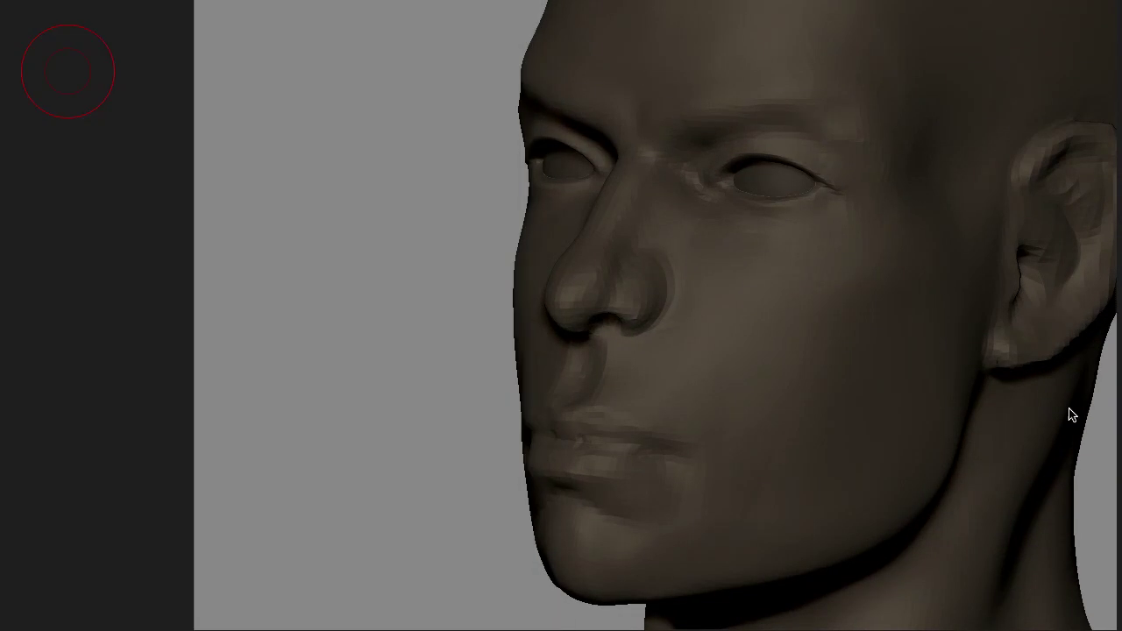
# Close the reference image and paint a dark band under both eyes with symmetry.
pyautogui.moveTo(1070, 415)
pyautogui.mouseDown()
pyautogui.moveTo(561, 306)
pyautogui.moveTo(594, 234)
pyautogui.mouseUp()
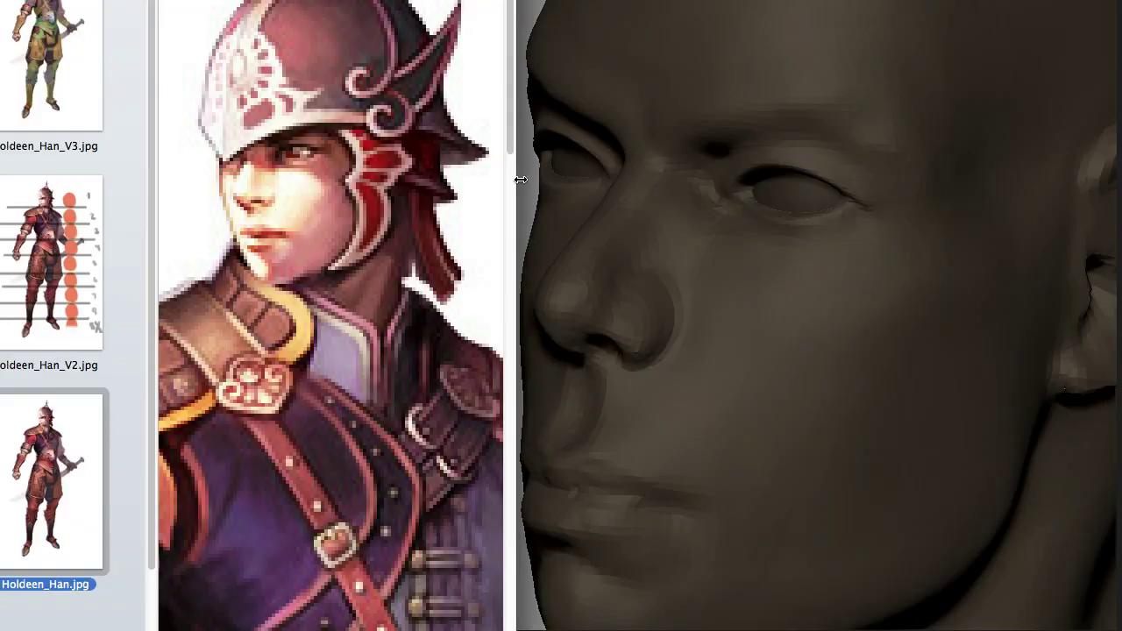
pyautogui.click(639, 341)
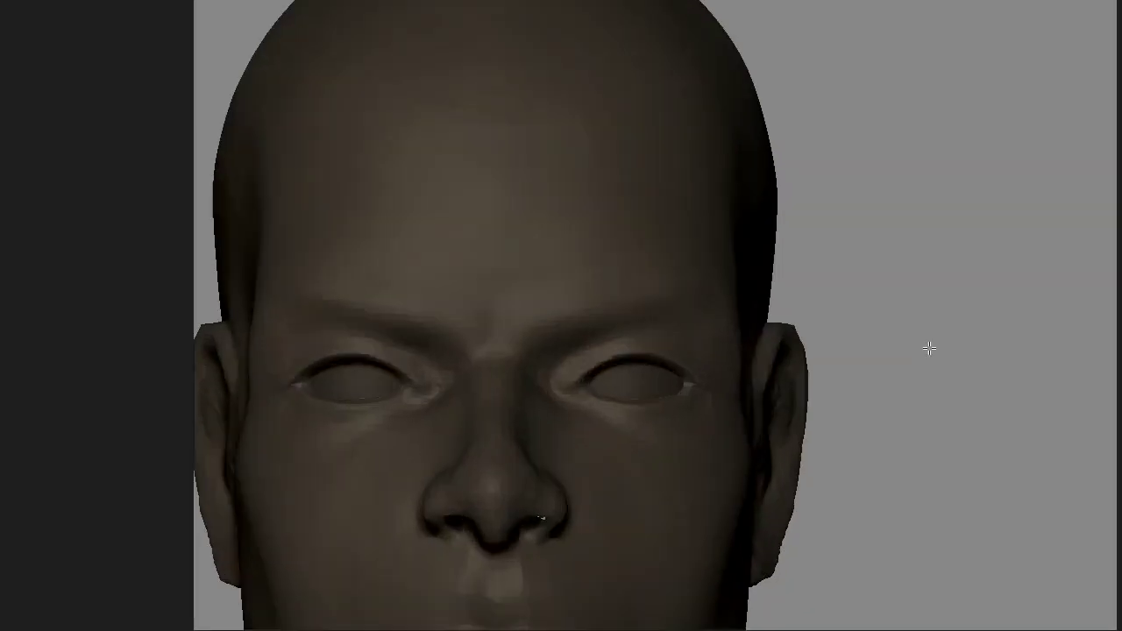
pyautogui.press('b')
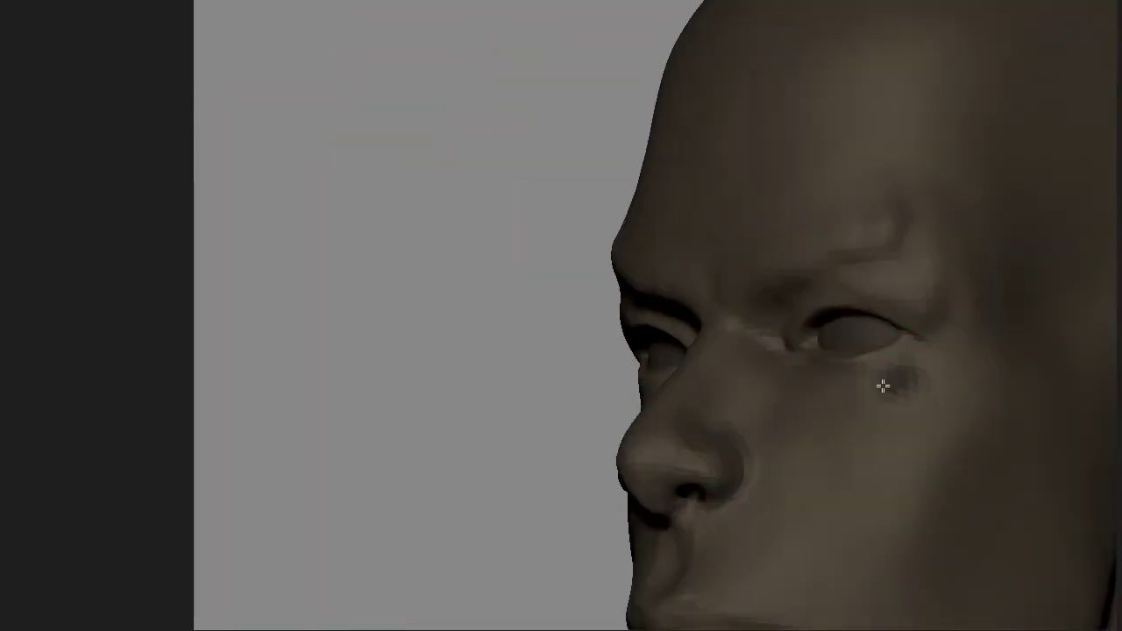
pyautogui.moveTo(842, 403); pyautogui.dragTo(967, 383)
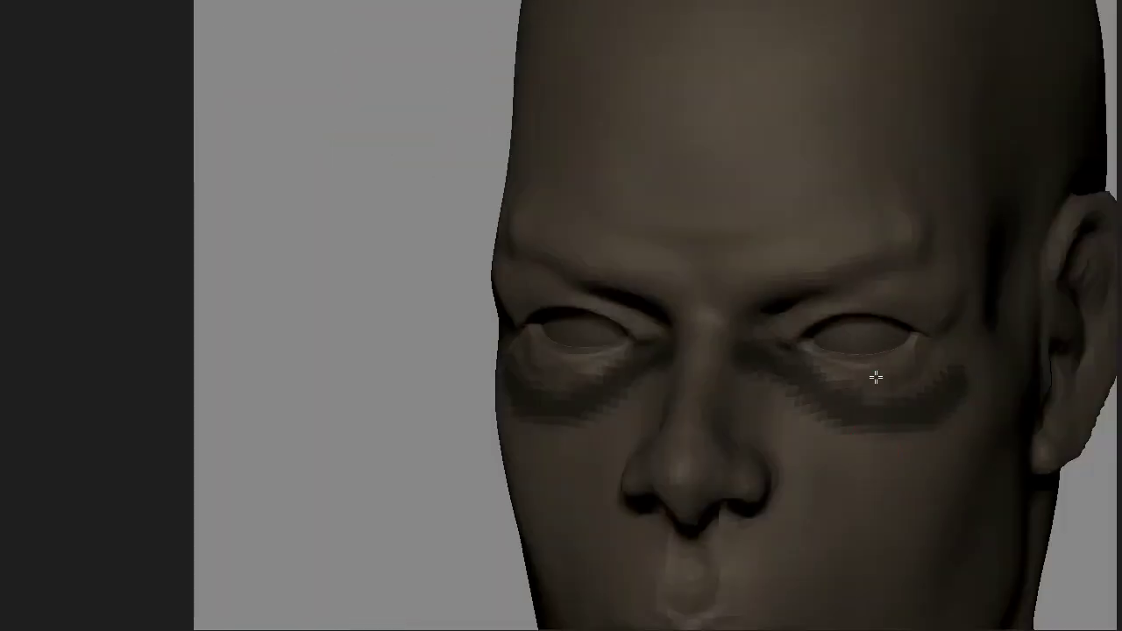
# Smooth the lips and jaw with the Smooth brush and remove the forehead crease.
pyautogui.moveTo(876, 376)
pyautogui.mouseDown()
pyautogui.moveTo(501, 238)
pyautogui.moveTo(659, 251)
pyautogui.mouseUp()
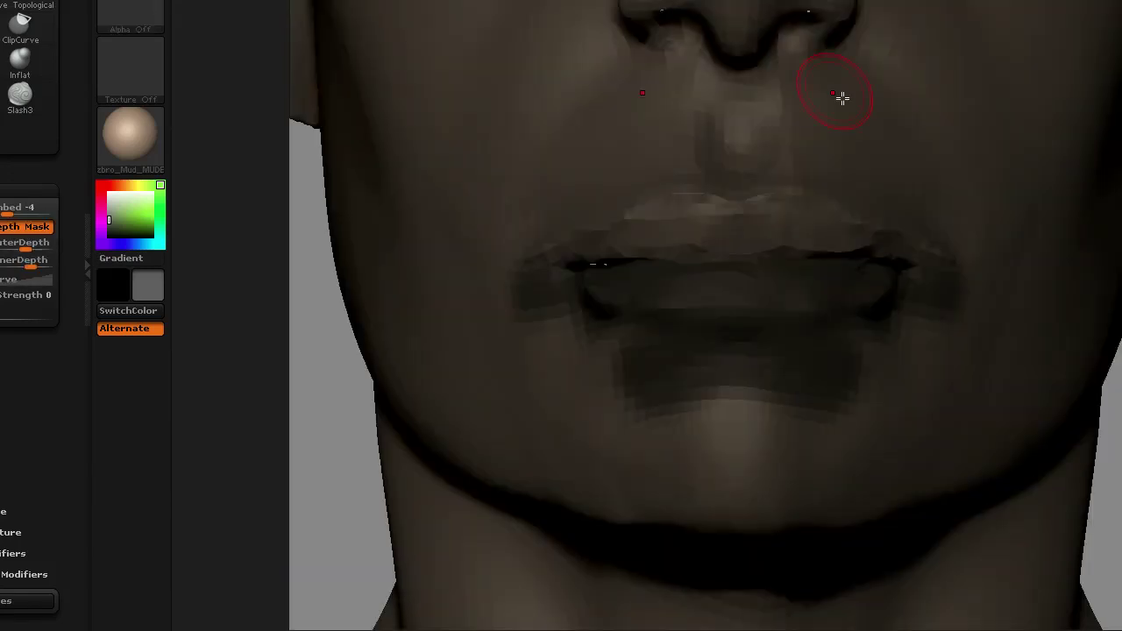
pyautogui.moveTo(842, 97)
pyautogui.mouseDown()
pyautogui.moveTo(663, 324)
pyautogui.moveTo(795, 248)
pyautogui.moveTo(739, 322)
pyautogui.moveTo(636, 311)
pyautogui.mouseUp()
pyautogui.press('b')
pyautogui.press('s')
pyautogui.press('m')
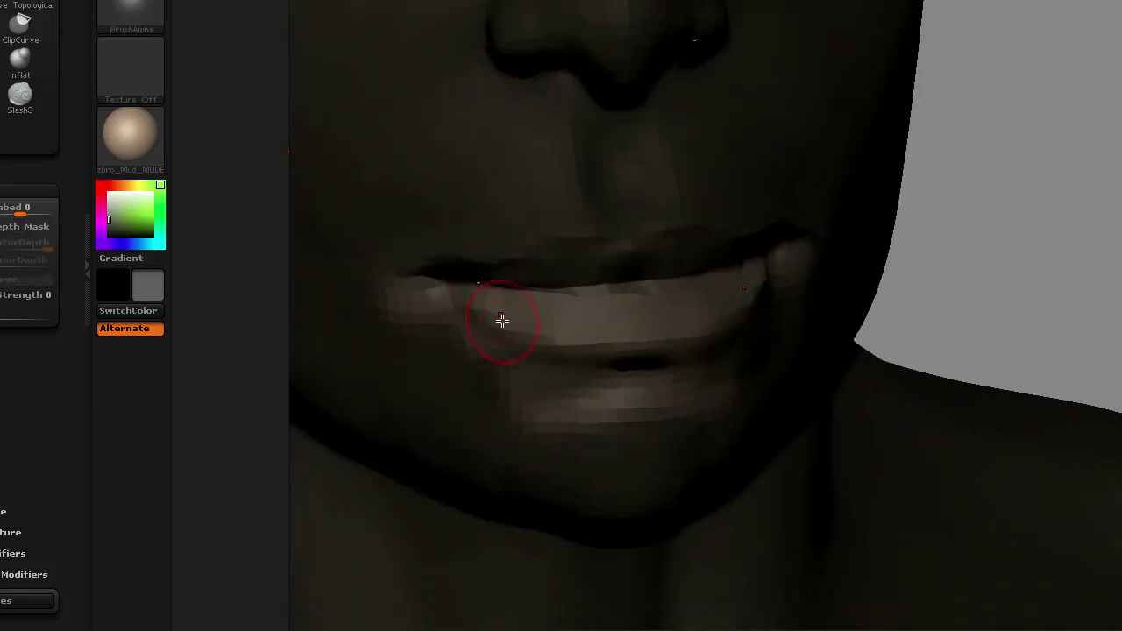
pyautogui.moveTo(663, 173)
pyautogui.mouseDown()
pyautogui.moveTo(532, 326)
pyautogui.moveTo(470, 284)
pyautogui.moveTo(588, 306)
pyautogui.moveTo(639, 259)
pyautogui.mouseUp()
pyautogui.moveTo(419, 131)
pyautogui.mouseDown()
pyautogui.moveTo(654, 298)
pyautogui.moveTo(535, 330)
pyautogui.moveTo(637, 316)
pyautogui.moveTo(530, 306)
pyautogui.moveTo(418, 353)
pyautogui.moveTo(463, 348)
pyautogui.moveTo(539, 373)
pyautogui.moveTo(675, 249)
pyautogui.moveTo(664, 441)
pyautogui.moveTo(512, 255)
pyautogui.mouseUp()
pyautogui.moveTo(617, 400)
pyautogui.mouseDown()
pyautogui.moveTo(637, 255)
pyautogui.moveTo(584, 395)
pyautogui.moveTo(909, 243)
pyautogui.moveTo(714, 450)
pyautogui.moveTo(633, 313)
pyautogui.moveTo(915, 213)
pyautogui.moveTo(594, 412)
pyautogui.moveTo(1023, 301)
pyautogui.moveTo(771, 210)
pyautogui.moveTo(691, 215)
pyautogui.moveTo(929, 168)
pyautogui.moveTo(862, 156)
pyautogui.moveTo(889, 20)
pyautogui.moveTo(1015, 128)
pyautogui.moveTo(699, 220)
pyautogui.moveTo(827, 125)
pyautogui.moveTo(646, 201)
pyautogui.moveTo(687, 200)
pyautogui.moveTo(614, 201)
pyautogui.moveTo(862, 100)
pyautogui.moveTo(828, 146)
pyautogui.moveTo(468, 5)
pyautogui.moveTo(476, 155)
pyautogui.moveTo(563, 270)
pyautogui.moveTo(847, 143)
pyautogui.moveTo(534, 191)
pyautogui.mouseUp()
pyautogui.hotkey('ctrl', 'z')
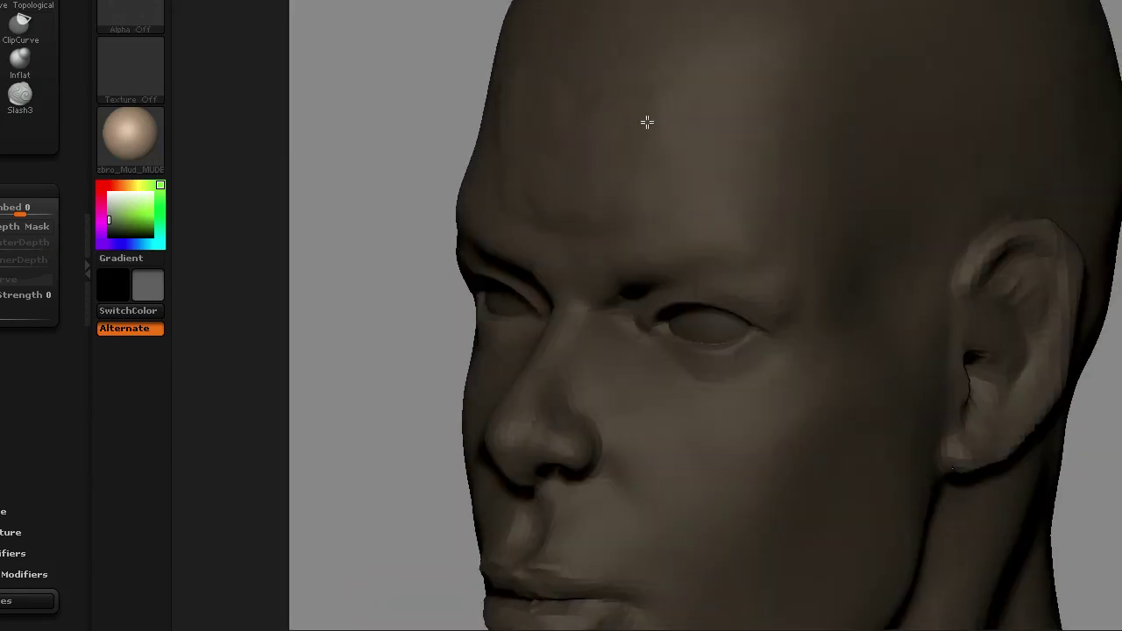
pyautogui.press('b')
pyautogui.press('s')
pyautogui.press('d')
pyautogui.moveTo(703, 192)
pyautogui.mouseDown()
pyautogui.moveTo(654, 242)
pyautogui.moveTo(506, 298)
pyautogui.moveTo(711, 398)
pyautogui.moveTo(699, 362)
pyautogui.moveTo(692, 133)
pyautogui.moveTo(696, 248)
pyautogui.moveTo(732, 5)
pyautogui.moveTo(925, 84)
pyautogui.mouseUp()
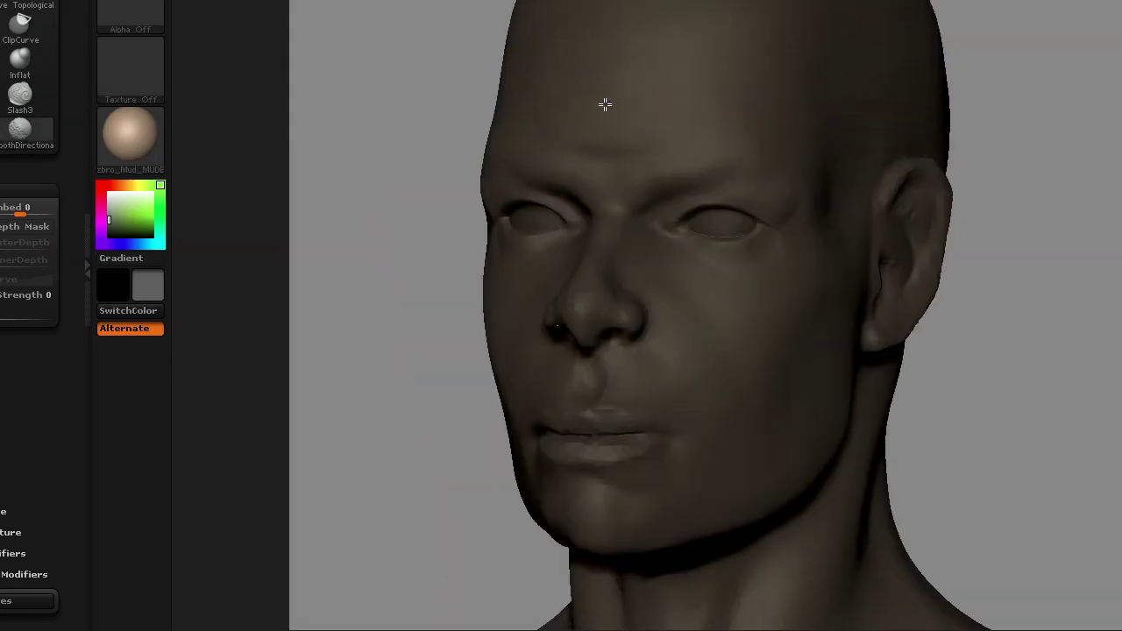
pyautogui.moveTo(605, 104)
pyautogui.mouseDown()
pyautogui.moveTo(739, 107)
pyautogui.moveTo(453, 192)
pyautogui.mouseUp()
pyautogui.press('b')
pyautogui.press('c')
pyautogui.press('b')
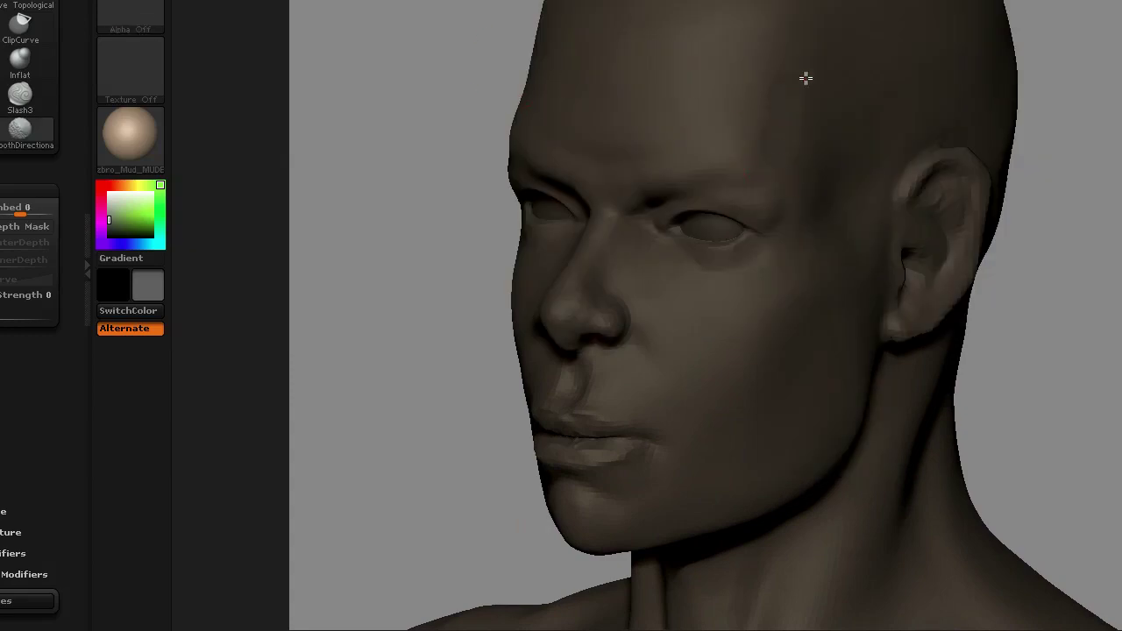
pyautogui.moveTo(806, 78); pyautogui.dragTo(801, 136)
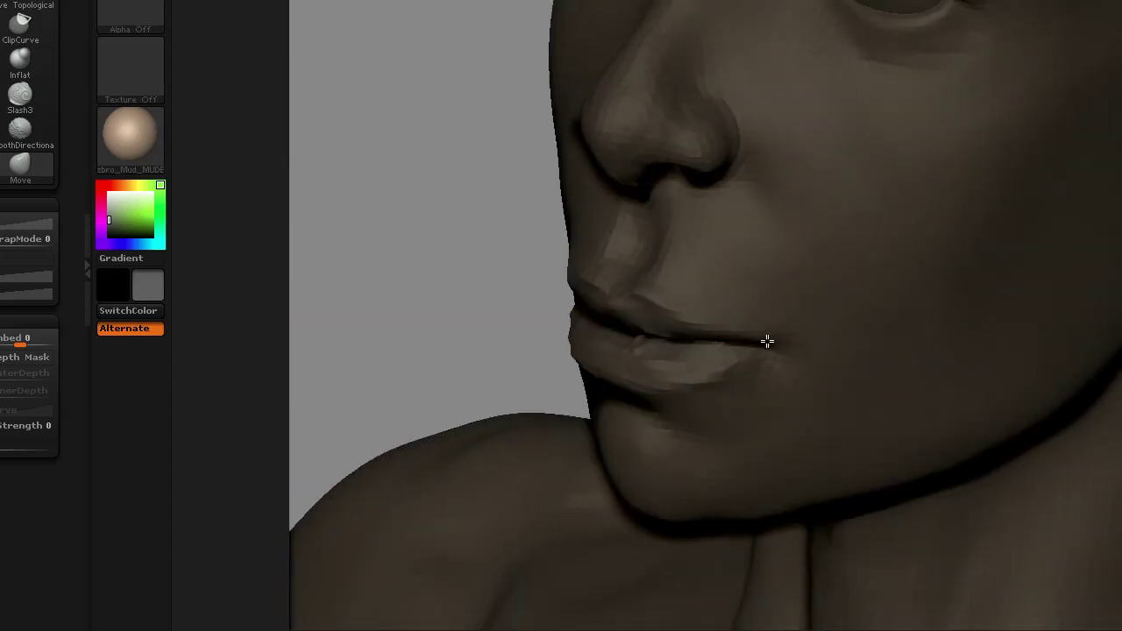
pyautogui.moveTo(767, 341)
pyautogui.mouseDown(button='right')
pyautogui.moveTo(694, 383)
pyautogui.moveTo(626, 394)
pyautogui.moveTo(807, 218)
pyautogui.moveTo(1077, 275)
pyautogui.moveTo(885, 160)
pyautogui.mouseUp(button='right')
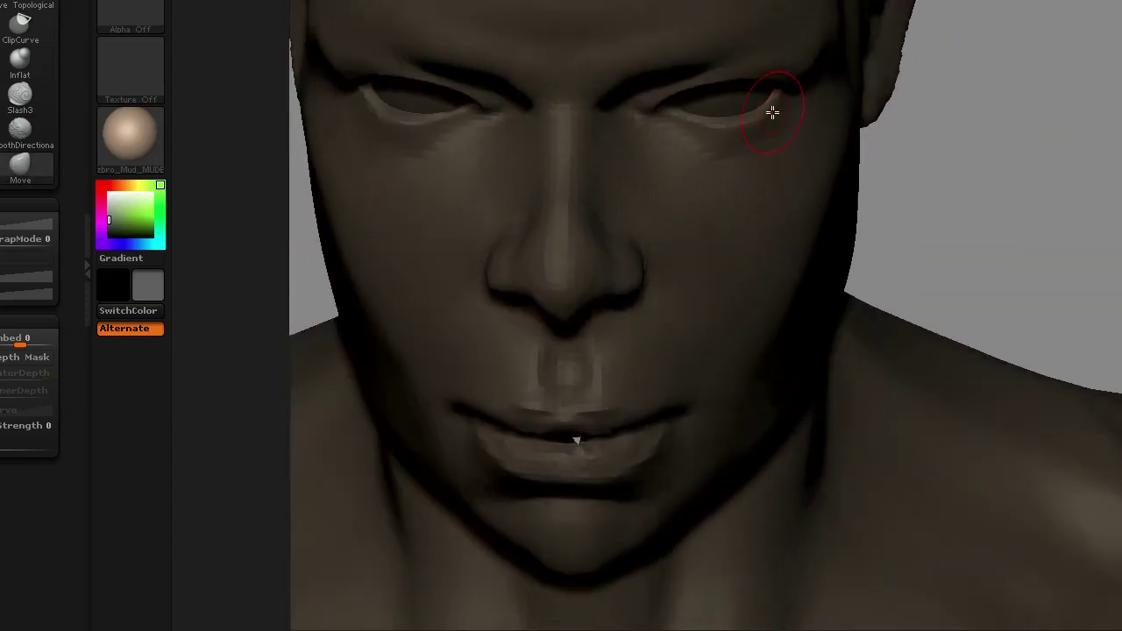
pyautogui.moveTo(760, 179)
pyautogui.mouseDown(button='right')
pyautogui.moveTo(631, 357)
pyautogui.moveTo(1046, 325)
pyautogui.moveTo(727, 313)
pyautogui.mouseUp(button='right')
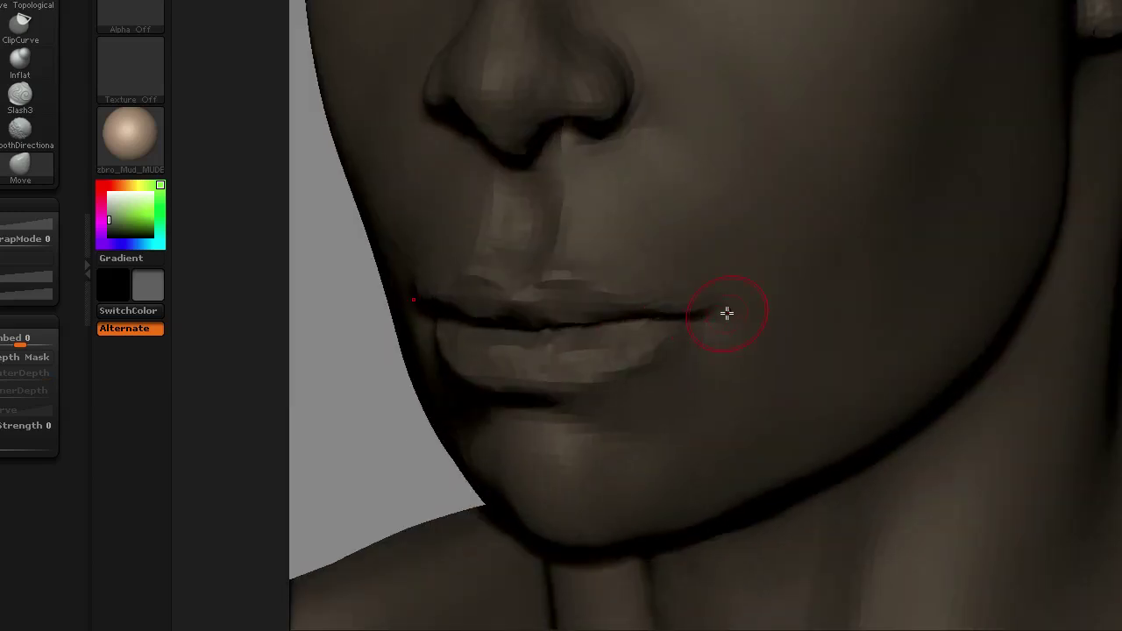
pyautogui.moveTo(748, 388); pyautogui.dragTo(581, 383, button='right')
pyautogui.moveTo(1095, 283)
pyautogui.mouseDown(button='right')
pyautogui.moveTo(737, 328)
pyautogui.moveTo(666, 376)
pyautogui.moveTo(581, 251)
pyautogui.moveTo(517, 258)
pyautogui.mouseUp(button='right')
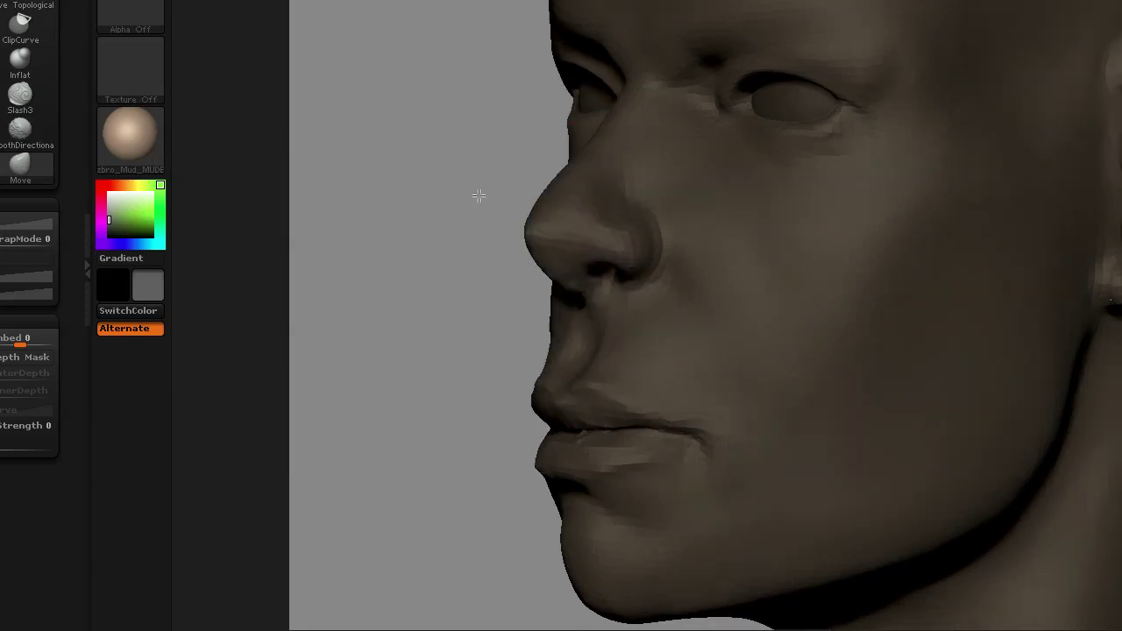
pyautogui.moveTo(476, 193)
pyautogui.mouseDown(button='right')
pyautogui.moveTo(446, 312)
pyautogui.moveTo(672, 234)
pyautogui.moveTo(538, 302)
pyautogui.moveTo(556, 321)
pyautogui.moveTo(551, 198)
pyautogui.mouseUp(button='right')
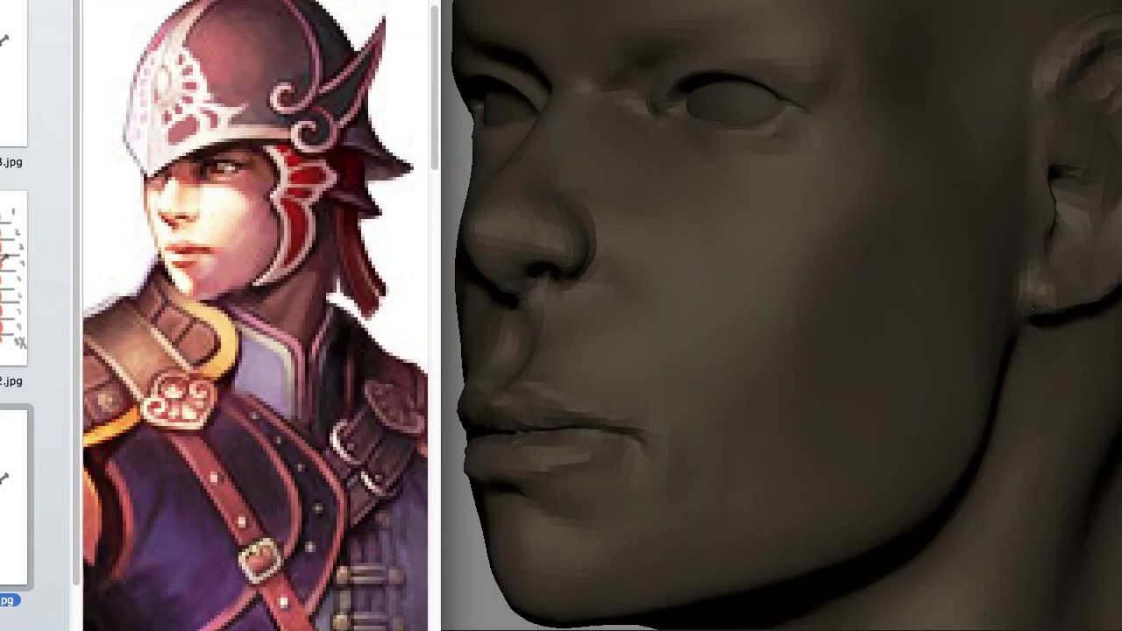
pyautogui.moveTo(449, 518)
pyautogui.mouseDown(button='right')
pyautogui.moveTo(529, 481)
pyautogui.moveTo(423, 453)
pyautogui.moveTo(593, 458)
pyautogui.moveTo(698, 234)
pyautogui.moveTo(563, 258)
pyautogui.moveTo(571, 292)
pyautogui.moveTo(599, 253)
pyautogui.mouseUp(button='right')
pyautogui.moveTo(666, 176)
pyautogui.mouseDown(button='right')
pyautogui.moveTo(706, 138)
pyautogui.moveTo(851, 195)
pyautogui.moveTo(792, 180)
pyautogui.mouseUp(button='right')
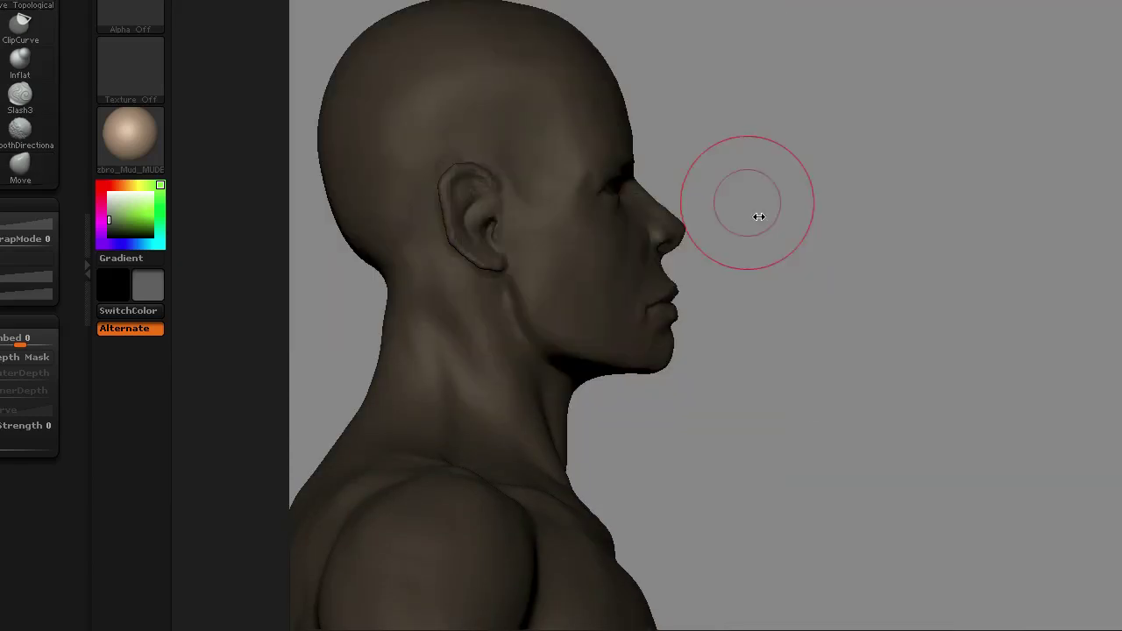
pyautogui.moveTo(759, 215)
pyautogui.mouseDown(button='right')
pyautogui.moveTo(734, 270)
pyautogui.moveTo(871, 228)
pyautogui.moveTo(804, 317)
pyautogui.mouseUp(button='right')
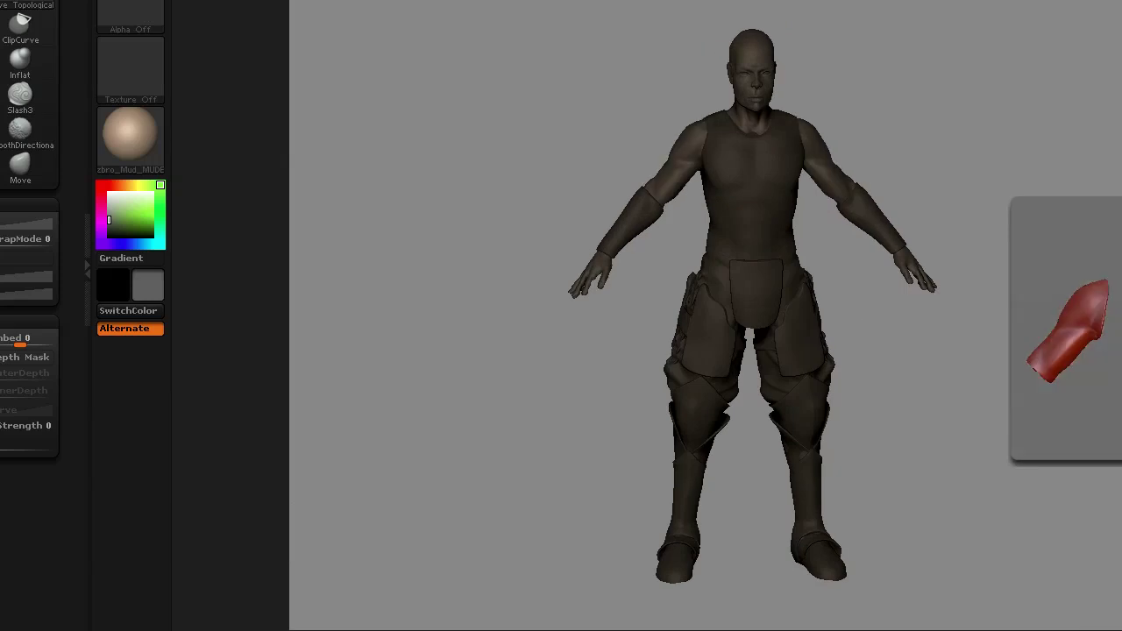
# Load Slash2 from LightBox's Slash folder, frame the chest, and reduce the Draw Size.
pyautogui.moveTo(1117, 192); pyautogui.dragTo(1053, 91)
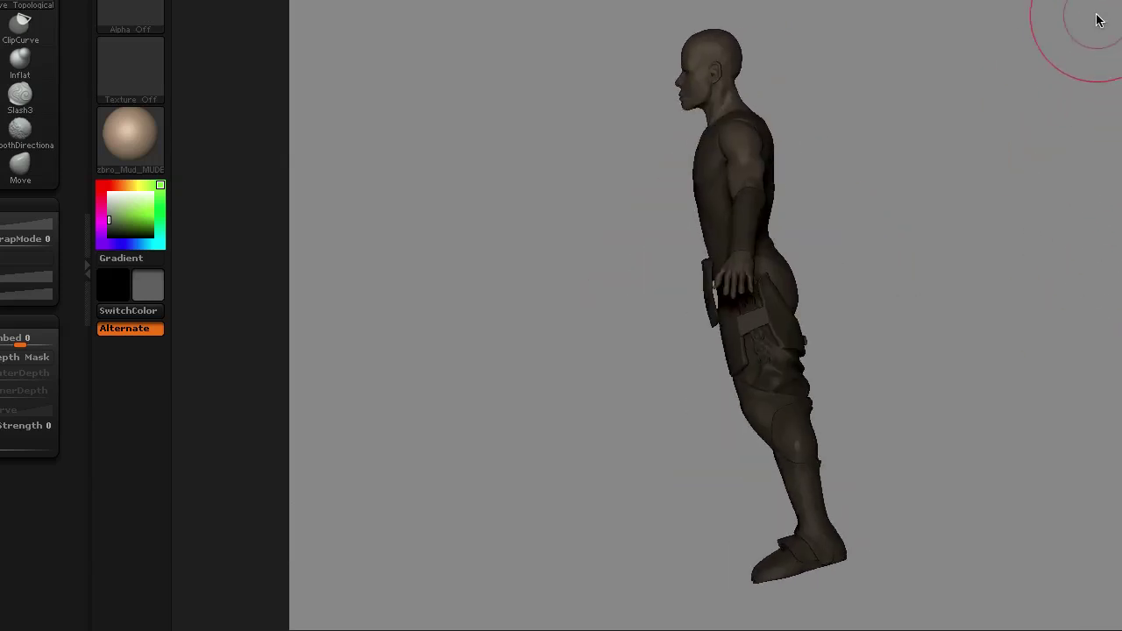
pyautogui.moveTo(1097, 19); pyautogui.dragTo(999, 117)
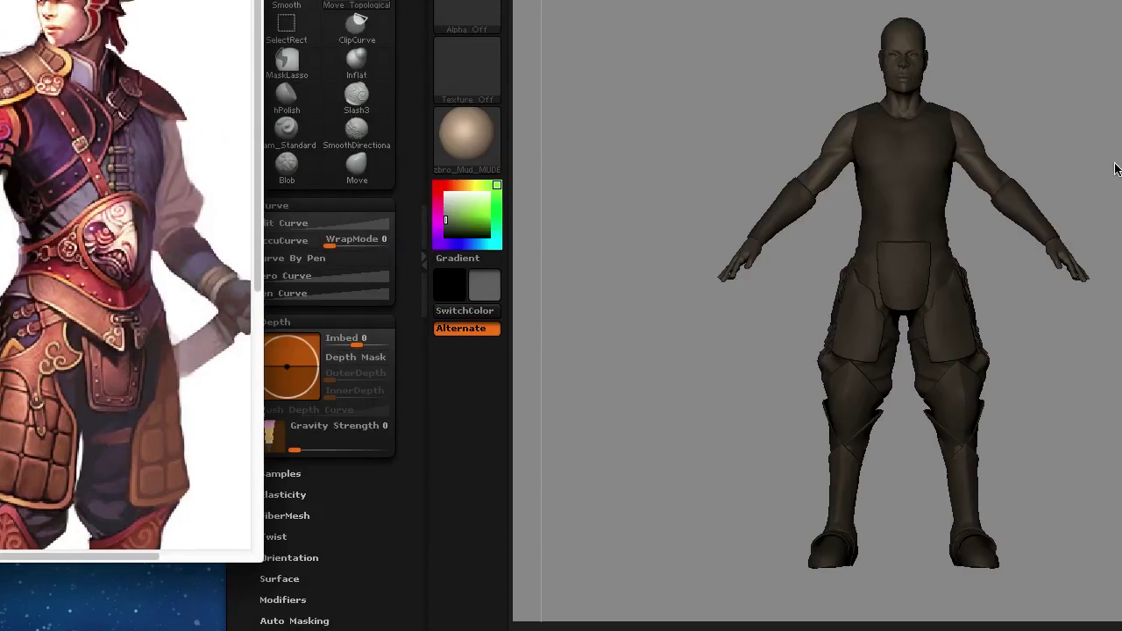
pyautogui.moveTo(1043, 371); pyautogui.dragTo(964, 377)
pyautogui.press('b')
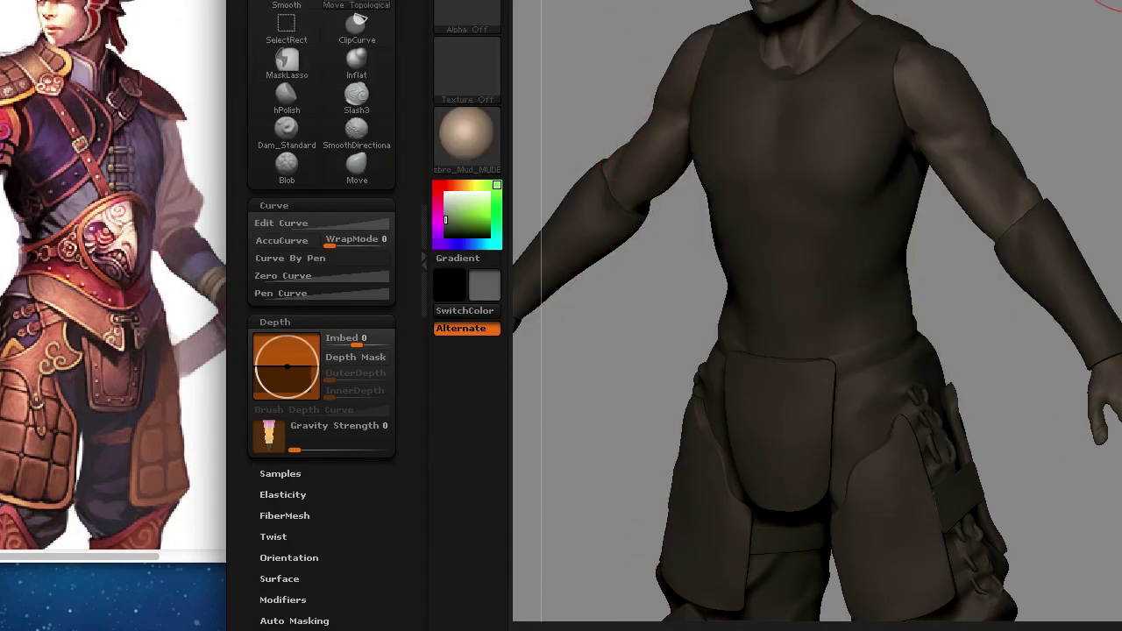
pyautogui.press(',')
pyautogui.click(626, 229)
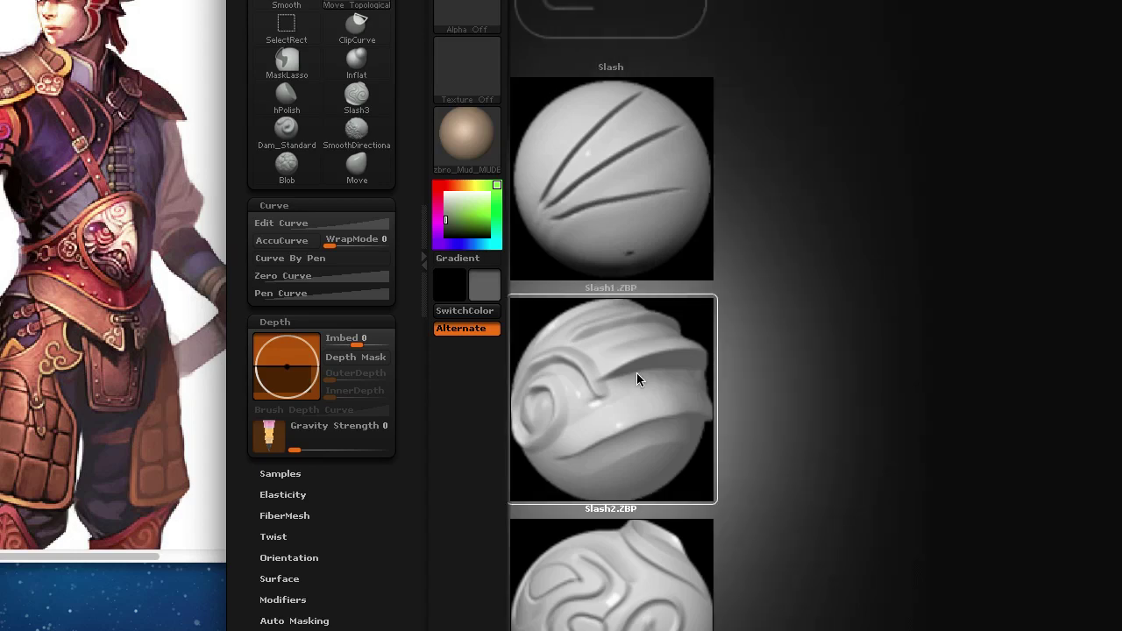
pyautogui.doubleClick(637, 375)
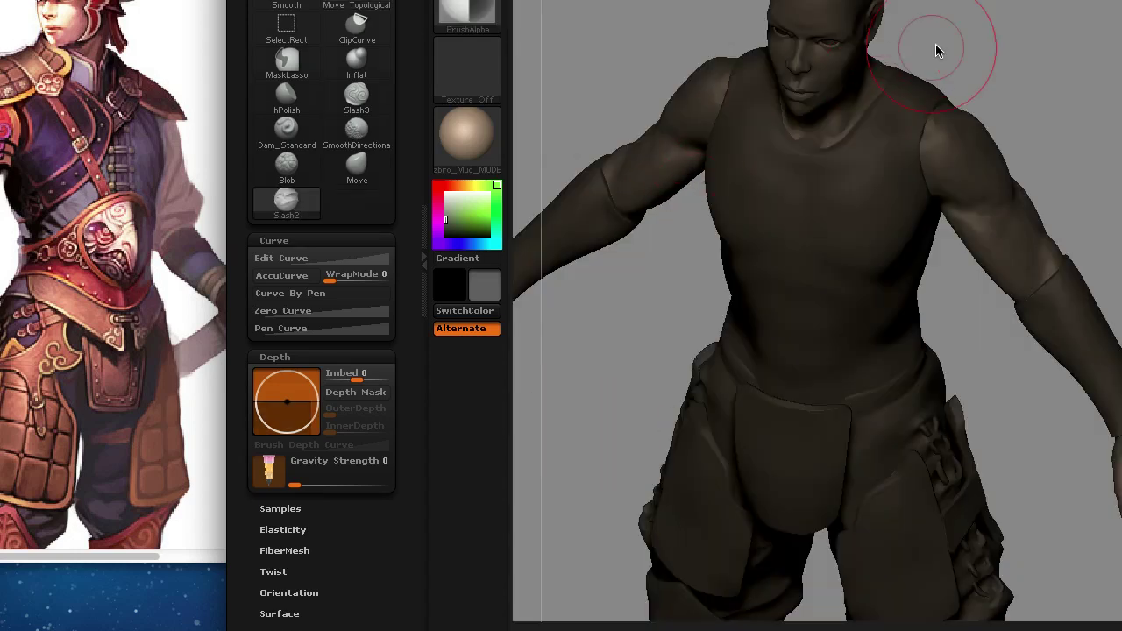
pyautogui.keyDown('alt'); pyautogui.moveTo(936, 51); pyautogui.dragTo(797, 89); pyautogui.keyUp('alt')
pyautogui.press('s')
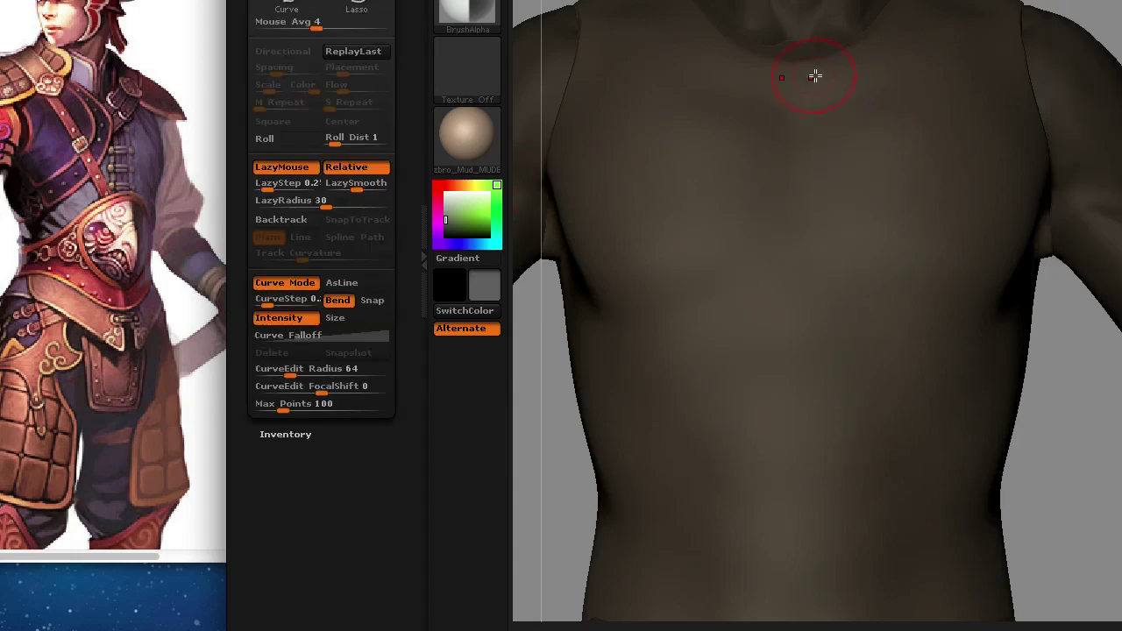
# Draw two curve strokes down the chest centre, then undo both.
pyautogui.keyDown('alt'); pyautogui.moveTo(828, 96); pyautogui.dragTo(833, 82); pyautogui.keyUp('alt')
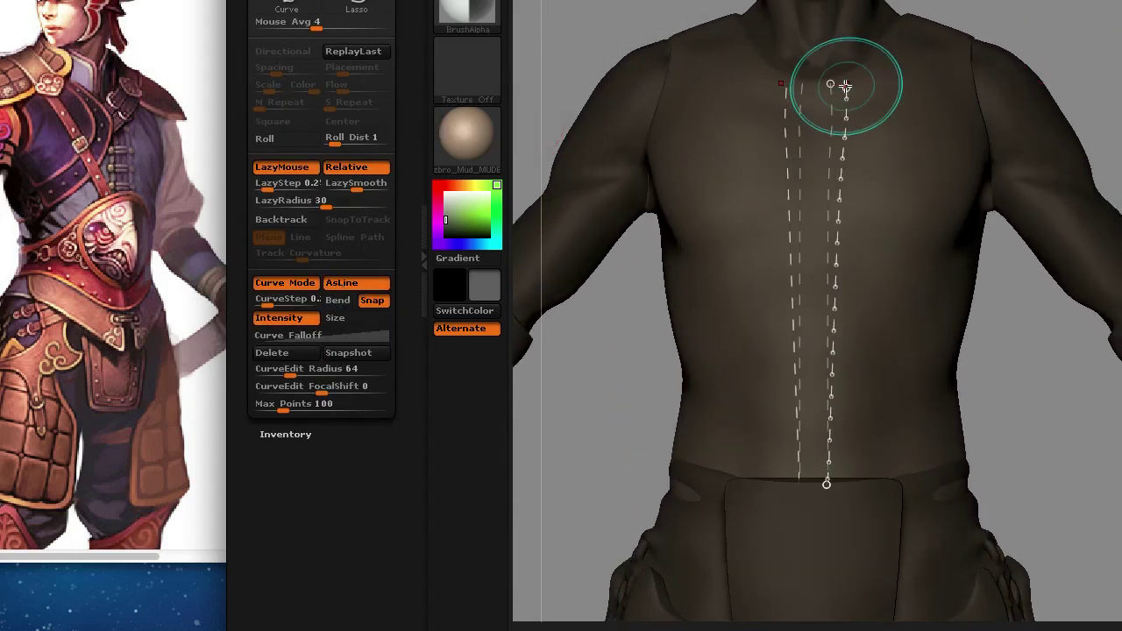
pyautogui.moveTo(831, 88); pyautogui.dragTo(824, 618)
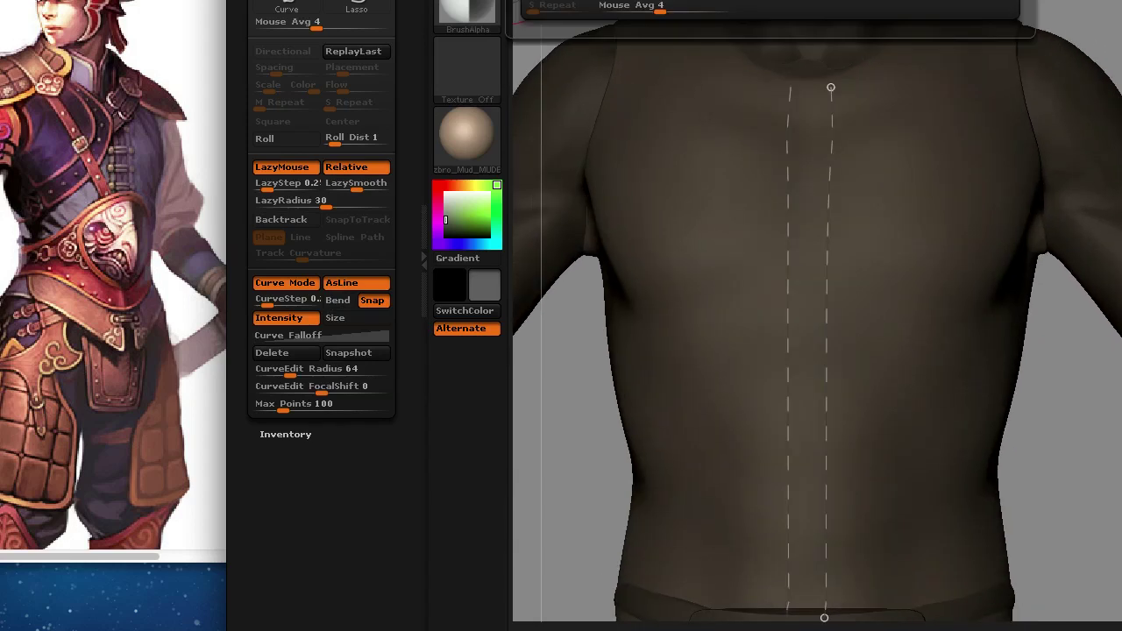
pyautogui.click(831, 92)
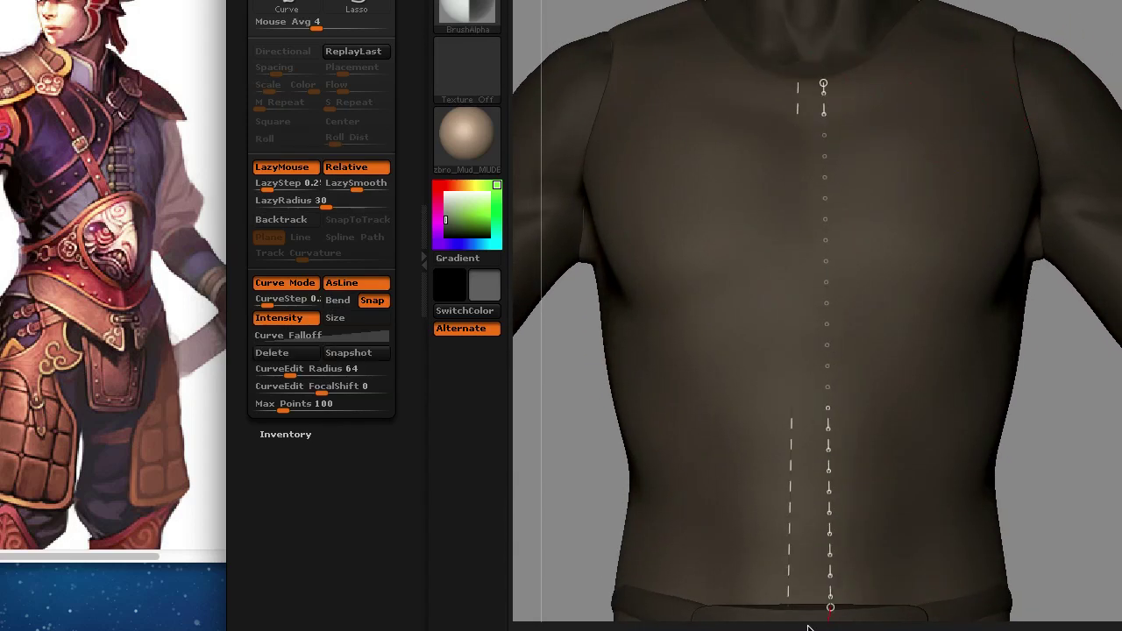
pyautogui.moveTo(837, 88); pyautogui.dragTo(853, 600)
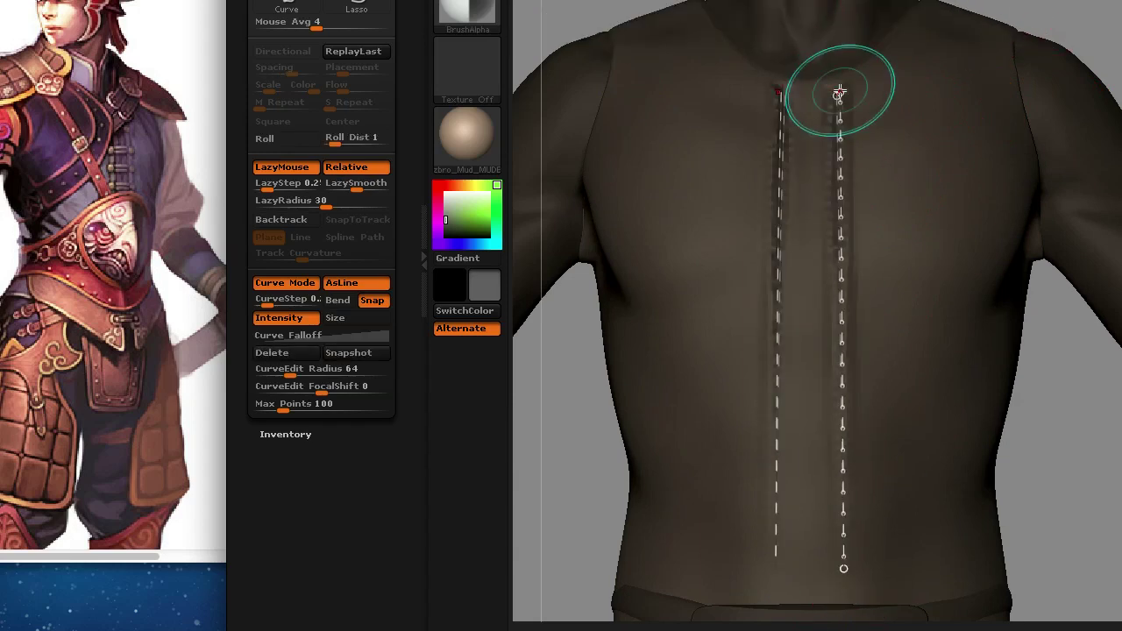
pyautogui.moveTo(1109, 22); pyautogui.dragTo(1090, 54)
pyautogui.hotkey('ctrl', 'z')
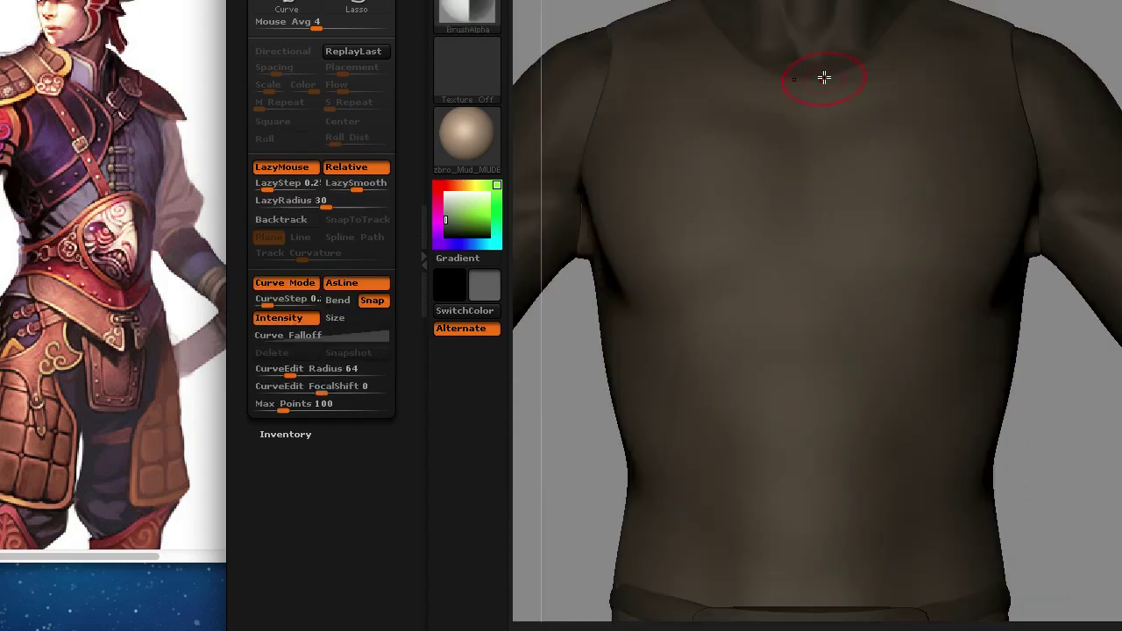
pyautogui.moveTo(847, 283); pyautogui.dragTo(1059, 103)
pyautogui.hotkey('ctrl', 'z')
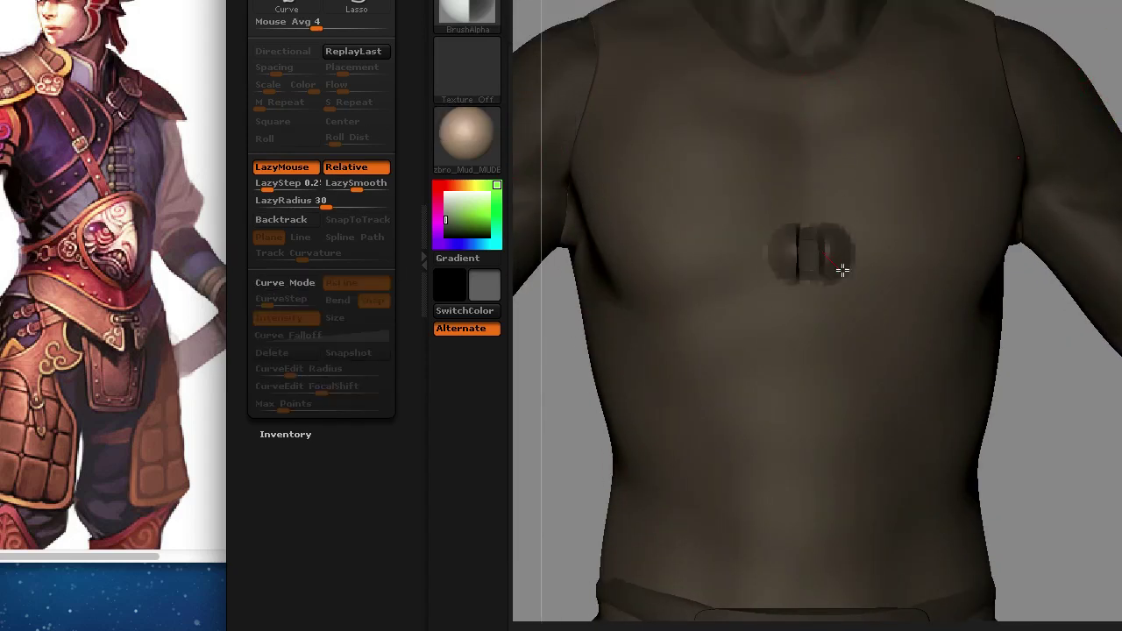
# Re-carve the seam grooves down the chest centre, applying the final curve stroke.
pyautogui.moveTo(820, 245); pyautogui.dragTo(830, 388)
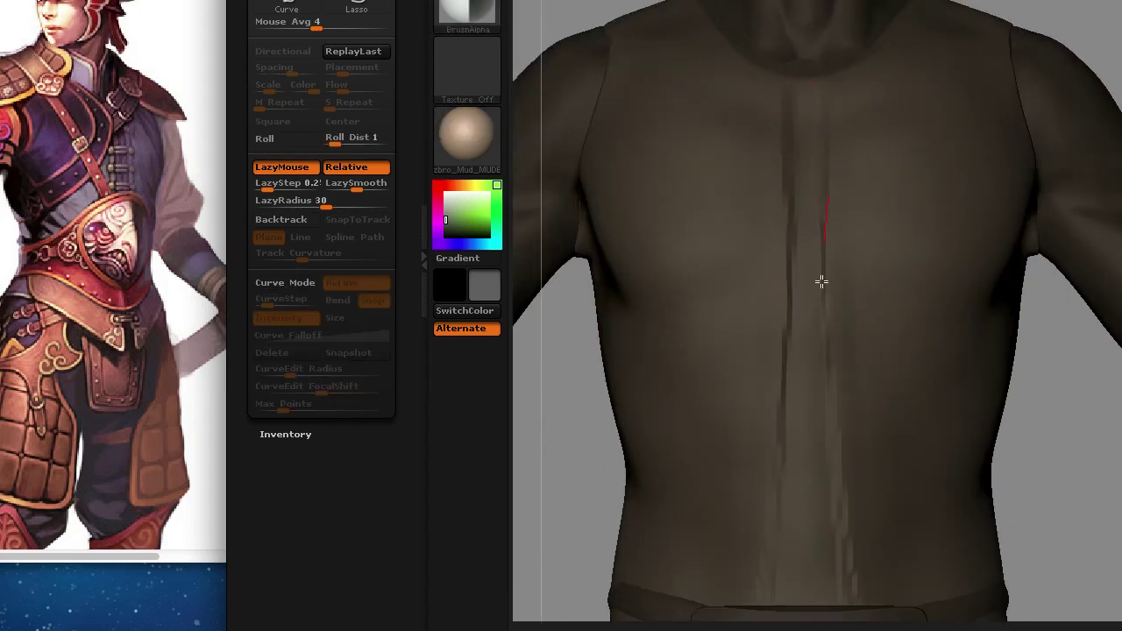
pyautogui.moveTo(821, 281); pyautogui.dragTo(833, 402)
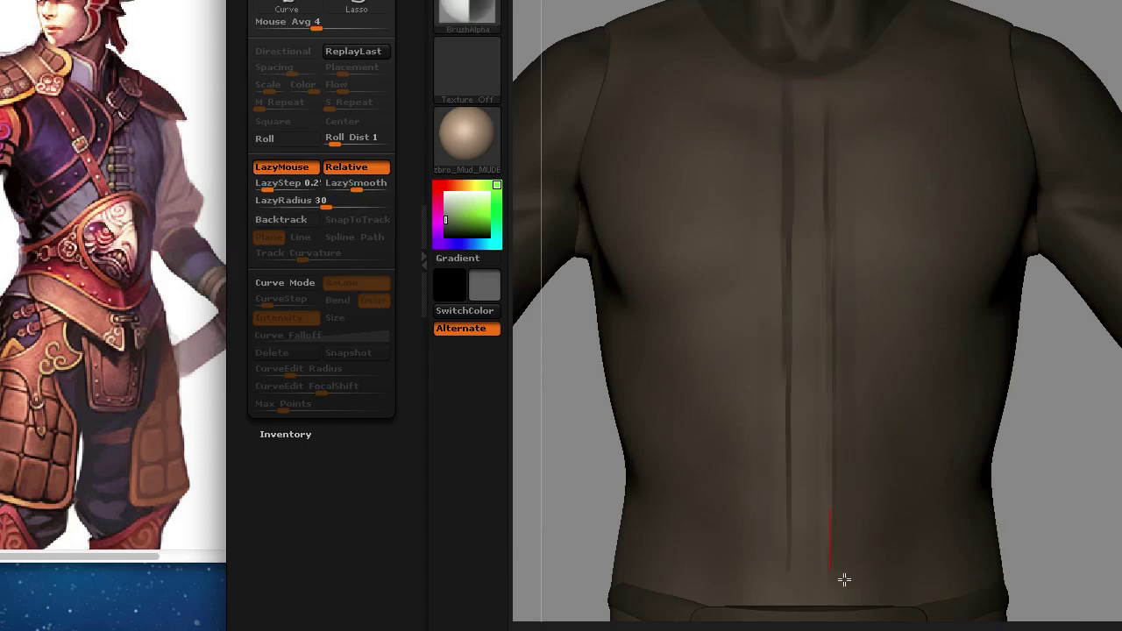
pyautogui.hotkey('ctrl', 'z')
pyautogui.moveTo(806, 412); pyautogui.dragTo(999, 4)
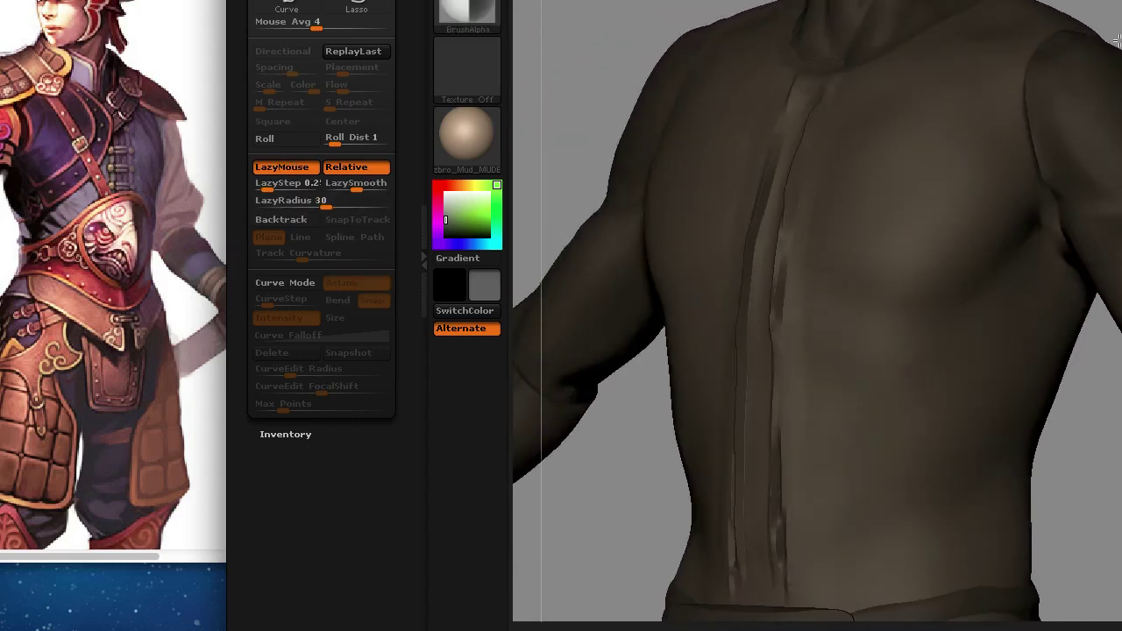
pyautogui.moveTo(841, 593); pyautogui.dragTo(823, 196)
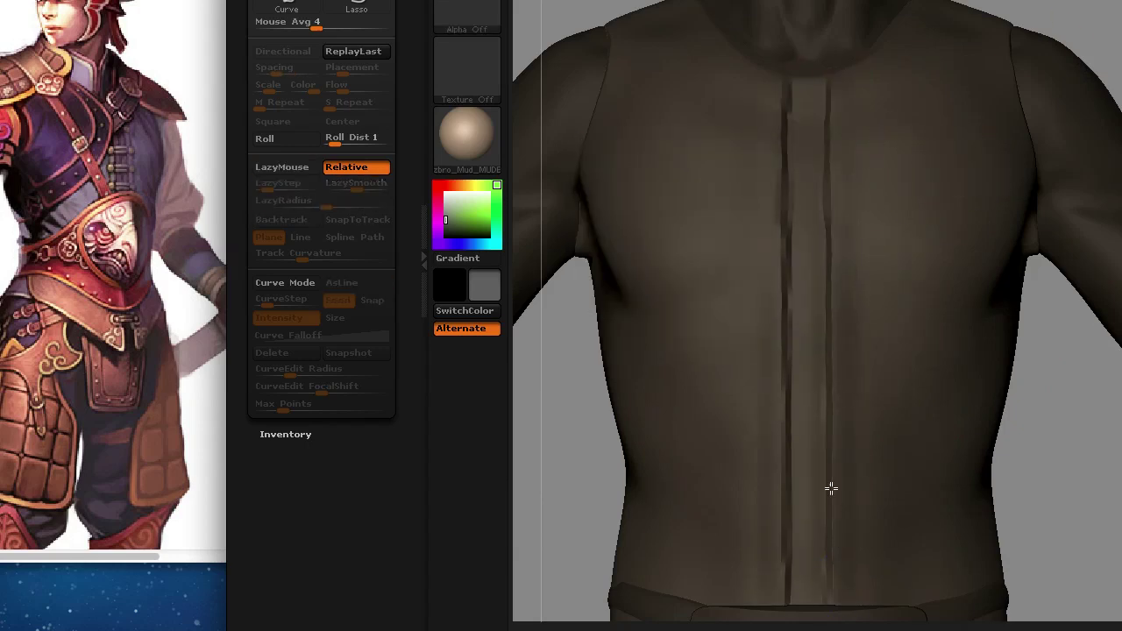
pyautogui.hotkey('ctrl', 'z')
pyautogui.click(487, 2)
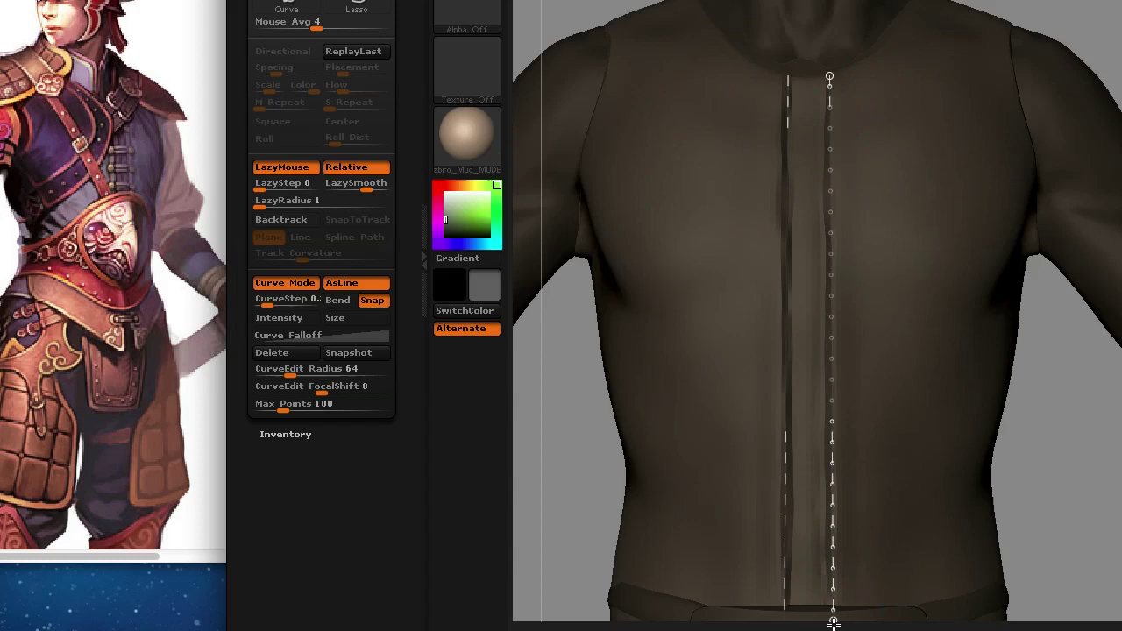
pyautogui.click(833, 623)
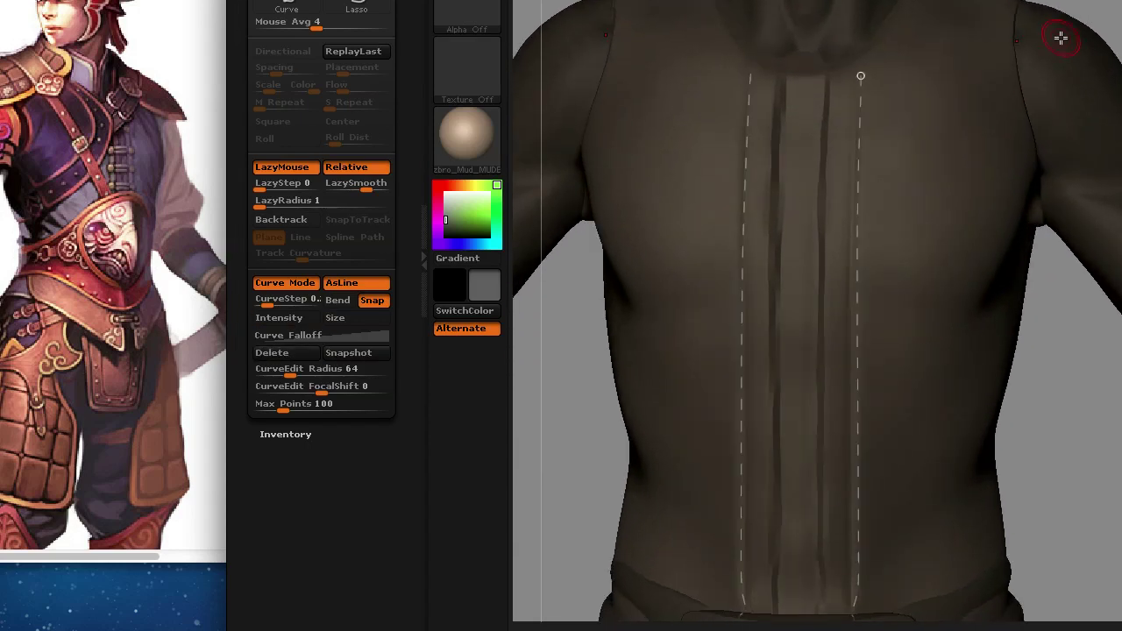
# Rotate the torso to check the two grooves and browse the S brushes.
pyautogui.moveTo(1087, 26); pyautogui.dragTo(1065, 39)
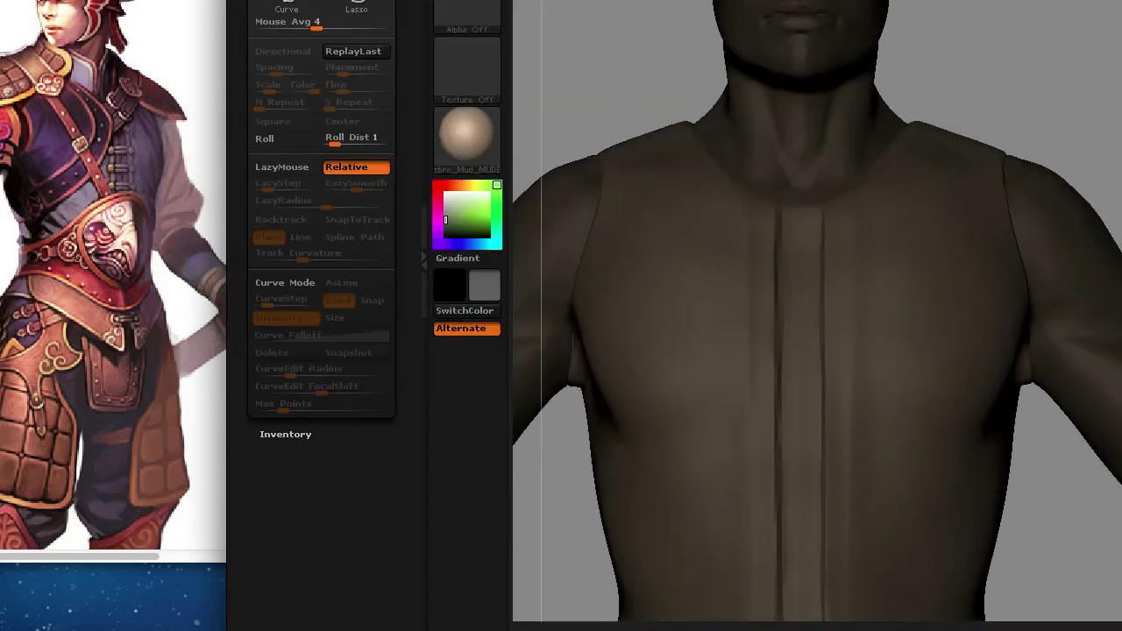
pyautogui.press('b')
pyautogui.press('s')
pyautogui.press('Escape')
# Pick a round alpha for the stamping brush and check its size and intensity.
pyautogui.press('b')
pyautogui.press('s')
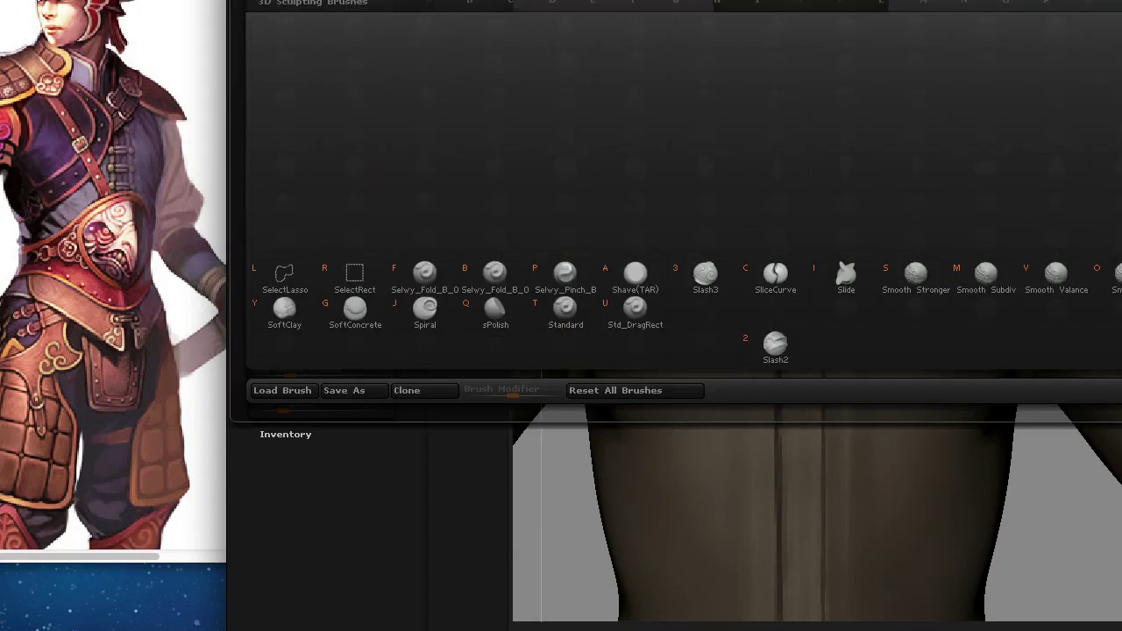
pyautogui.press('Escape')
pyautogui.press('b')
pyautogui.press('Escape')
pyautogui.click(468, 18)
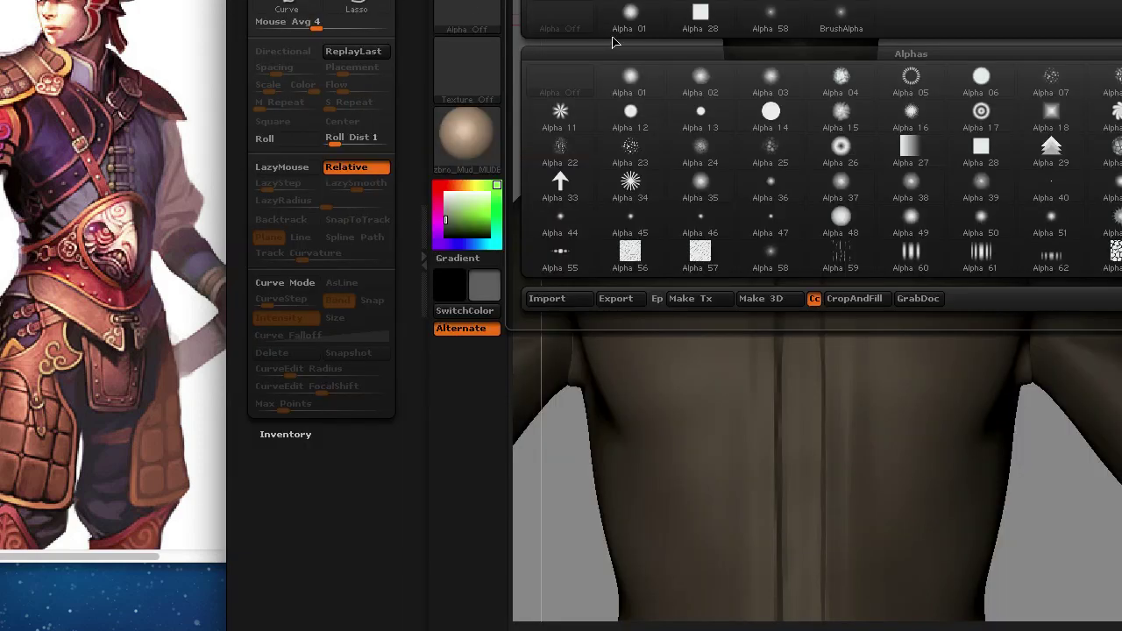
pyautogui.click(629, 77)
pyautogui.rightClick(905, 312)
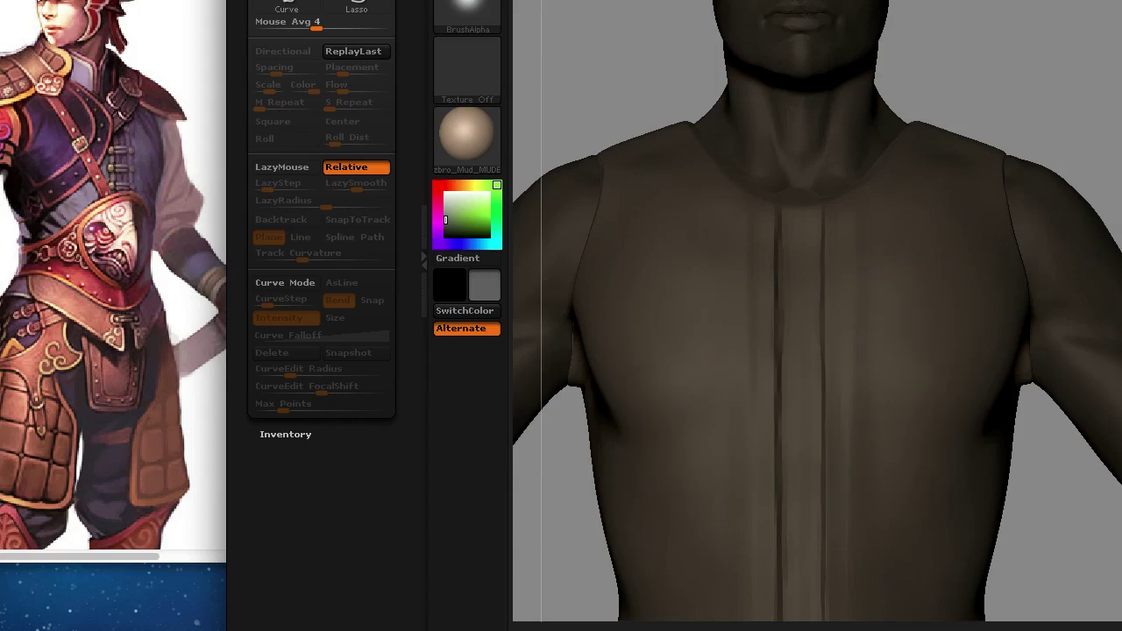
# Stamp trial round marks on the chest and undo the stray stamps at the nipples.
pyautogui.keyDown('alt'); pyautogui.moveTo(1022, 150); pyautogui.dragTo(945, 239); pyautogui.keyUp('alt')
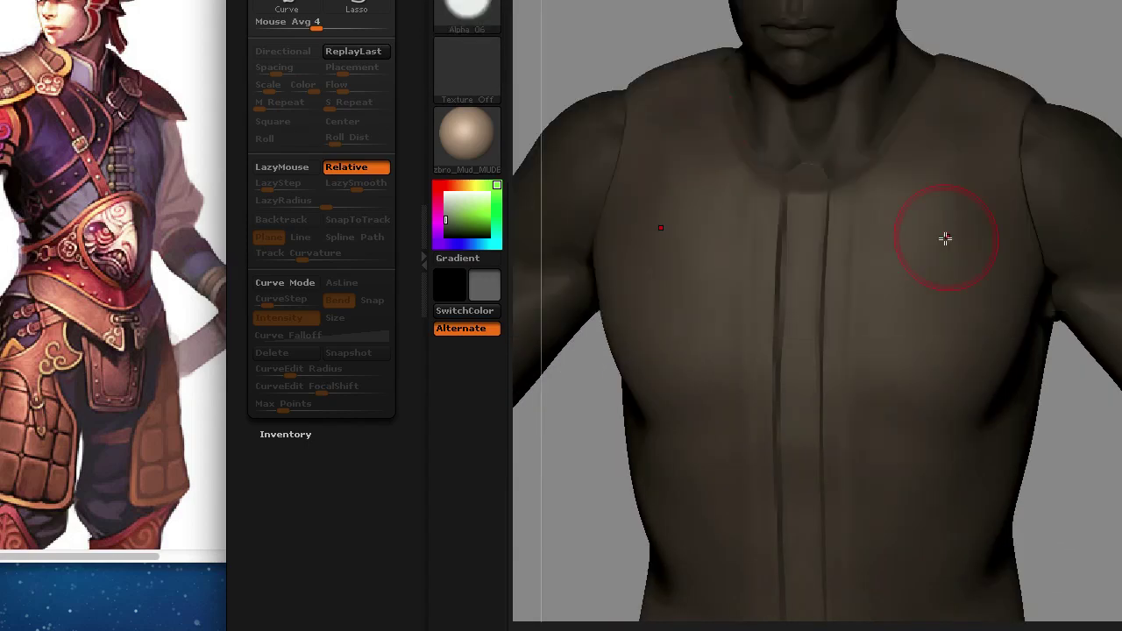
pyautogui.click(467, 17)
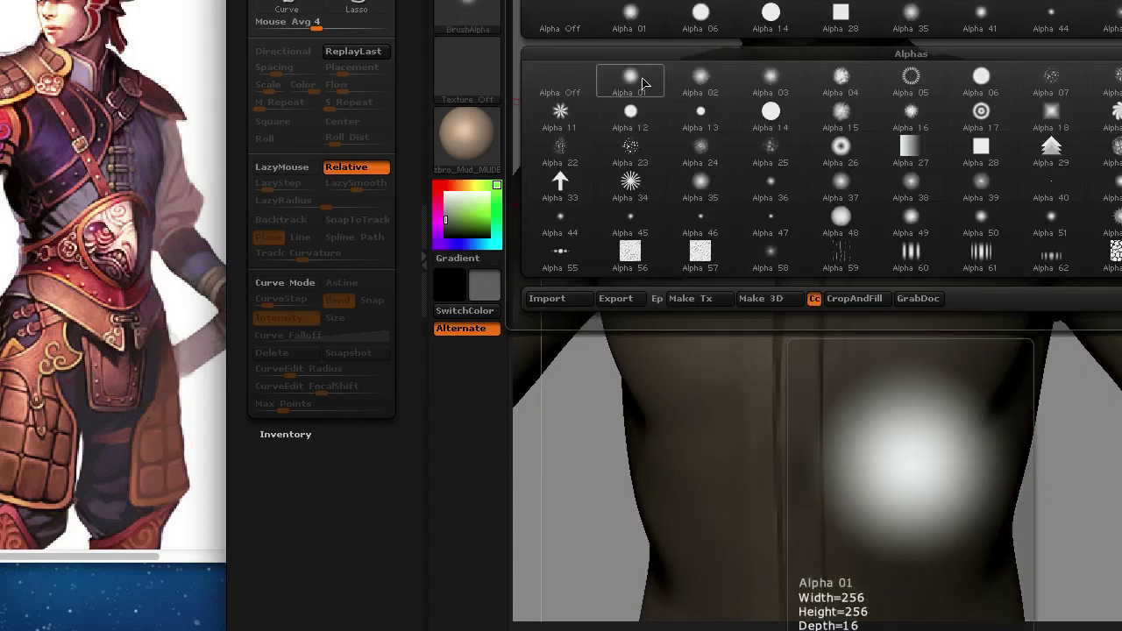
pyautogui.click(641, 80)
pyautogui.moveTo(698, 304); pyautogui.dragTo(711, 317)
pyautogui.moveTo(900, 308); pyautogui.dragTo(913, 322)
pyautogui.rightClick(787, 218)
pyautogui.hotkey('ctrl', 'z')
pyautogui.hotkey('ctrl', 'z')
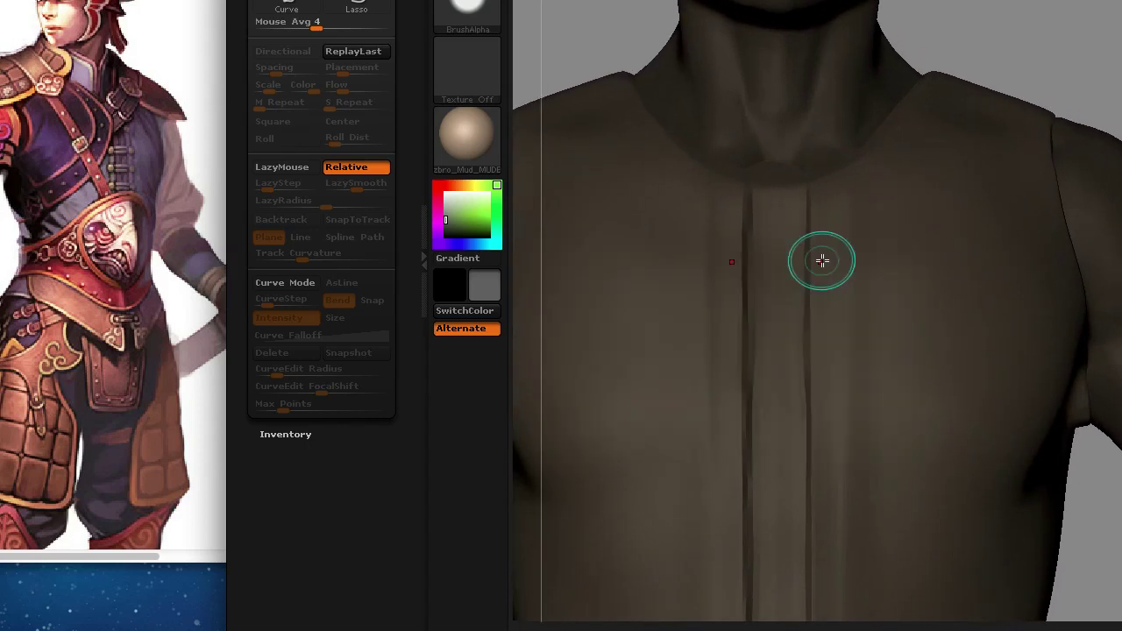
pyautogui.rightClick(824, 256)
# Stamp mirrored pairs of ring buttons in rows down both sides of the placket.
pyautogui.moveTo(722, 280); pyautogui.dragTo(731, 289)
pyautogui.moveTo(833, 281); pyautogui.dragTo(843, 290)
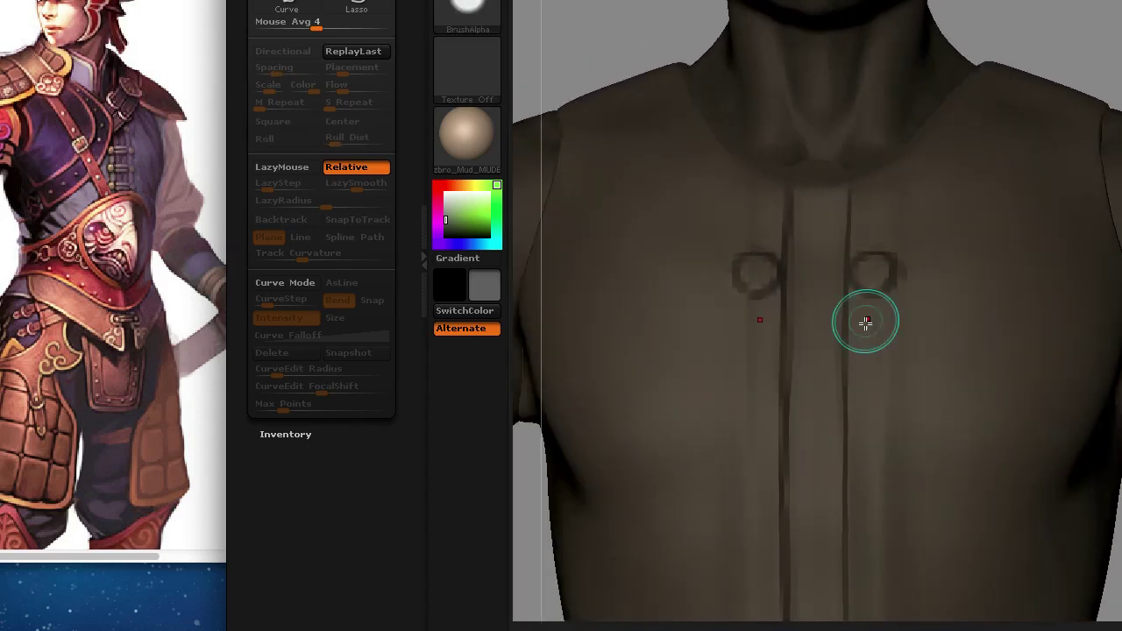
pyautogui.moveTo(756, 317); pyautogui.dragTo(765, 326)
pyautogui.moveTo(867, 317); pyautogui.dragTo(877, 326)
pyautogui.moveTo(810, 206); pyautogui.dragTo(819, 215)
pyautogui.moveTo(865, 206); pyautogui.dragTo(873, 214)
pyautogui.moveTo(810, 233); pyautogui.dragTo(819, 242)
pyautogui.moveTo(865, 233); pyautogui.dragTo(873, 242)
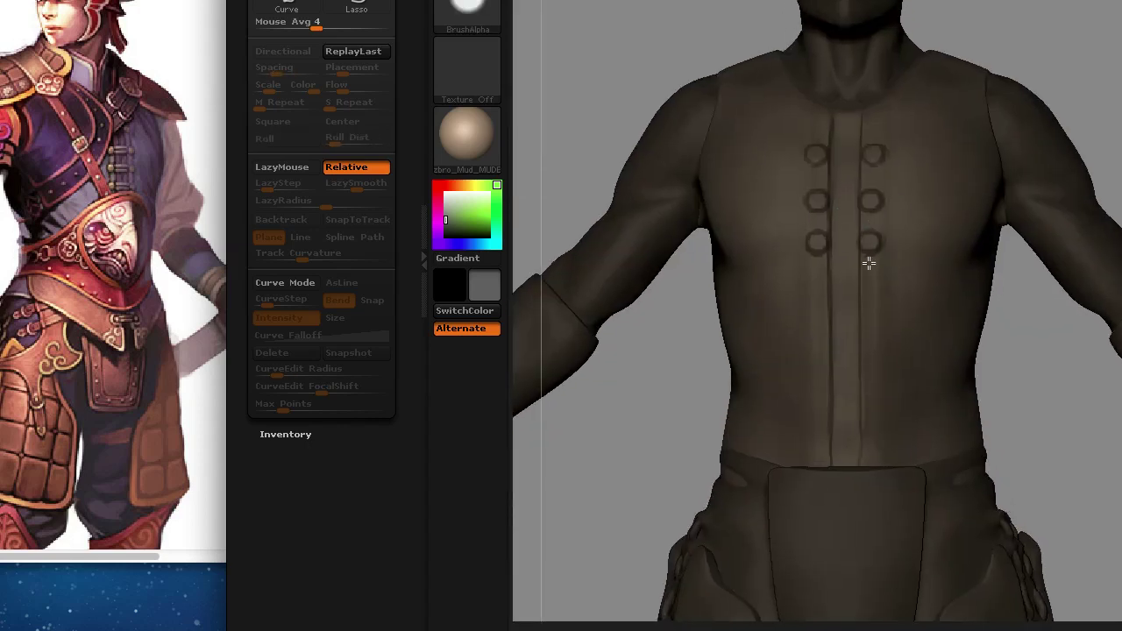
pyautogui.moveTo(870, 331); pyautogui.dragTo(876, 337)
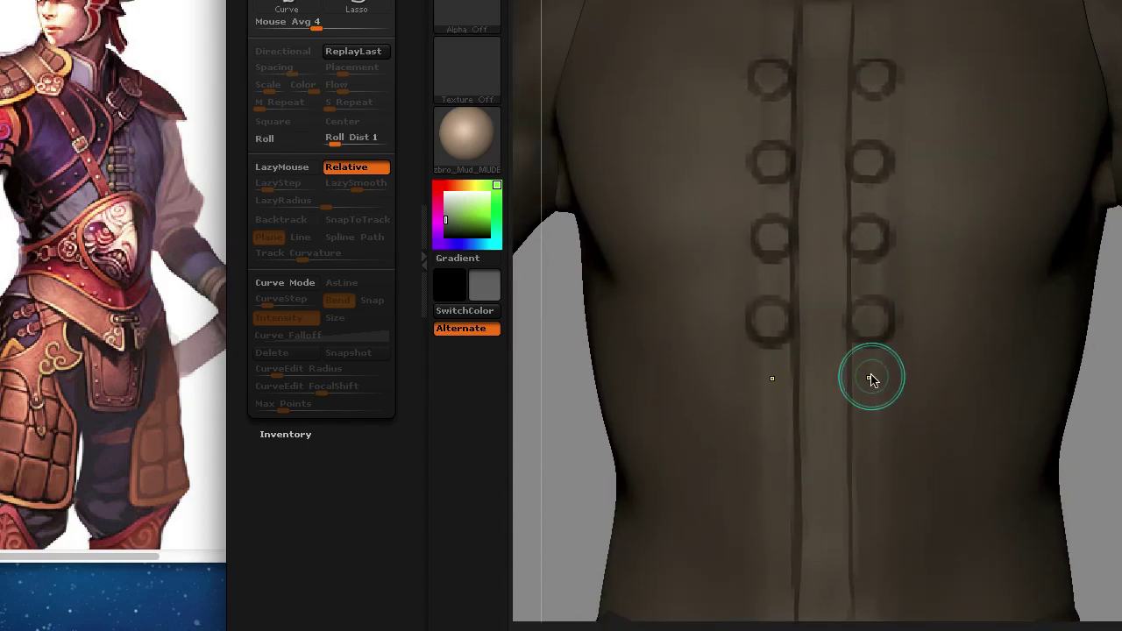
# Add two more lower ring buttons and a button pair at the top of the chest.
pyautogui.rightClick(859, 325)
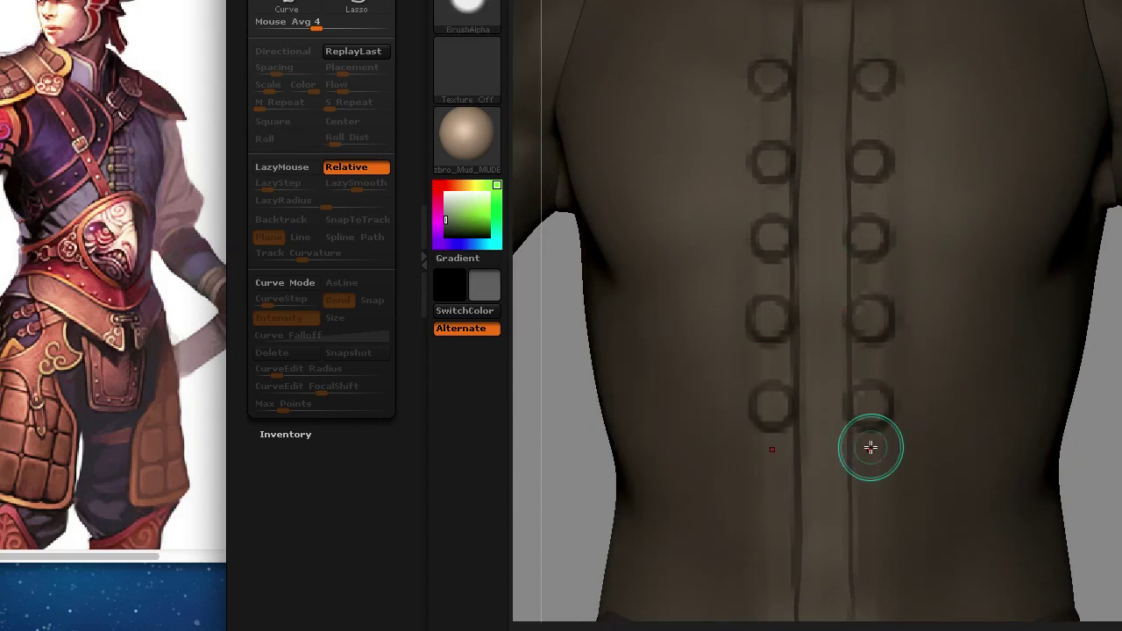
pyautogui.moveTo(870, 447); pyautogui.dragTo(863, 478)
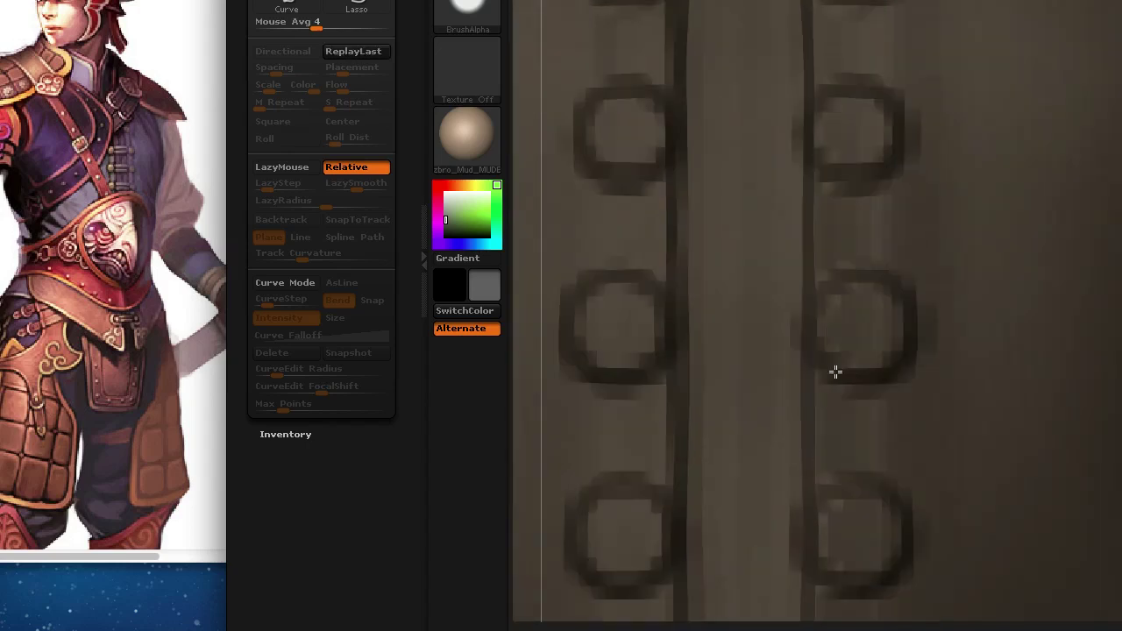
pyautogui.press('0')
pyautogui.moveTo(846, 124); pyautogui.dragTo(853, 130)
# Switch to hPolish and flatten the tops of the raised ring buttons.
pyautogui.press('b')
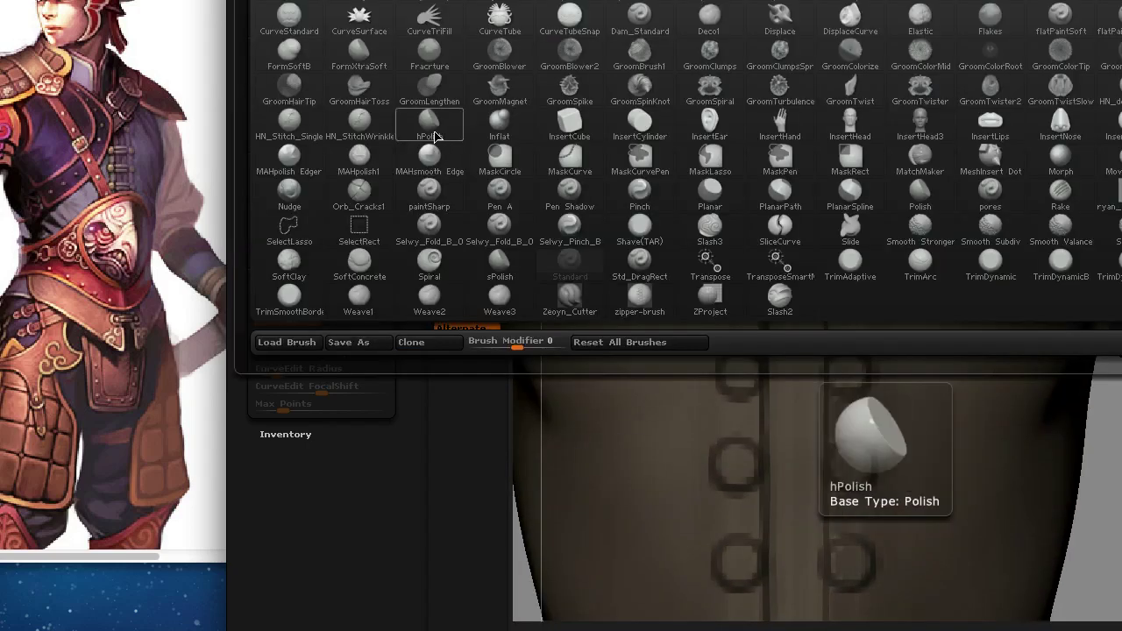
pyautogui.click(436, 136)
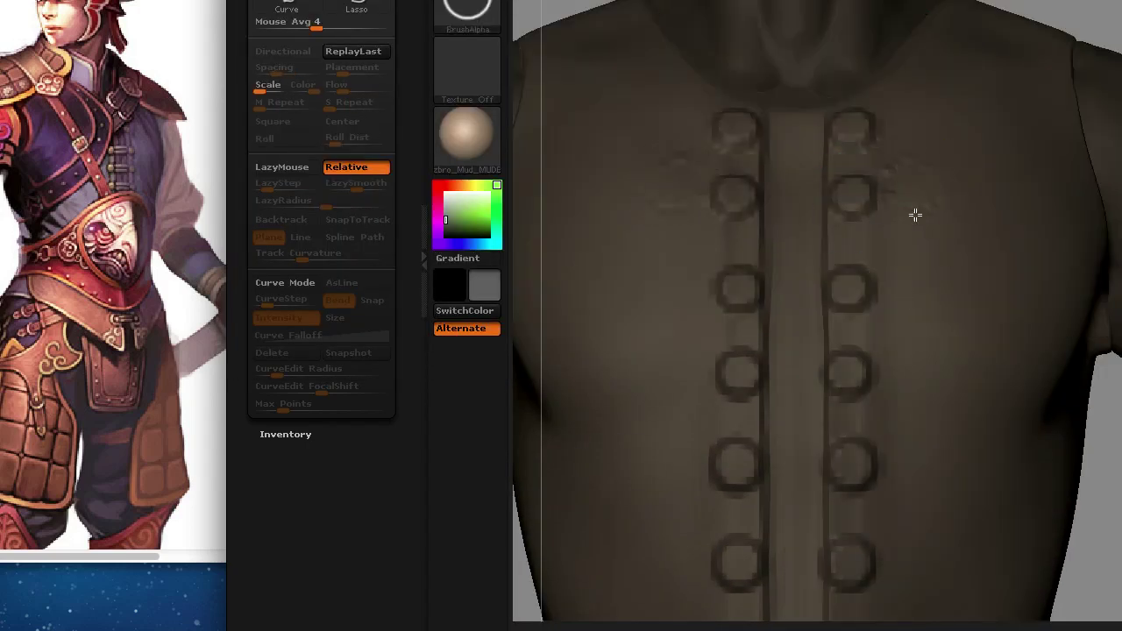
pyautogui.press('space')
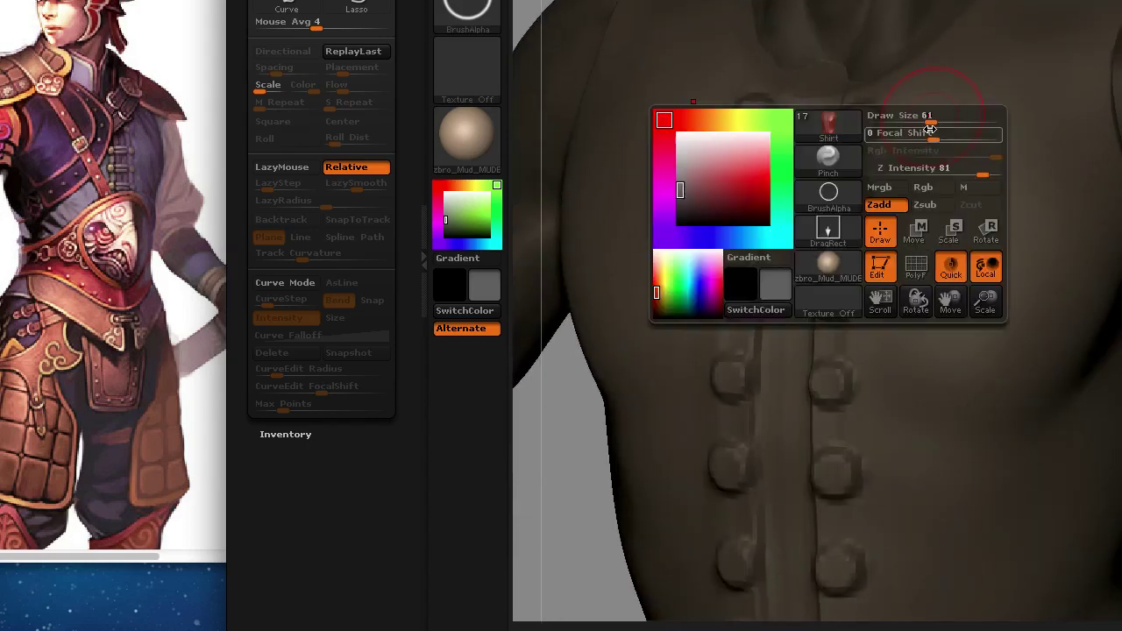
pyautogui.moveTo(926, 175); pyautogui.dragTo(971, 255)
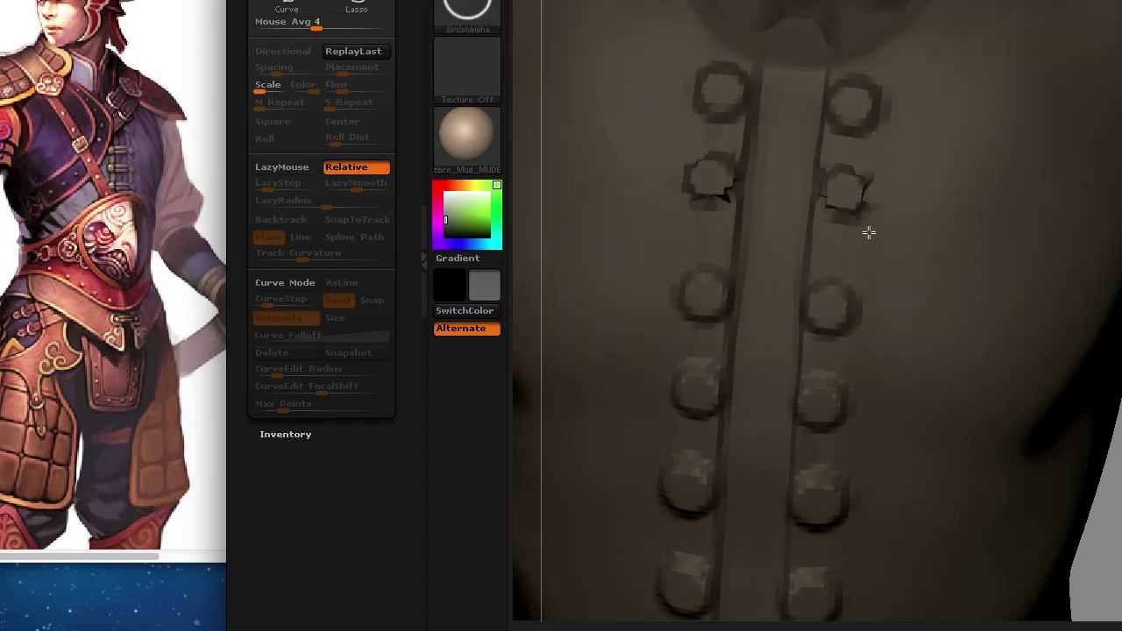
pyautogui.press('space')
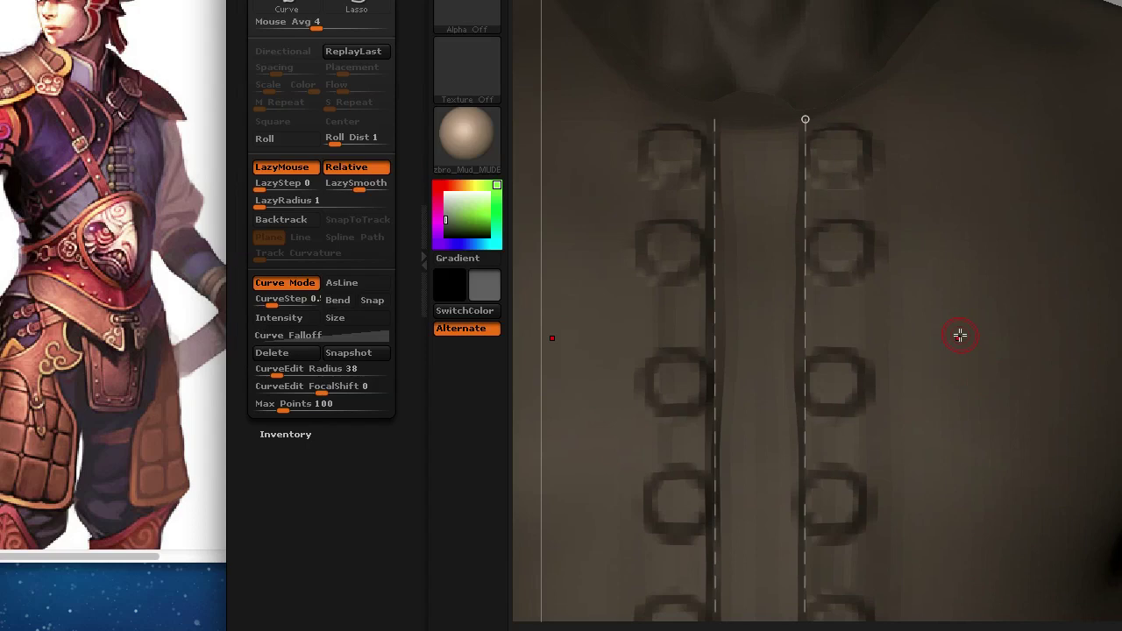
# Carve grooves along both placket edges using curves drawn between the button columns.
pyautogui.click(960, 335)
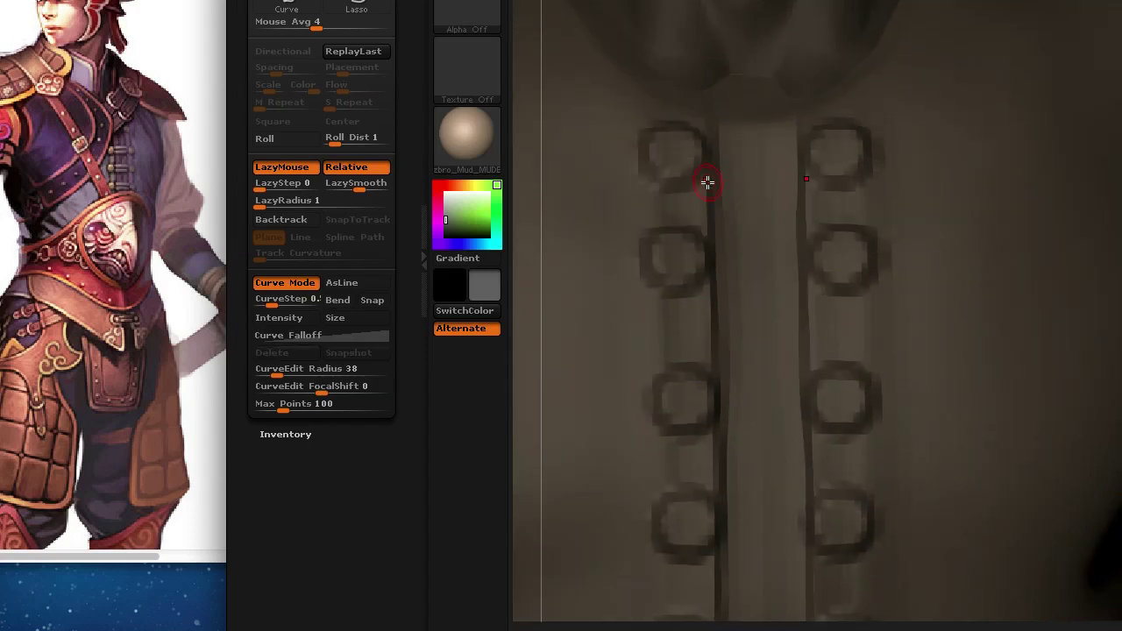
pyautogui.moveTo(708, 165); pyautogui.dragTo(715, 212)
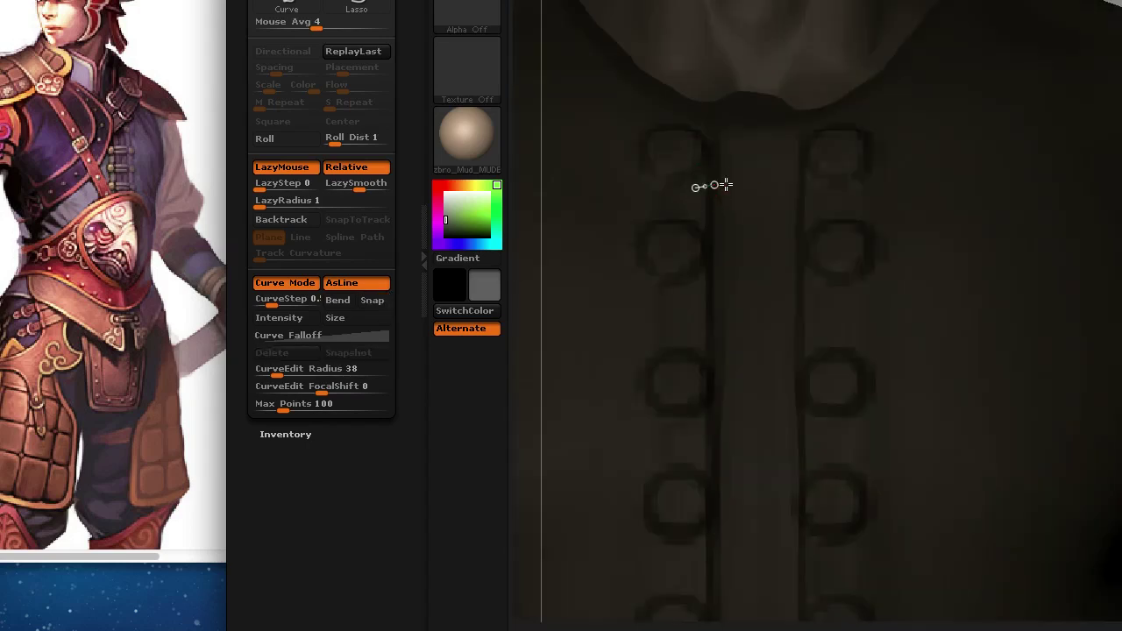
pyautogui.click(727, 222)
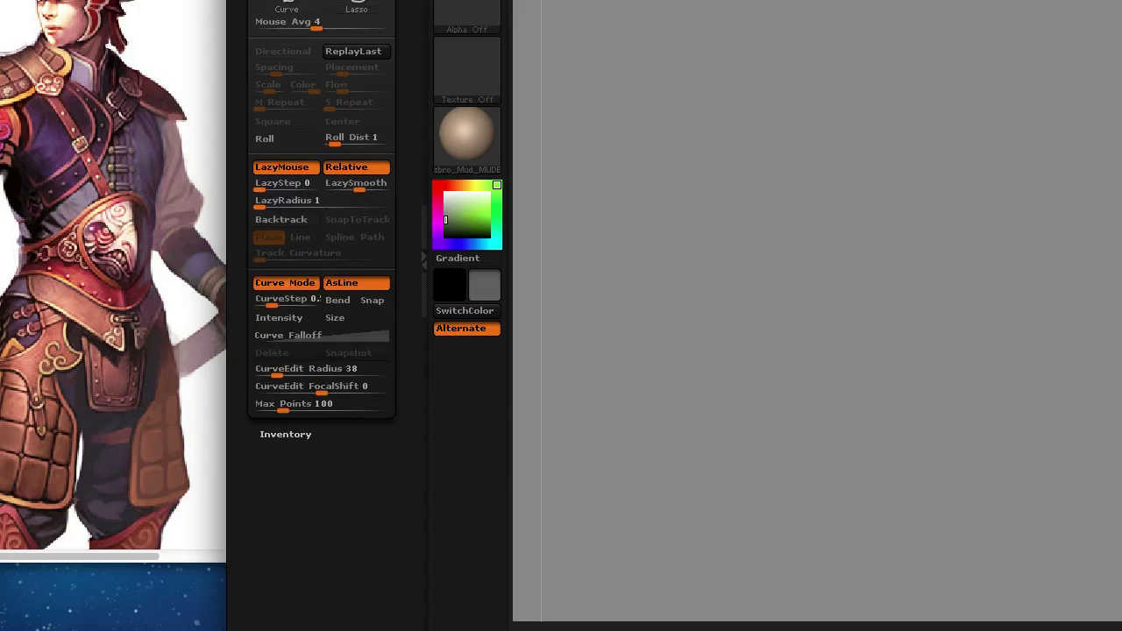
# Bend, lengthen and position the toggle bar between the button pairs.
pyautogui.moveTo(1060, 221); pyautogui.dragTo(836, 225)
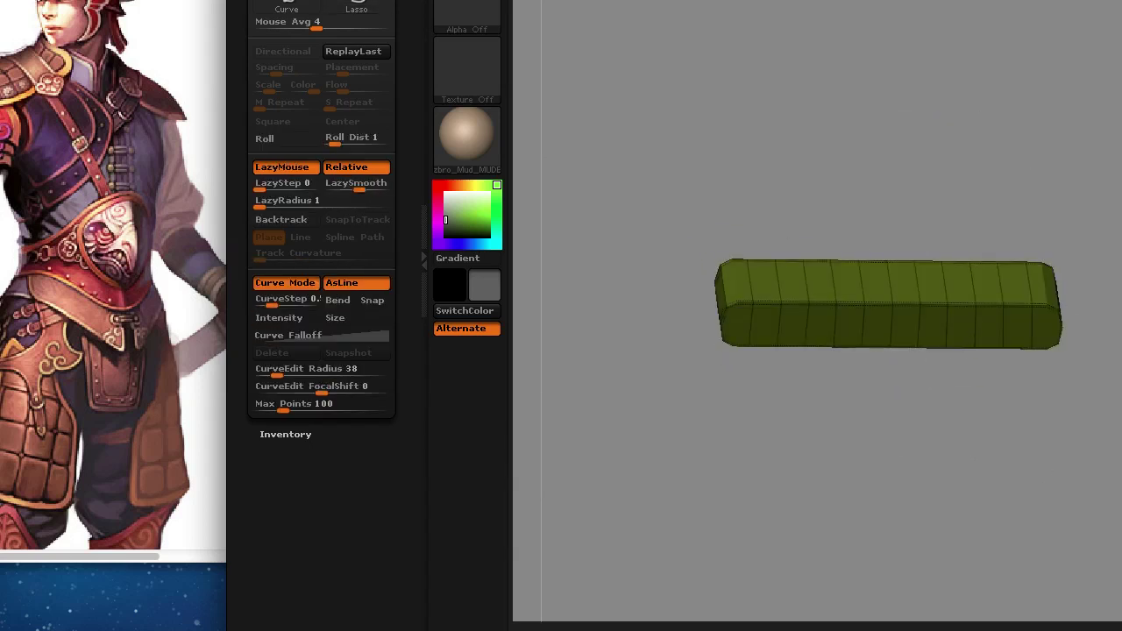
pyautogui.moveTo(1079, 386); pyautogui.dragTo(1094, 342)
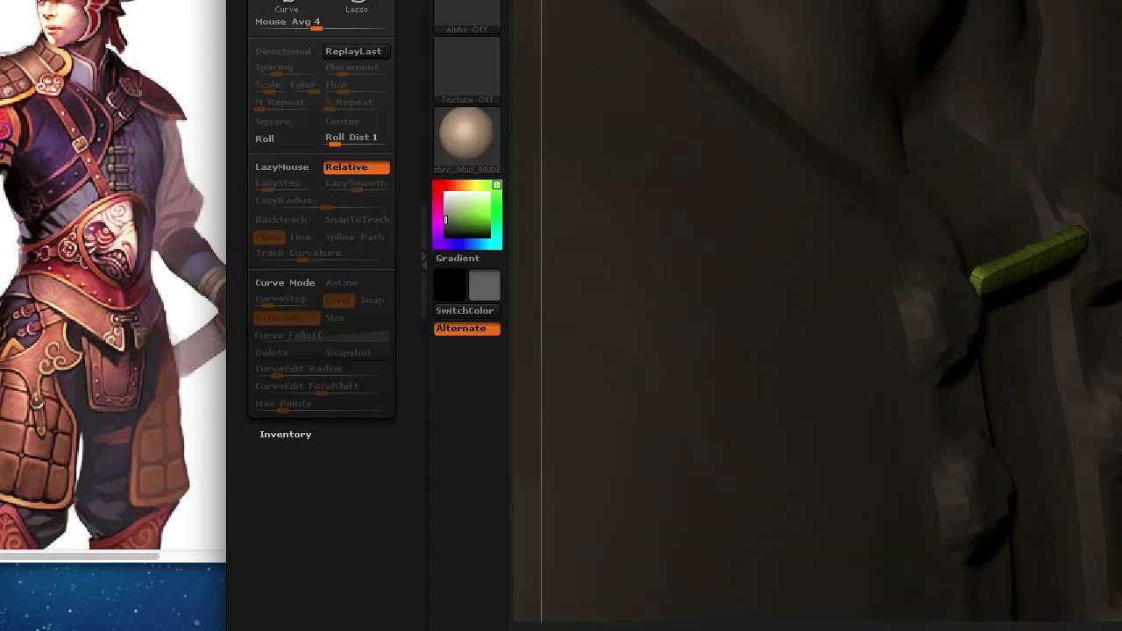
pyautogui.moveTo(964, 204); pyautogui.dragTo(1067, 218)
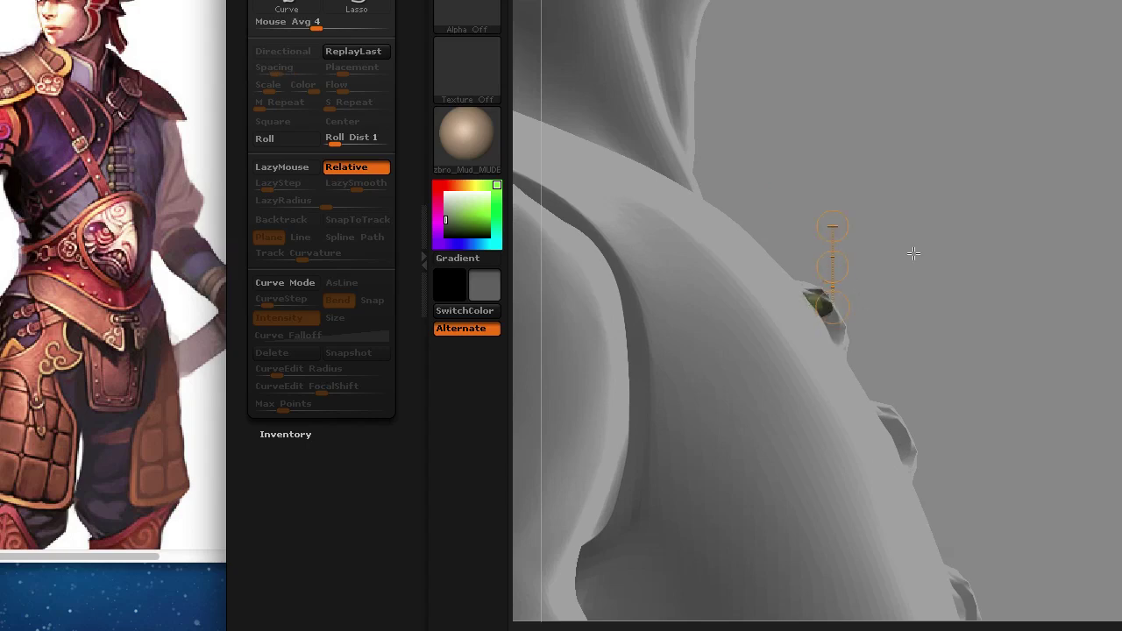
pyautogui.click(831, 269)
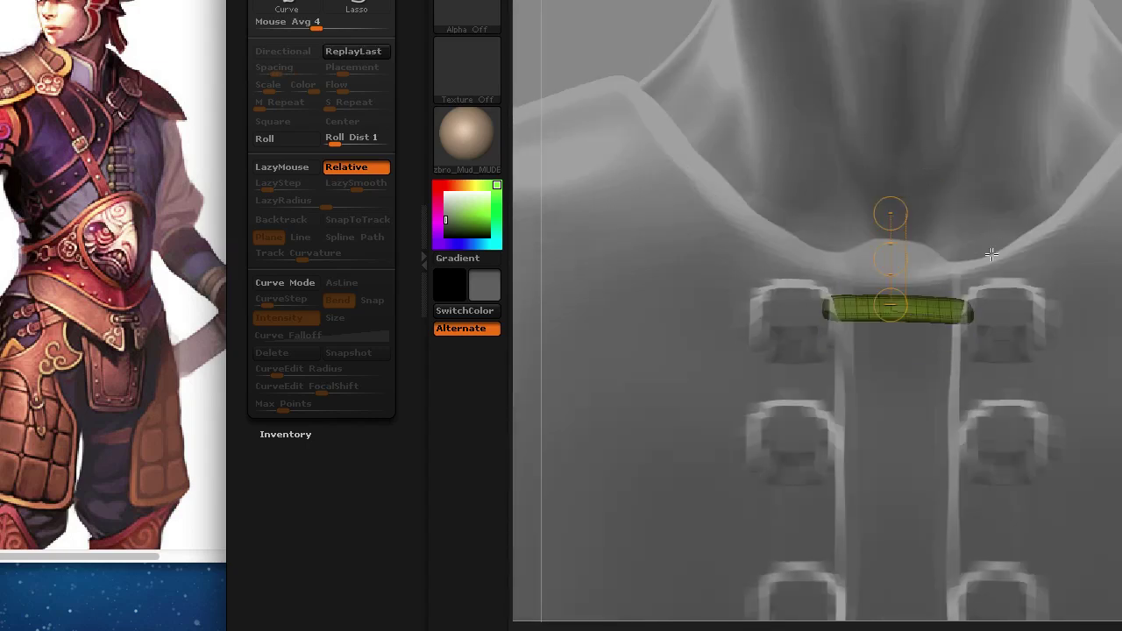
pyautogui.click(905, 261)
pyautogui.click(904, 267)
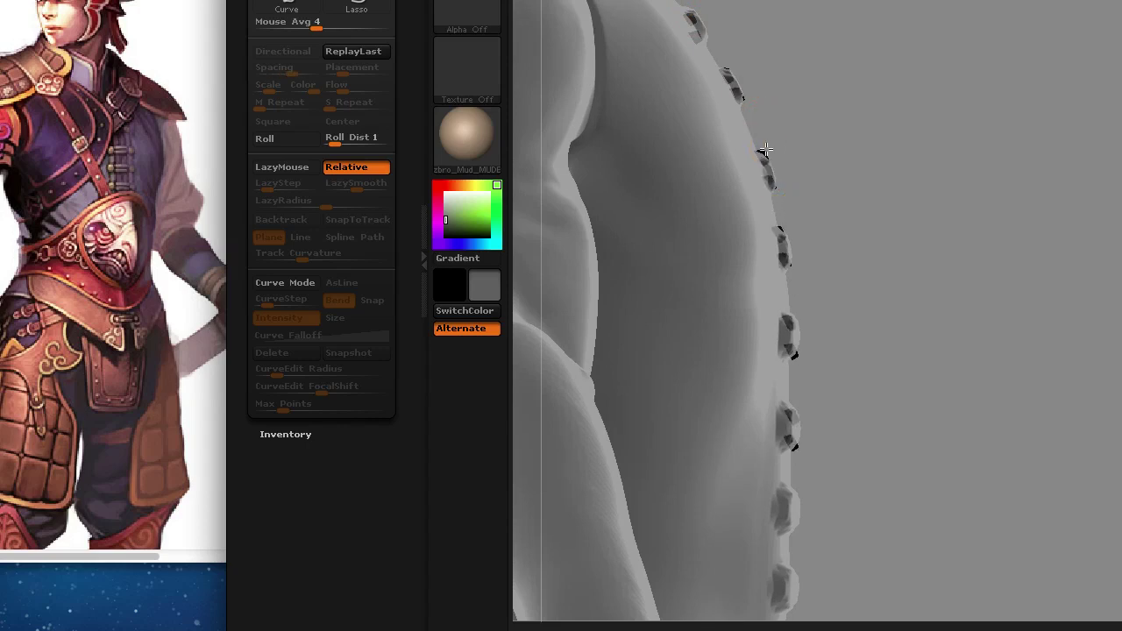
# Check the toggles head-on and save the sculpt as a .ztl ZTool.
pyautogui.moveTo(764, 151); pyautogui.dragTo(825, 149)
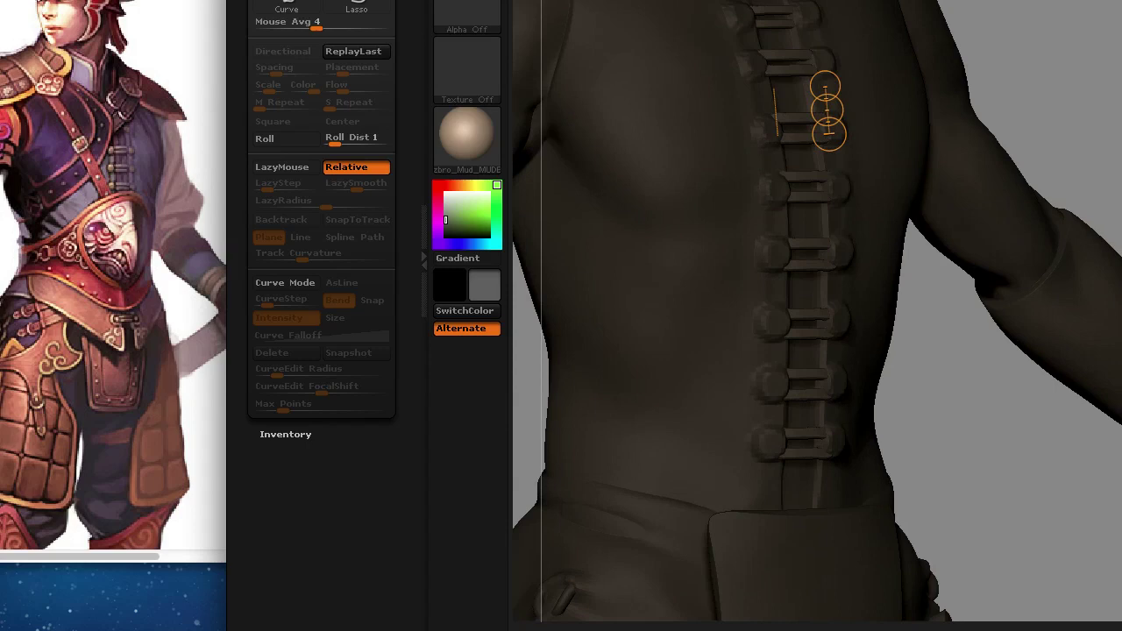
pyautogui.hotkey('ctrl', 's')
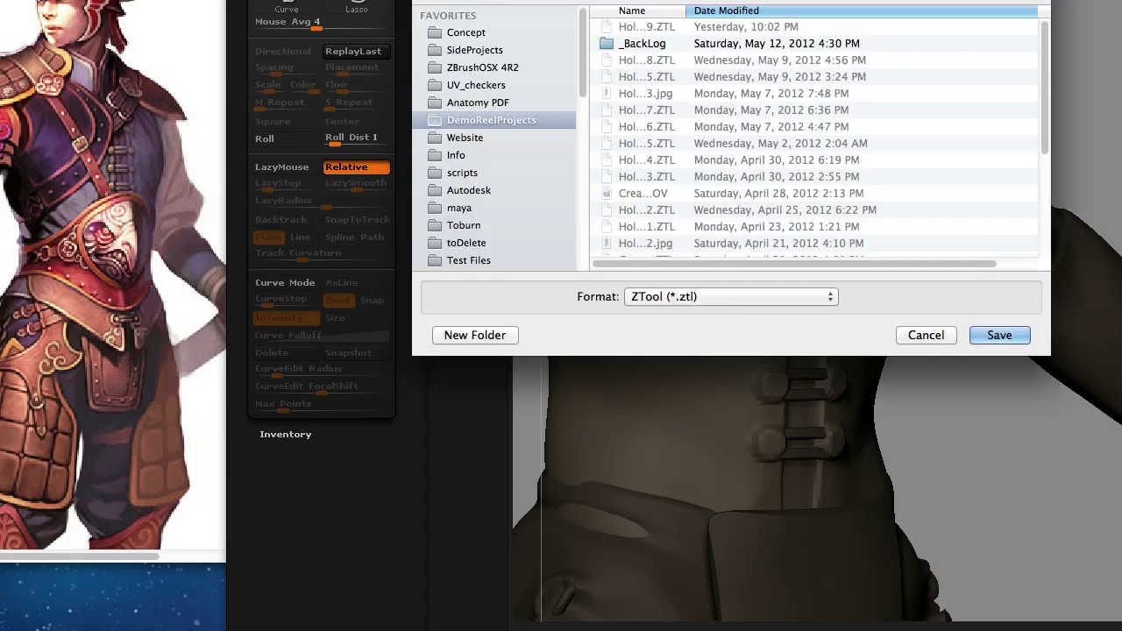
pyautogui.press('Return')
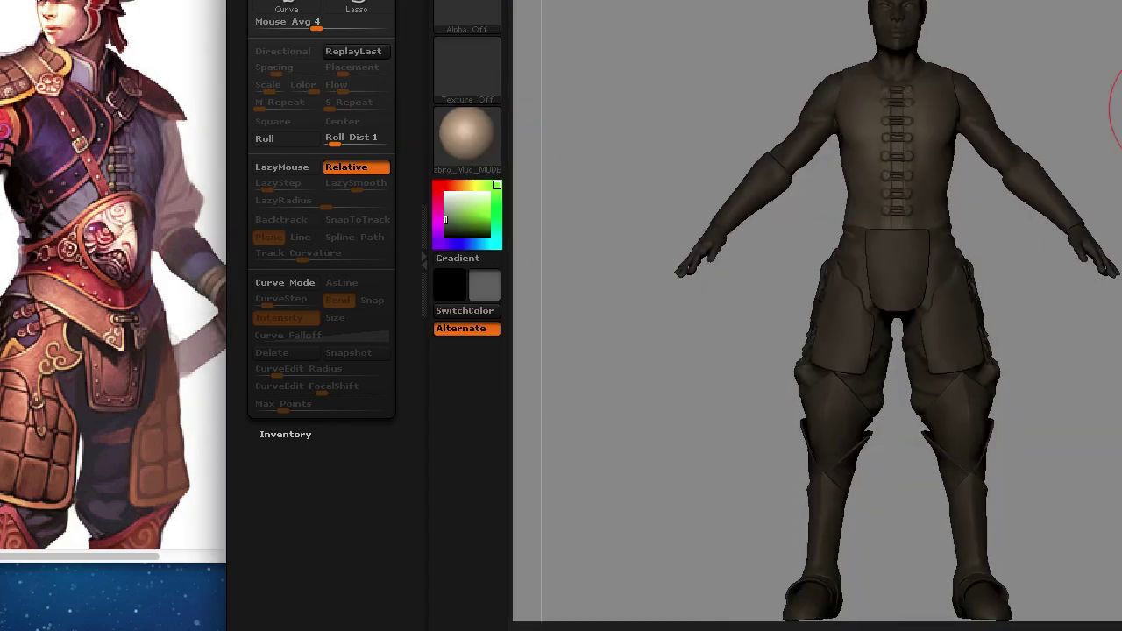
# Frame the figure and inspect the torso from three-quarter and side views.
pyautogui.press('f')
pyautogui.keyDown('ctrl'); pyautogui.moveTo(1062, 229); pyautogui.dragTo(1034, 199, button='right'); pyautogui.keyUp('ctrl')
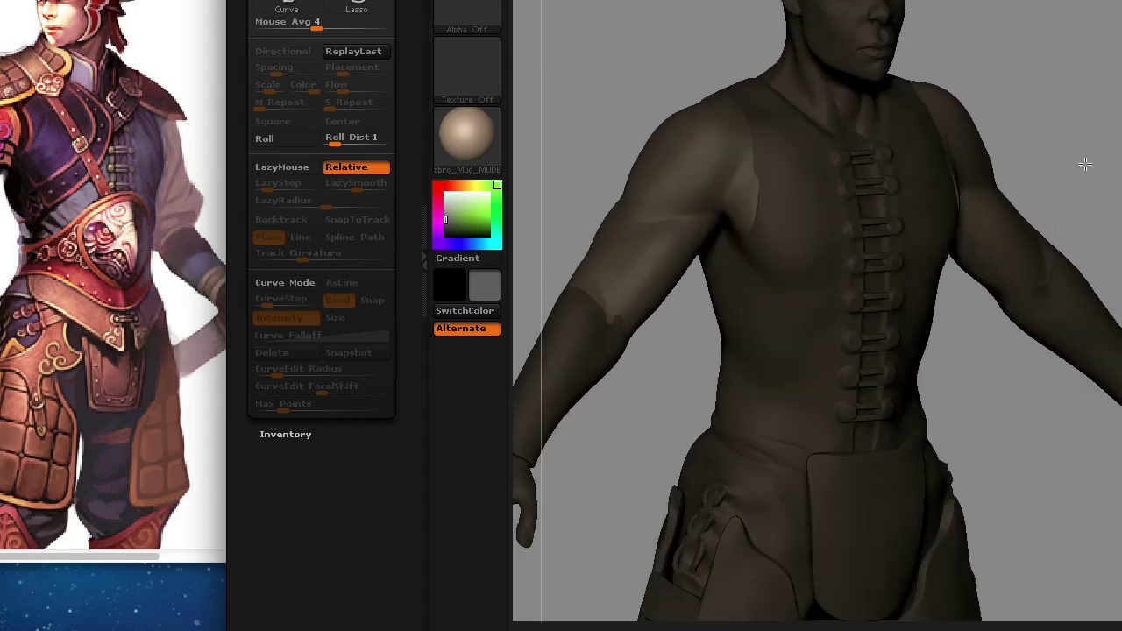
pyautogui.moveTo(926, 275); pyautogui.dragTo(1009, 272, button='right')
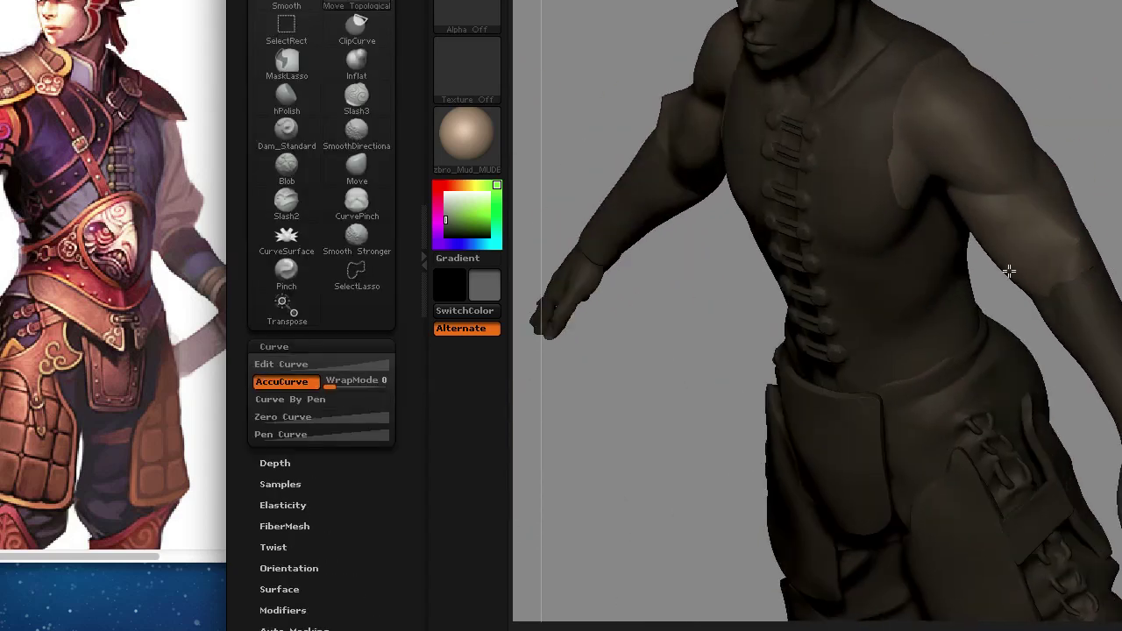
pyautogui.moveTo(1092, 154)
pyautogui.mouseDown(button='right')
pyautogui.moveTo(1064, 251)
pyautogui.moveTo(1064, 238)
pyautogui.mouseUp(button='right')
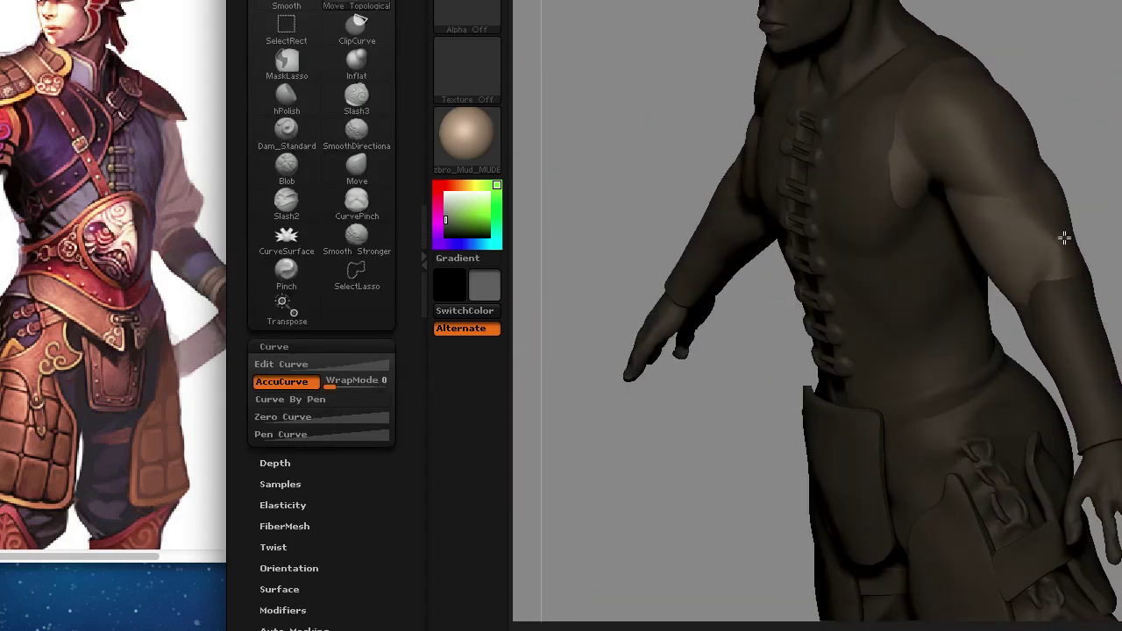
pyautogui.press('b')
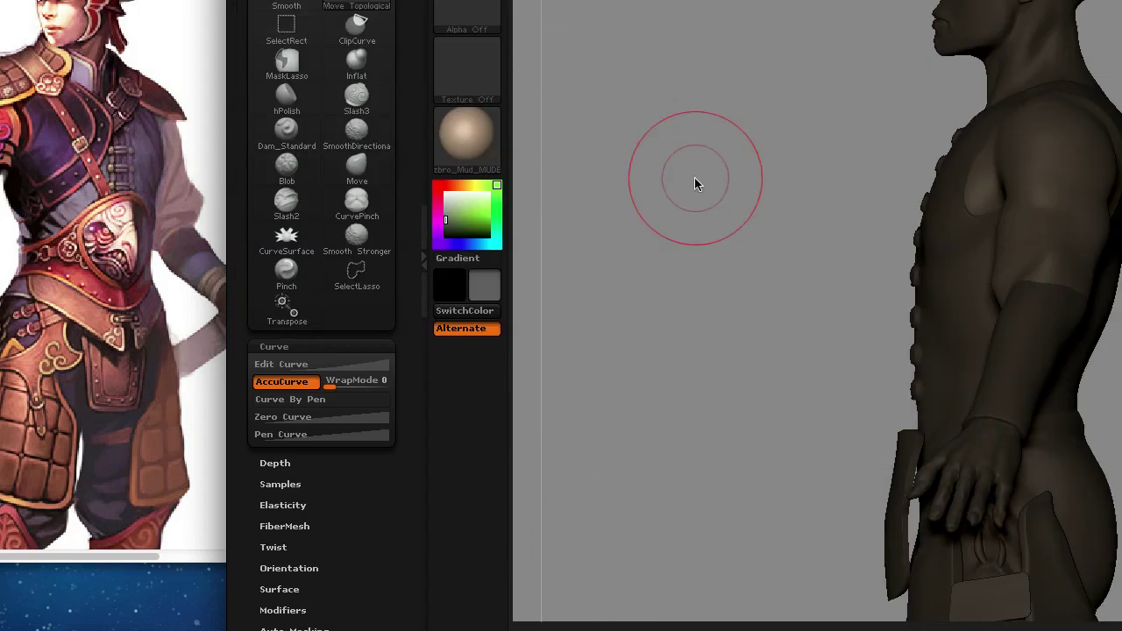
pyautogui.press('f')
# Select the Selwy_Fold_B_02 fold brush and inspect the left arm and hand closely.
pyautogui.press('b')
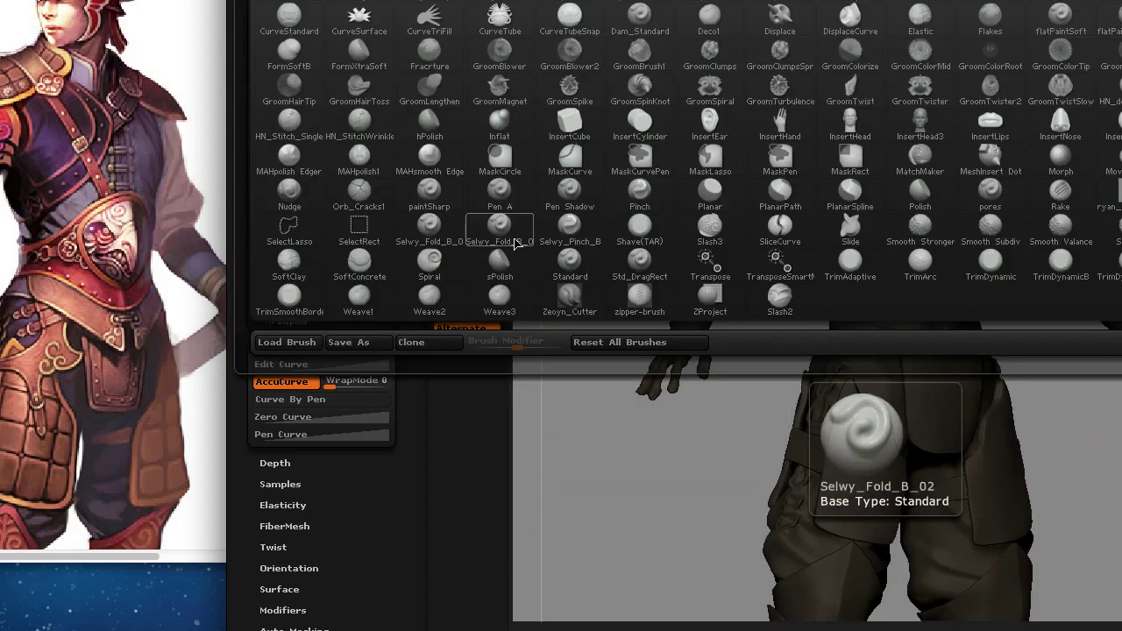
pyautogui.click(516, 244)
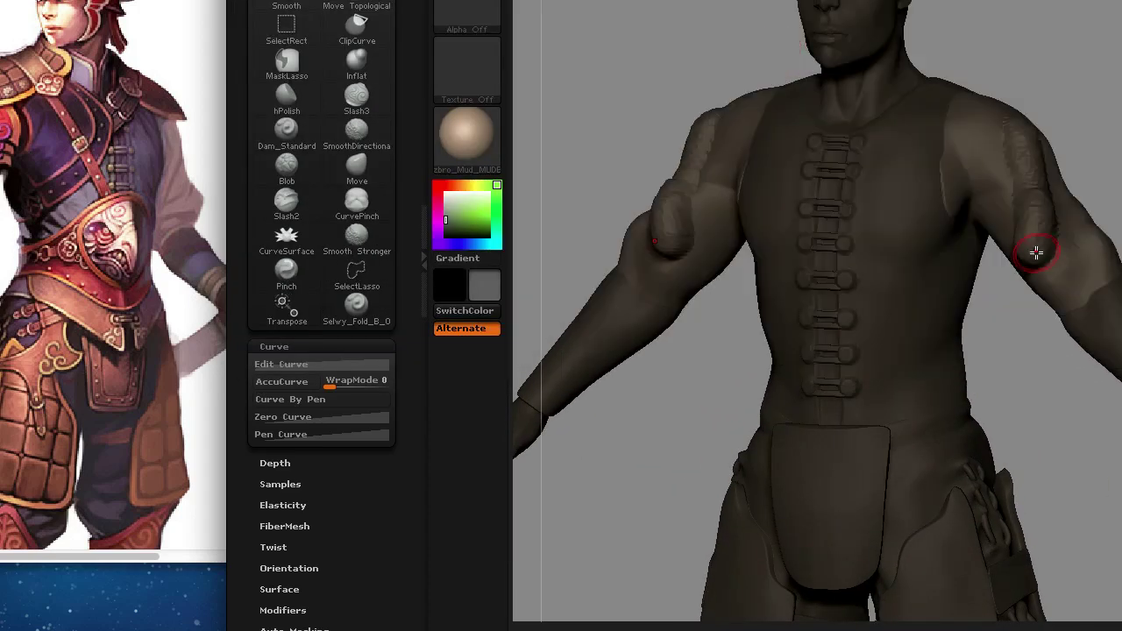
pyautogui.moveTo(1036, 253); pyautogui.dragTo(1027, 203, button='right')
pyautogui.moveTo(1060, 257)
pyautogui.mouseDown(button='right')
pyautogui.moveTo(1078, 213)
pyautogui.moveTo(1048, 215)
pyautogui.mouseUp(button='right')
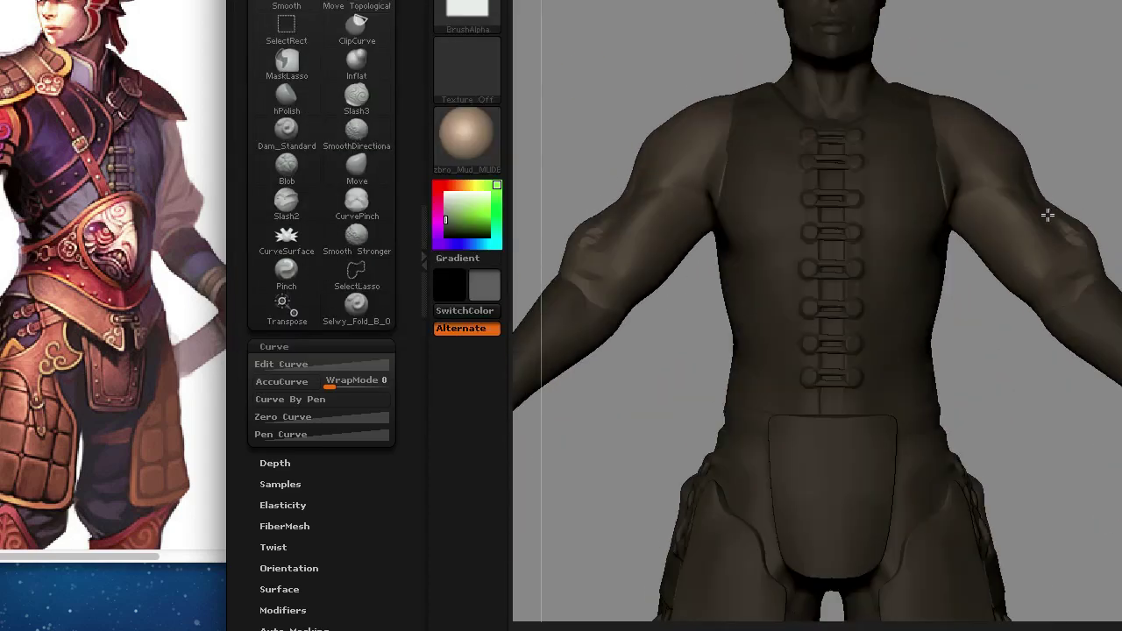
pyautogui.moveTo(1079, 253)
pyautogui.mouseDown(button='right')
pyautogui.moveTo(1101, 243)
pyautogui.moveTo(1047, 218)
pyautogui.moveTo(1035, 277)
pyautogui.mouseUp(button='right')
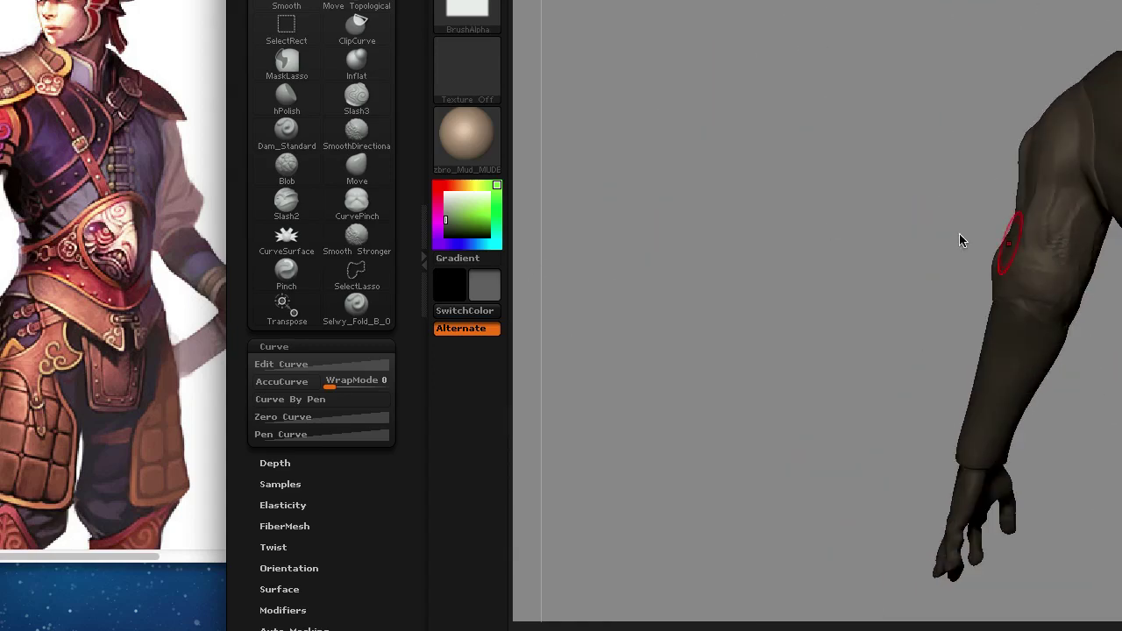
pyautogui.moveTo(960, 240)
pyautogui.mouseDown(button='right')
pyautogui.moveTo(1029, 183)
pyautogui.moveTo(1029, 283)
pyautogui.moveTo(1072, 115)
pyautogui.moveTo(1070, 166)
pyautogui.moveTo(1075, 145)
pyautogui.mouseUp(button='right')
pyautogui.moveTo(968, 303)
pyautogui.mouseDown(button='right')
pyautogui.moveTo(1118, 254)
pyautogui.moveTo(968, 267)
pyautogui.moveTo(1092, 168)
pyautogui.moveTo(1085, 131)
pyautogui.moveTo(1062, 288)
pyautogui.moveTo(1039, 237)
pyautogui.moveTo(1102, 113)
pyautogui.moveTo(1109, 333)
pyautogui.moveTo(1078, 219)
pyautogui.moveTo(1102, 187)
pyautogui.moveTo(1100, 404)
pyautogui.moveTo(987, 295)
pyautogui.moveTo(841, 365)
pyautogui.moveTo(958, 255)
pyautogui.mouseUp(button='right')
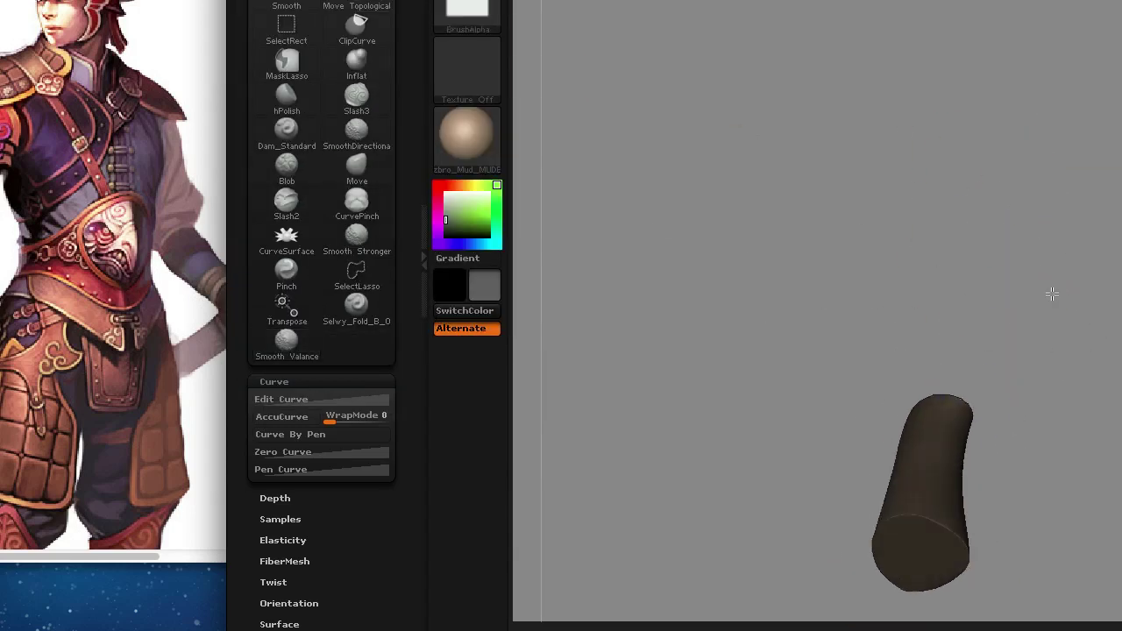
# Choose the Slash2 brush for carving creases into the sleeves.
pyautogui.moveTo(1052, 293)
pyautogui.mouseDown(button='right')
pyautogui.moveTo(1052, 207)
pyautogui.moveTo(1096, 230)
pyautogui.mouseUp(button='right')
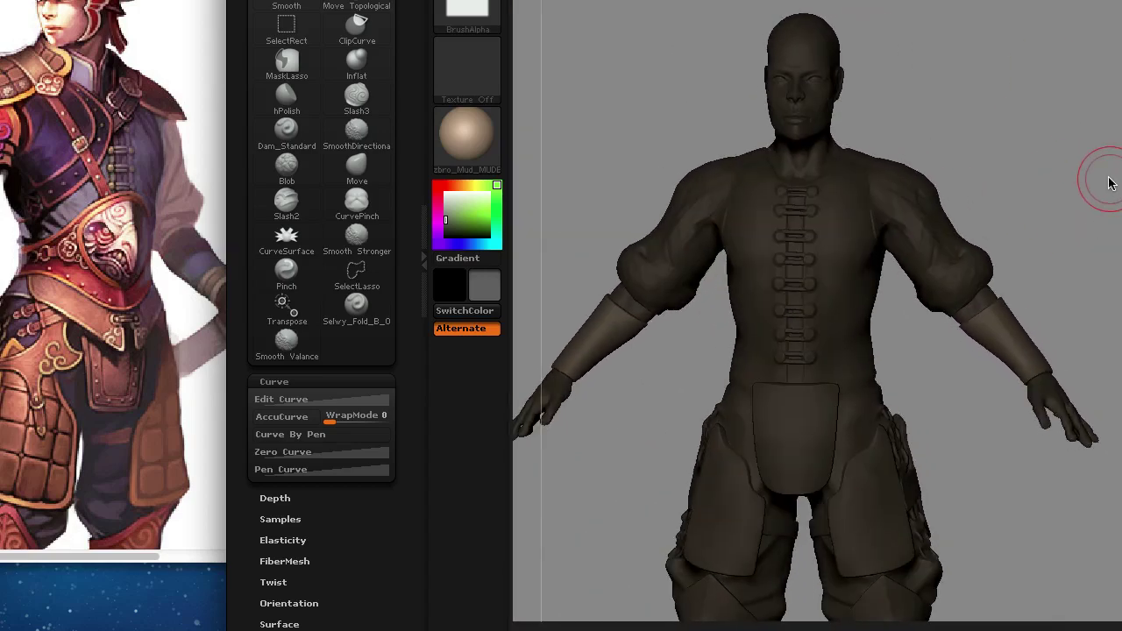
pyautogui.moveTo(1109, 182); pyautogui.dragTo(1093, 167, button='right')
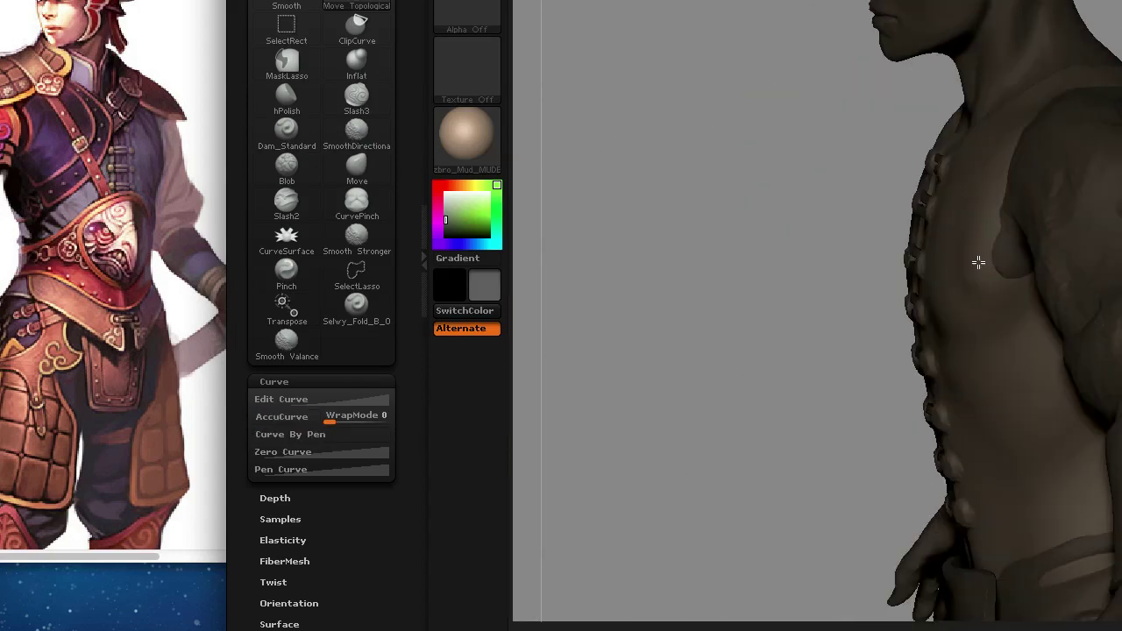
pyautogui.press('b')
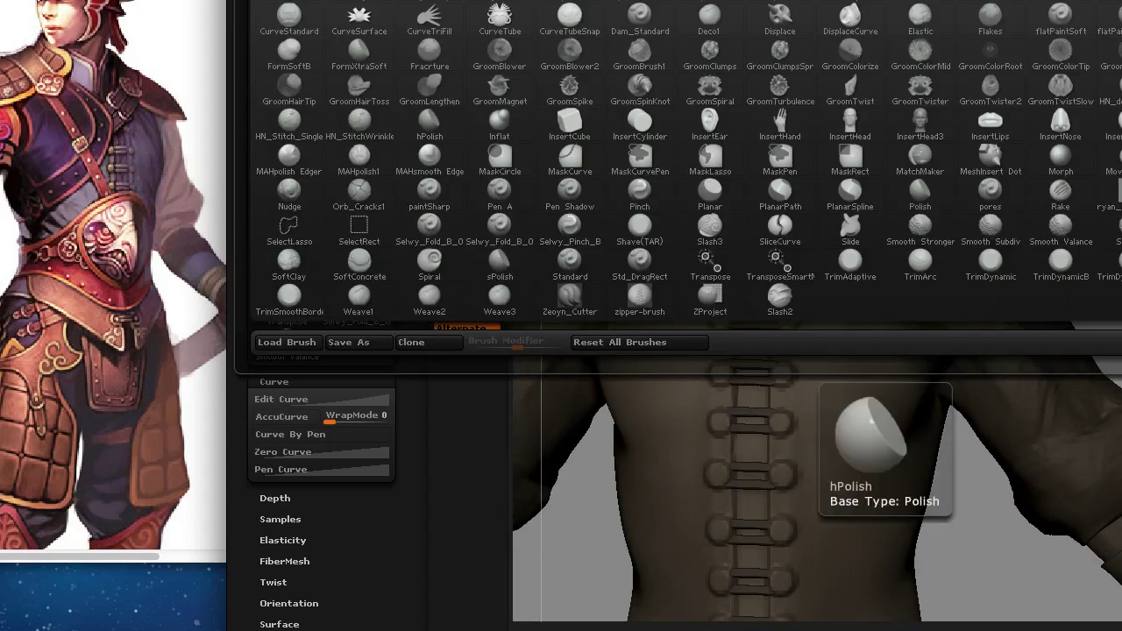
pyautogui.click(779, 300)
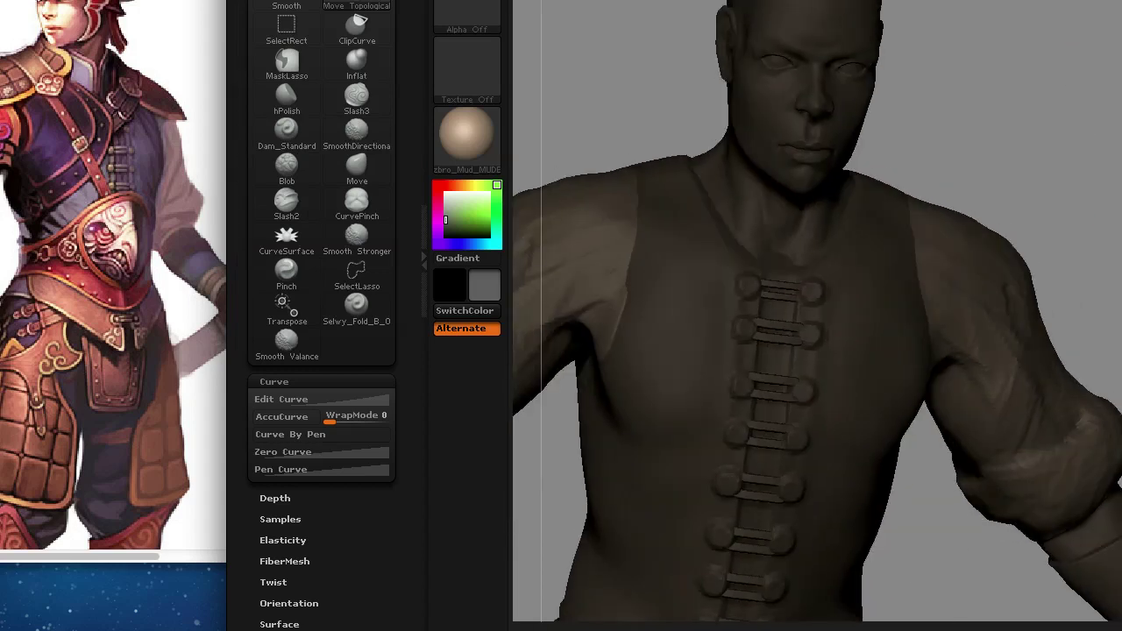
pyautogui.press('space')
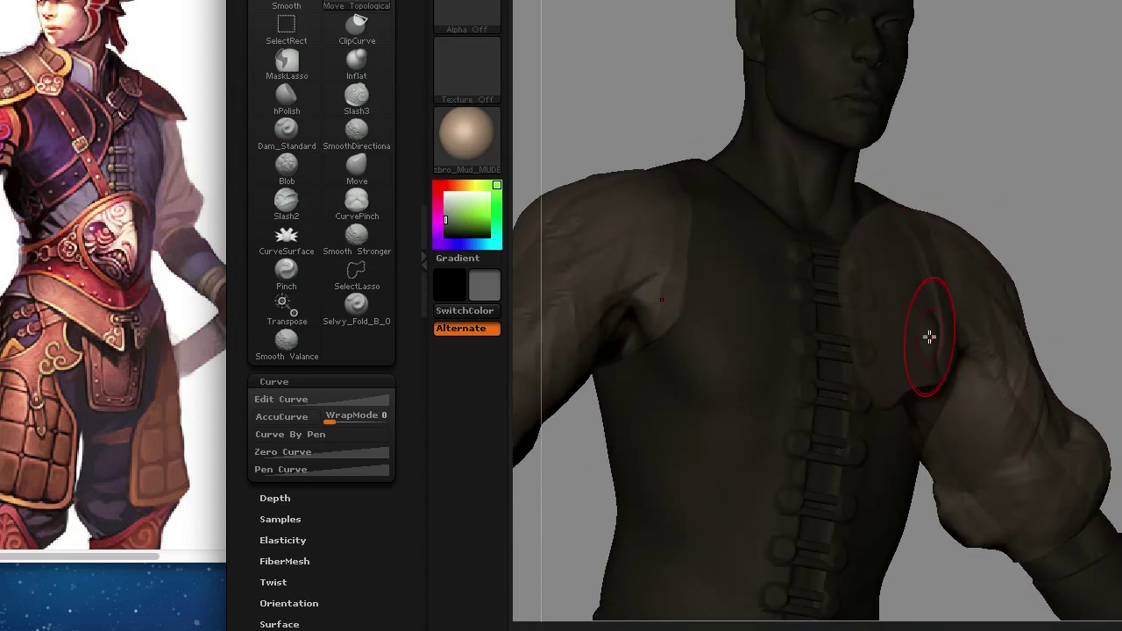
# Work around the rear shoulder and whole figure, ending close on the torso.
pyautogui.moveTo(929, 336)
pyautogui.mouseDown(button='right')
pyautogui.moveTo(882, 170)
pyautogui.moveTo(891, 381)
pyautogui.moveTo(924, 120)
pyautogui.moveTo(877, 278)
pyautogui.moveTo(751, 351)
pyautogui.moveTo(909, 283)
pyautogui.moveTo(976, 333)
pyautogui.moveTo(1082, 245)
pyautogui.moveTo(889, 325)
pyautogui.moveTo(914, 329)
pyautogui.moveTo(882, 401)
pyautogui.moveTo(652, 484)
pyautogui.moveTo(894, 439)
pyautogui.moveTo(806, 371)
pyautogui.moveTo(596, 431)
pyautogui.moveTo(697, 298)
pyautogui.moveTo(789, 269)
pyautogui.moveTo(699, 418)
pyautogui.moveTo(709, 351)
pyautogui.moveTo(685, 363)
pyautogui.moveTo(667, 343)
pyautogui.moveTo(1026, 195)
pyautogui.moveTo(997, 284)
pyautogui.moveTo(909, 191)
pyautogui.moveTo(1057, 158)
pyautogui.moveTo(1110, 248)
pyautogui.moveTo(1084, 313)
pyautogui.moveTo(1118, 226)
pyautogui.moveTo(1043, 328)
pyautogui.moveTo(926, 338)
pyautogui.moveTo(992, 168)
pyautogui.moveTo(1118, 236)
pyautogui.moveTo(1004, 334)
pyautogui.mouseUp(button='right')
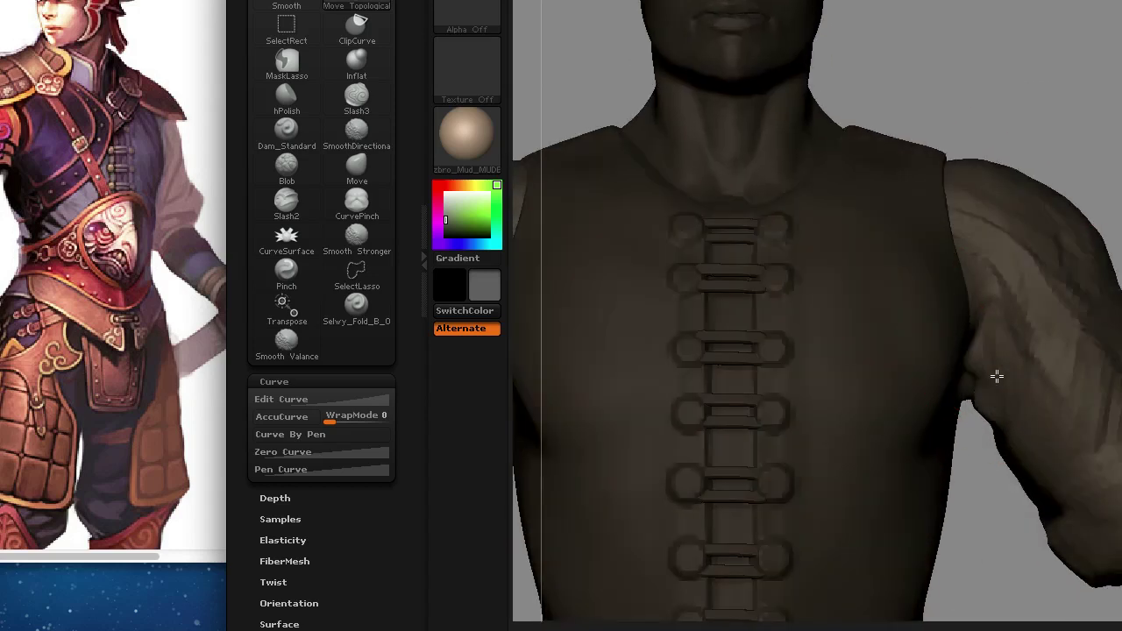
pyautogui.moveTo(991, 378)
pyautogui.mouseDown(button='right')
pyautogui.moveTo(950, 327)
pyautogui.moveTo(1119, 443)
pyautogui.moveTo(1077, 300)
pyautogui.moveTo(1057, 289)
pyautogui.moveTo(1119, 176)
pyautogui.moveTo(987, 295)
pyautogui.moveTo(1090, 352)
pyautogui.mouseUp(button='right')
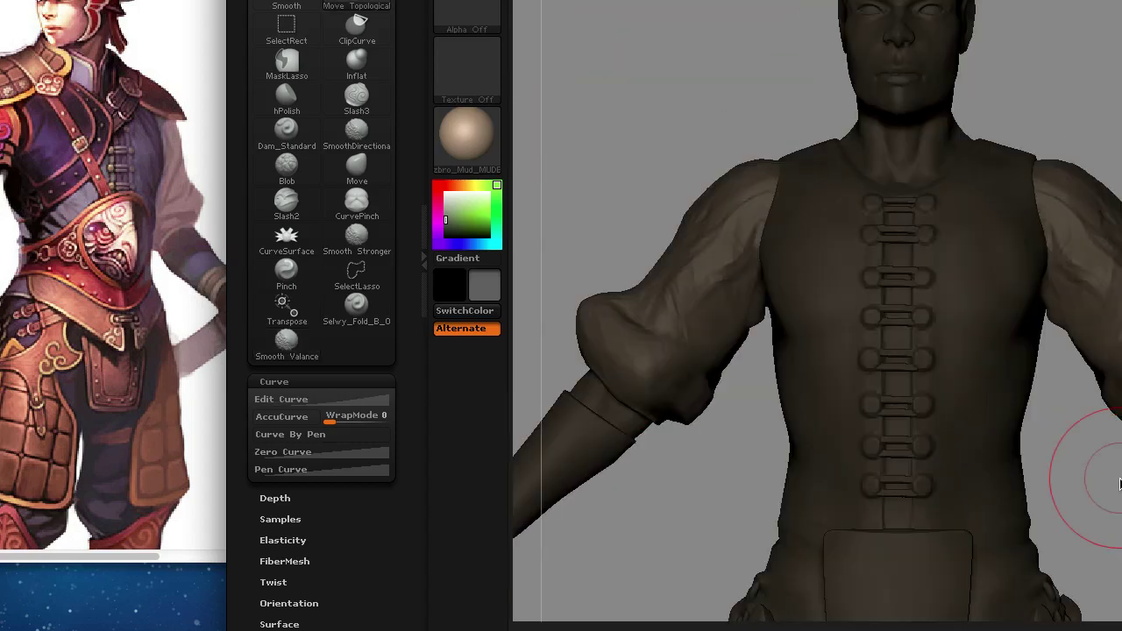
pyautogui.moveTo(1120, 484)
pyautogui.mouseDown(button='right')
pyautogui.moveTo(1068, 25)
pyautogui.moveTo(975, 15)
pyautogui.mouseUp(button='right')
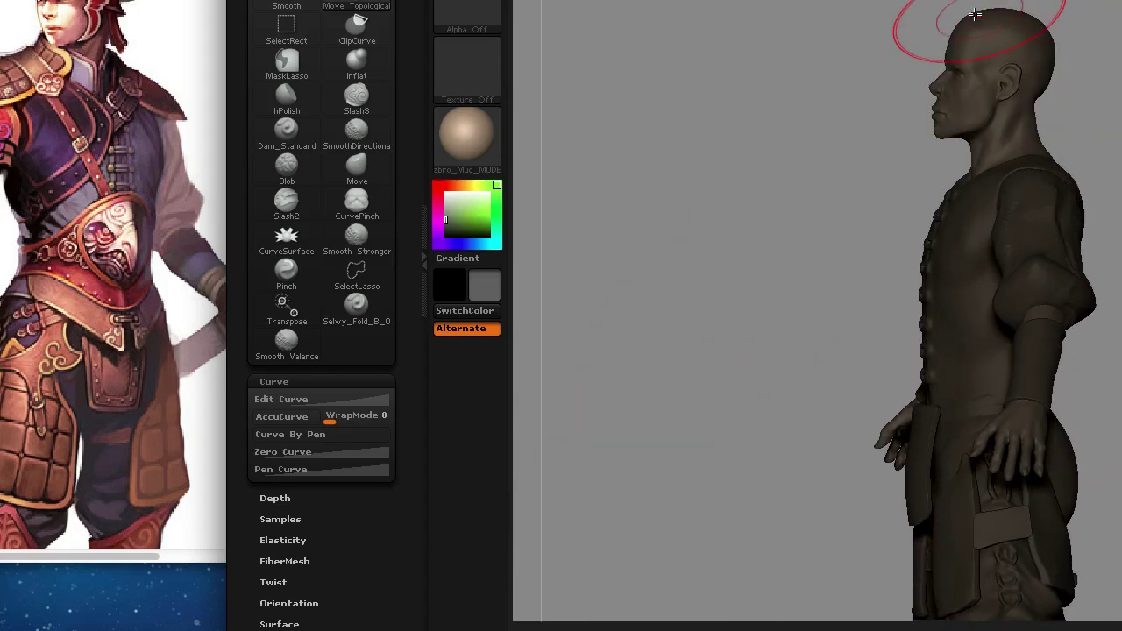
pyautogui.moveTo(1051, 21)
pyautogui.mouseDown(button='right')
pyautogui.moveTo(1095, 93)
pyautogui.moveTo(1114, 100)
pyautogui.moveTo(1100, 114)
pyautogui.moveTo(982, 79)
pyautogui.moveTo(864, 201)
pyautogui.moveTo(841, 202)
pyautogui.mouseUp(button='right')
pyautogui.keyDown('alt'); pyautogui.moveTo(940, 275); pyautogui.dragTo(940, 193, button='right'); pyautogui.keyUp('alt')
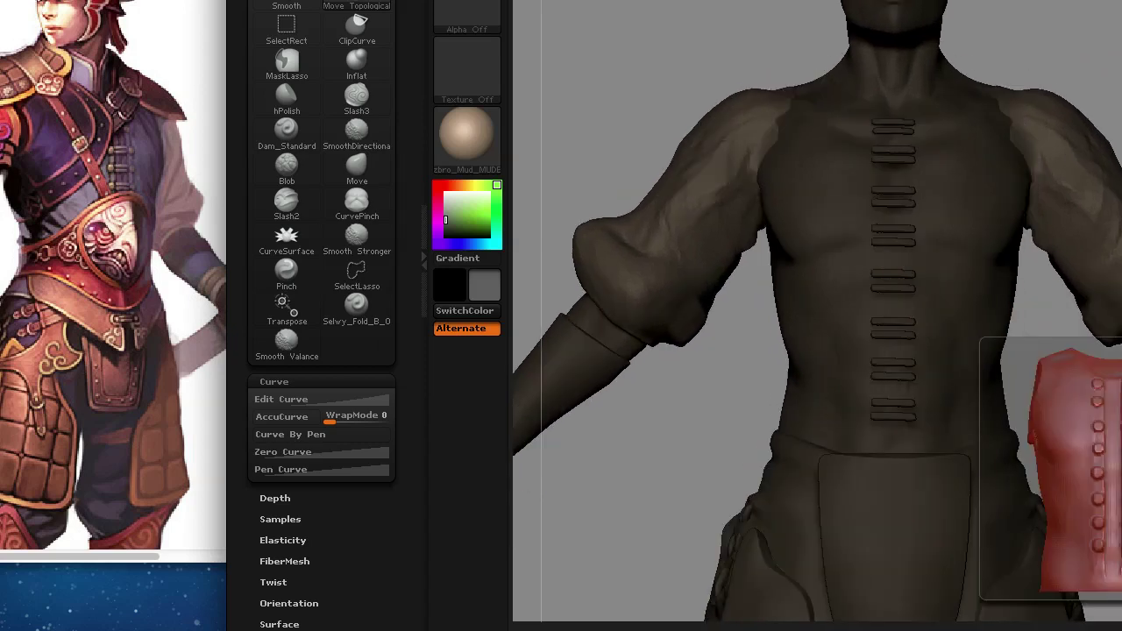
# Draw a snapped curve down the front torso and stretch it into a wide waist band.
pyautogui.press('b')
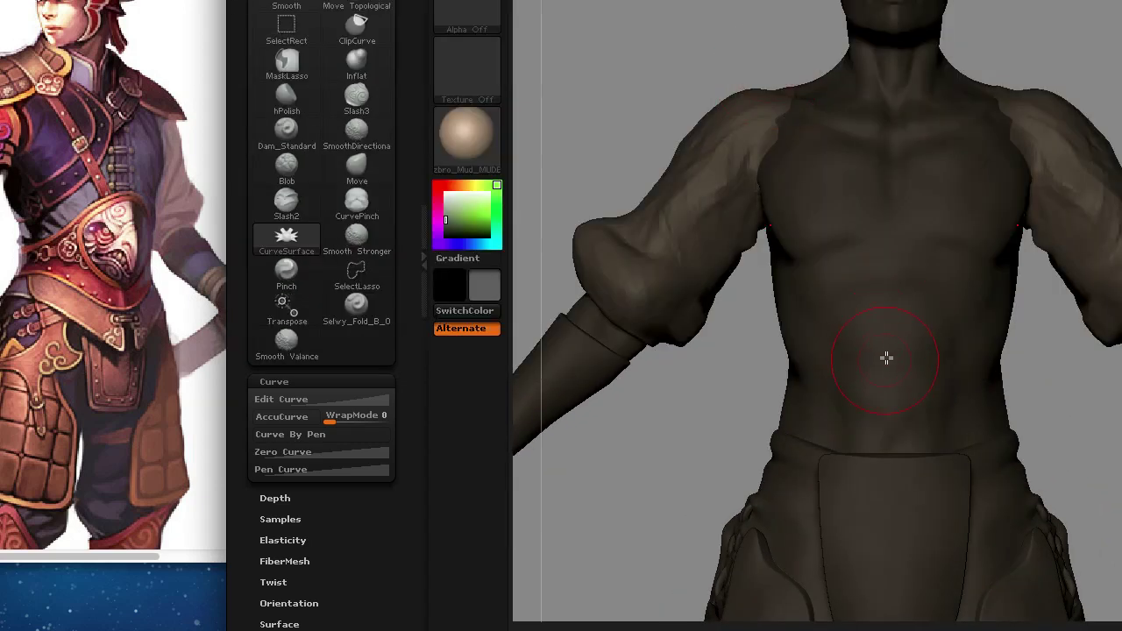
pyautogui.moveTo(896, 455); pyautogui.dragTo(901, 477)
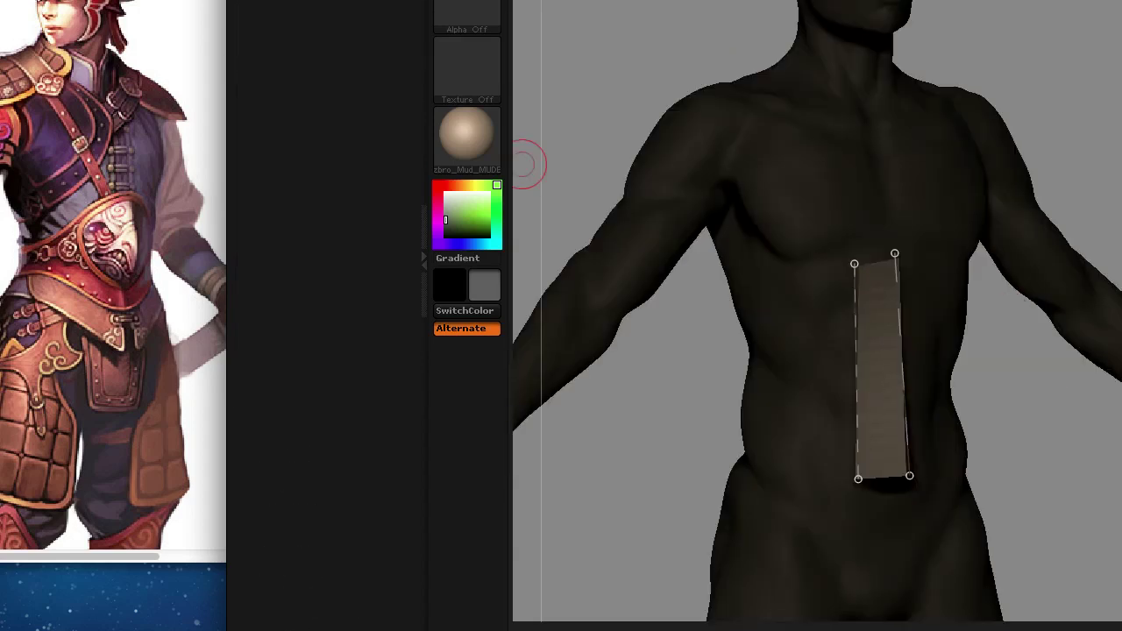
pyautogui.moveTo(528, 166); pyautogui.dragTo(1043, 536)
pyautogui.click(371, 295)
pyautogui.moveTo(872, 283); pyautogui.dragTo(872, 383)
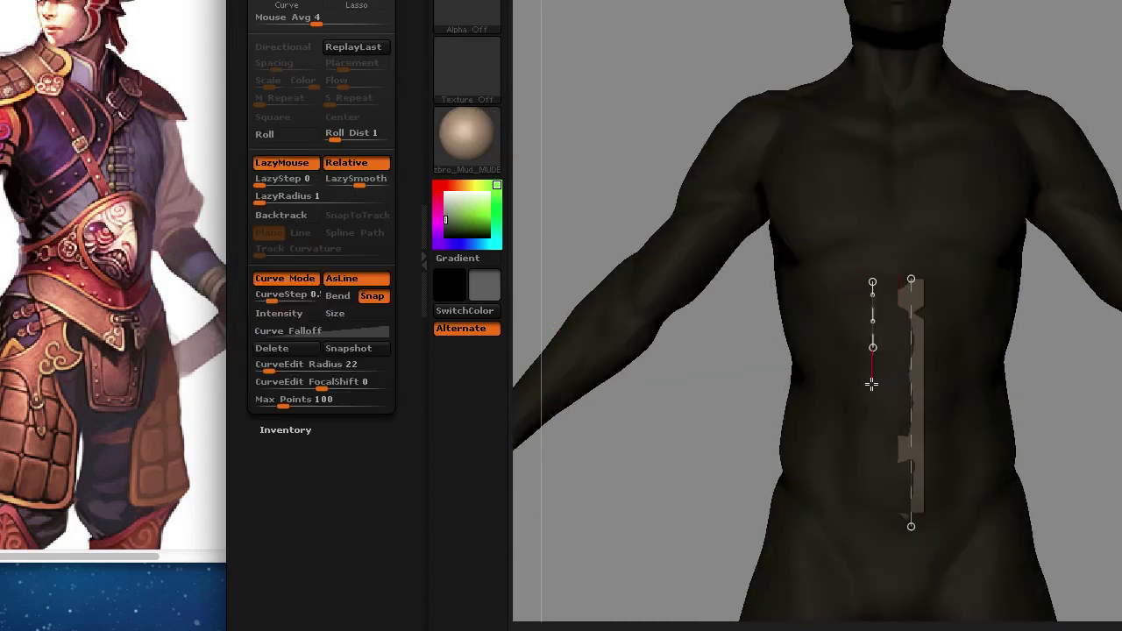
pyautogui.moveTo(869, 518)
pyautogui.mouseDown()
pyautogui.moveTo(955, 218)
pyautogui.moveTo(1050, 431)
pyautogui.moveTo(1002, 230)
pyautogui.mouseUp()
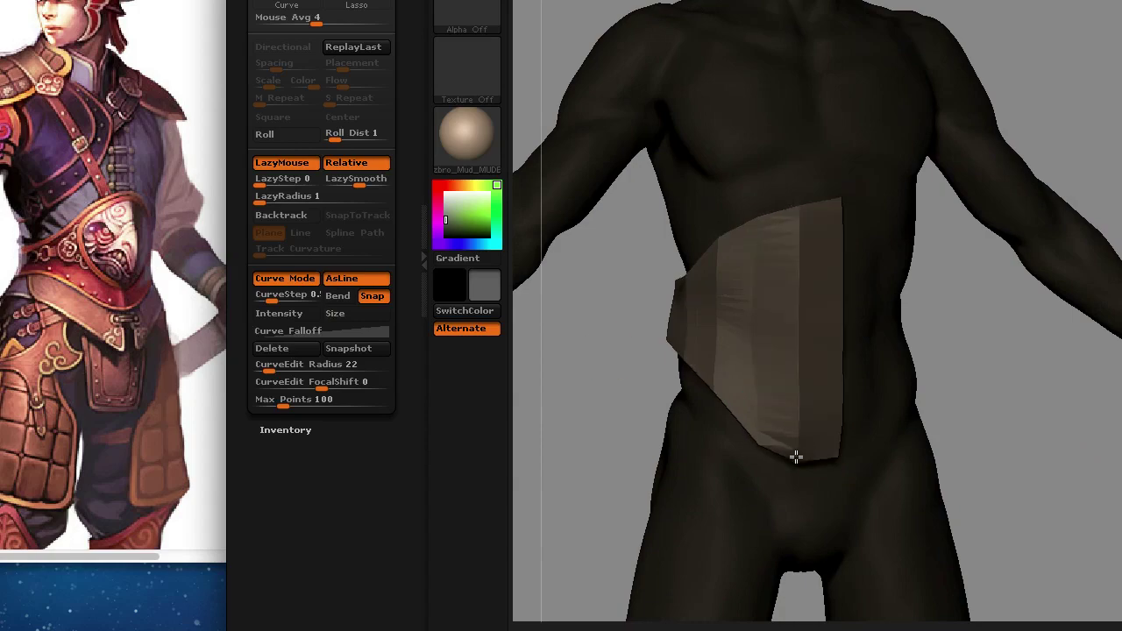
# Check the band's back with polyframe on and choose the ClayBuildup brush.
pyautogui.moveTo(901, 330); pyautogui.dragTo(561, 9)
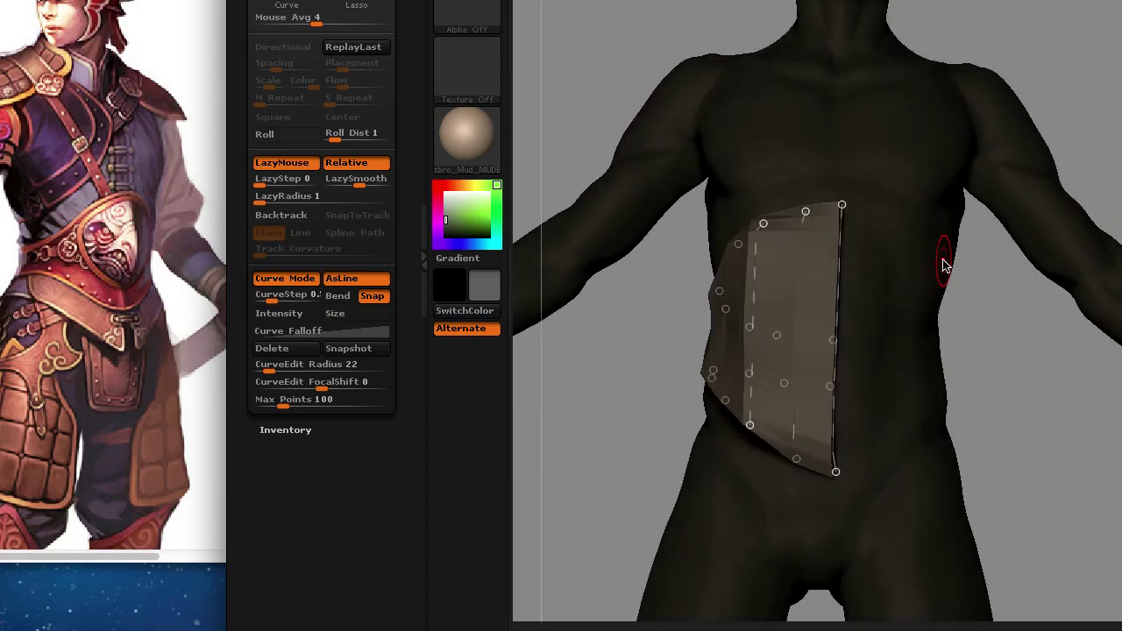
pyautogui.hotkey('shift', 'f')
pyautogui.press('b')
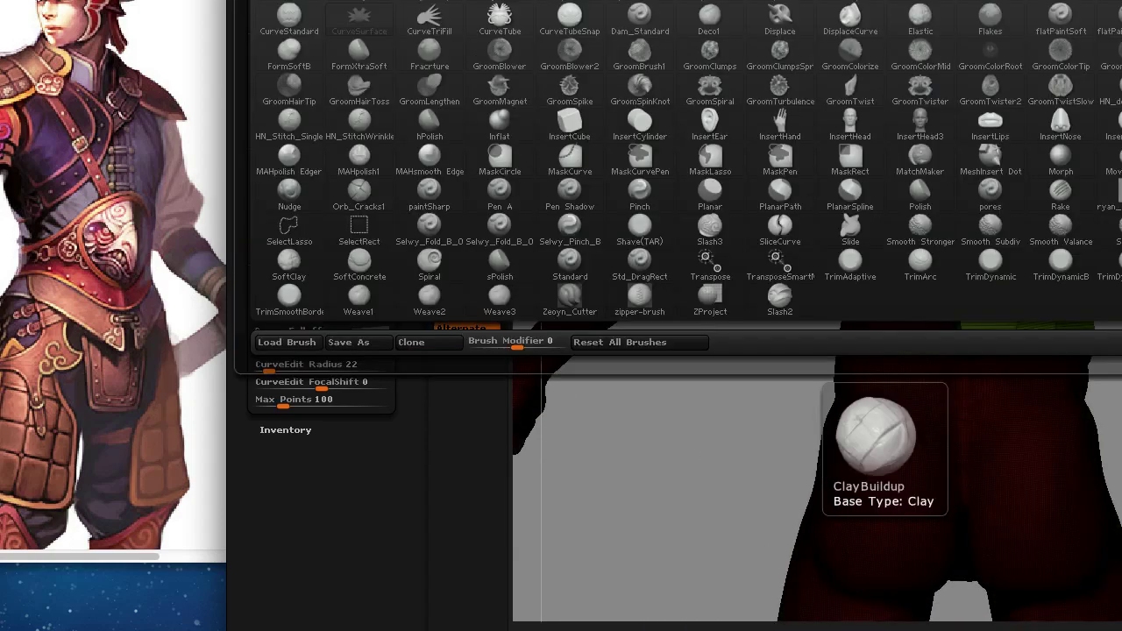
pyautogui.click(855, 438)
# Color the belt olive green and push its lower edge up into shape.
pyautogui.moveTo(957, 329); pyautogui.dragTo(939, 188)
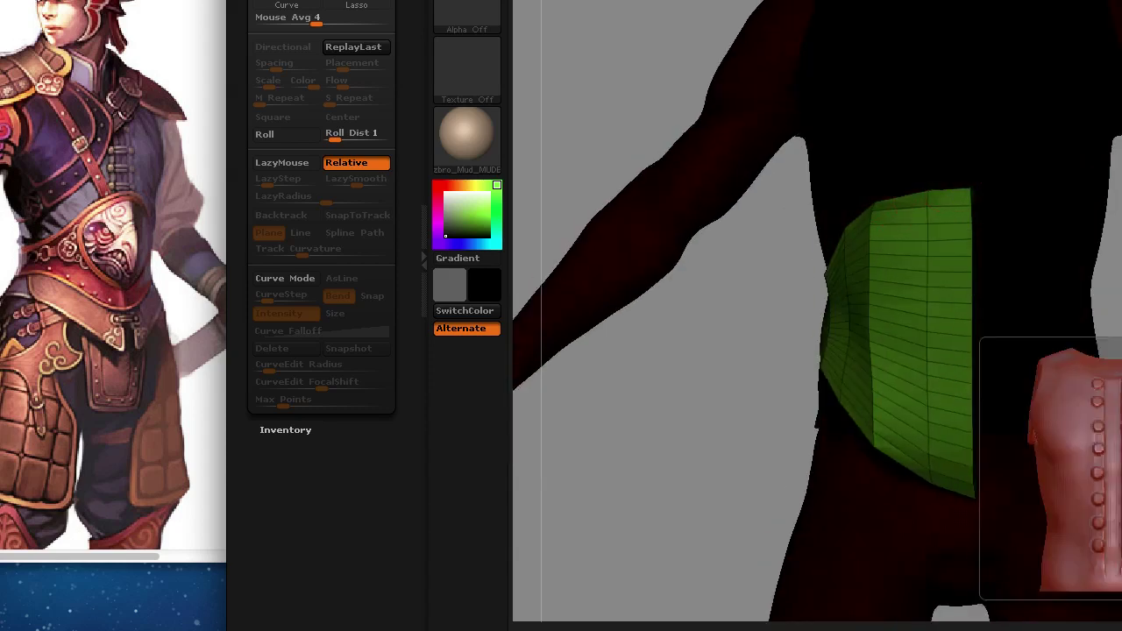
pyautogui.click(448, 218)
pyautogui.moveTo(448, 217); pyautogui.dragTo(448, 213)
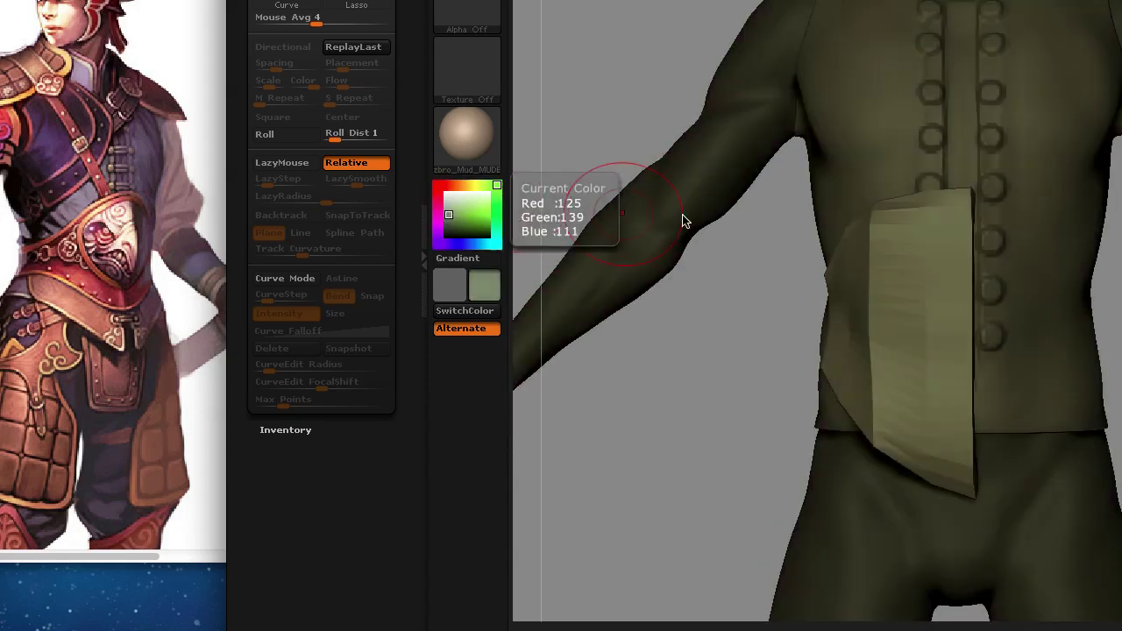
pyautogui.hotkey('shift', 'f')
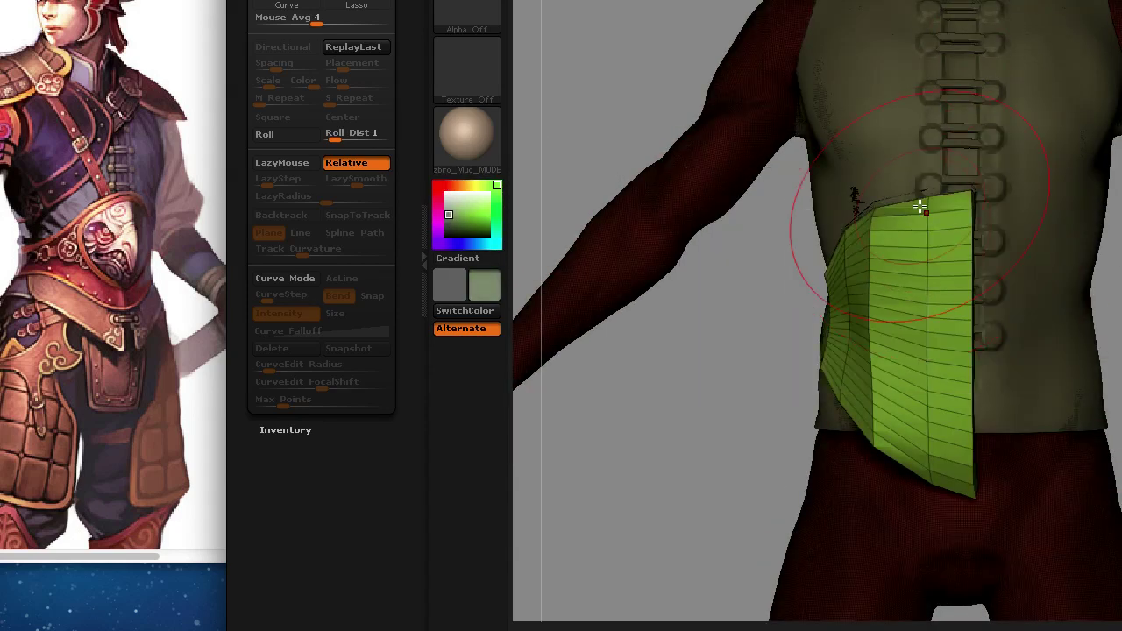
pyautogui.moveTo(924, 221)
pyautogui.mouseDown(button='middle')
pyautogui.moveTo(903, 403)
pyautogui.moveTo(879, 227)
pyautogui.mouseUp(button='middle')
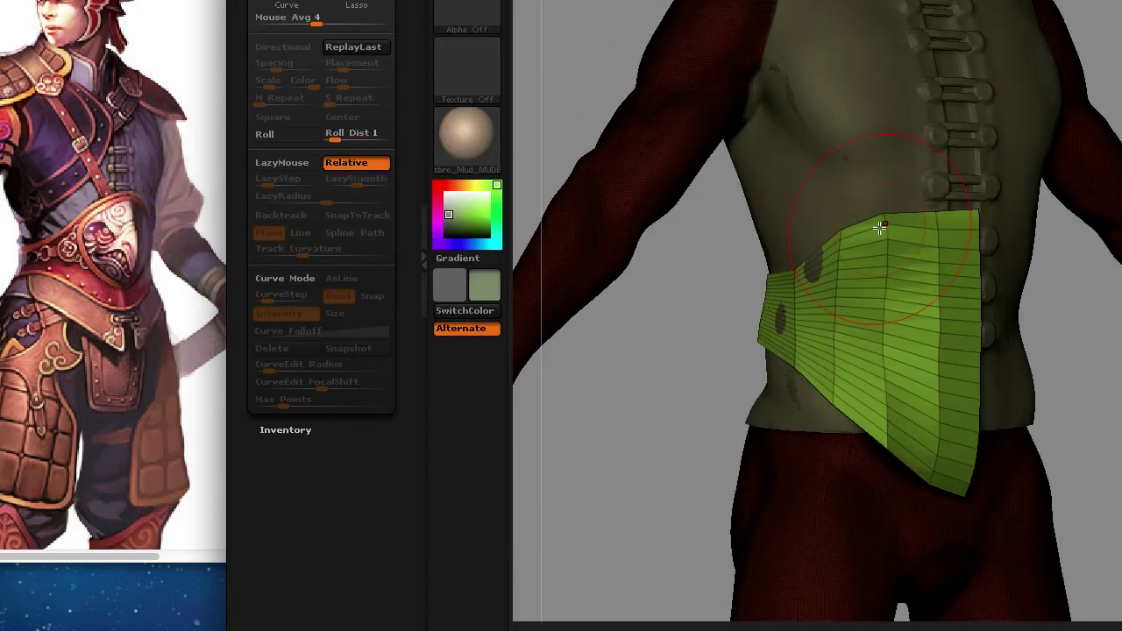
pyautogui.moveTo(835, 314); pyautogui.dragTo(956, 457, button='middle')
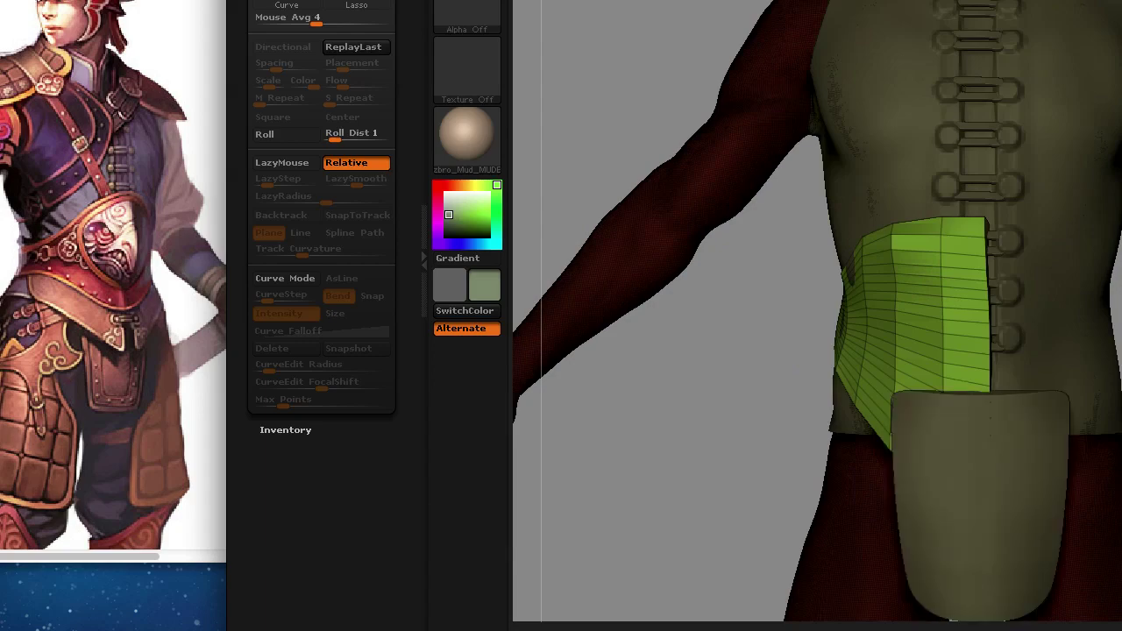
pyautogui.moveTo(955, 424); pyautogui.dragTo(990, 418)
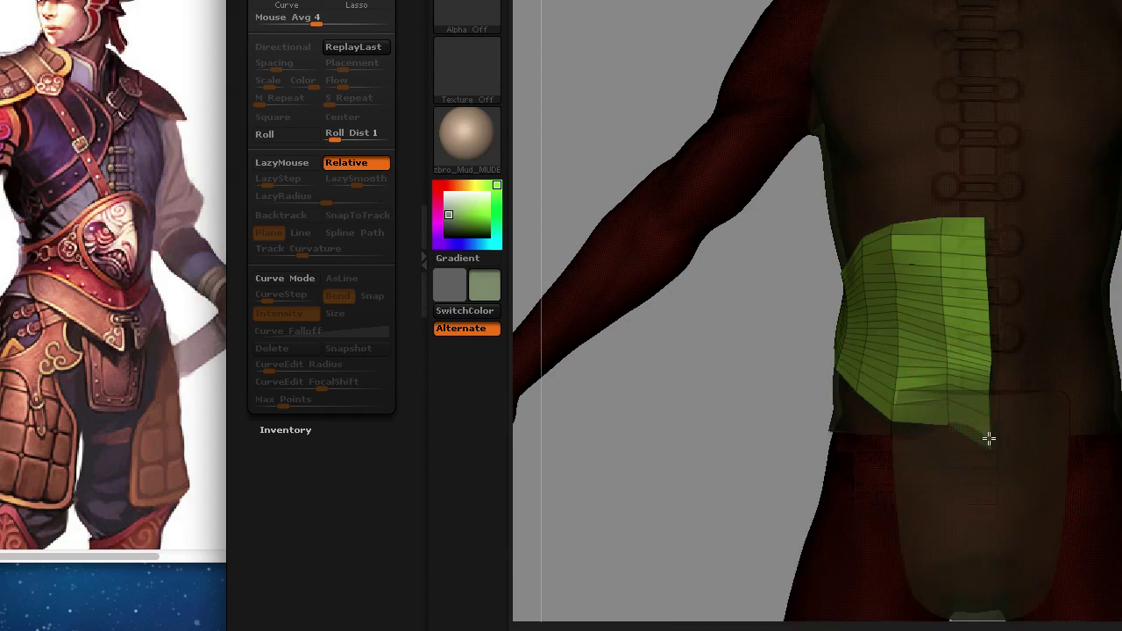
# Orbit around the green belt from frontal, side and tilted angles to check its fit.
pyautogui.moveTo(988, 406); pyautogui.dragTo(819, 445, button='middle')
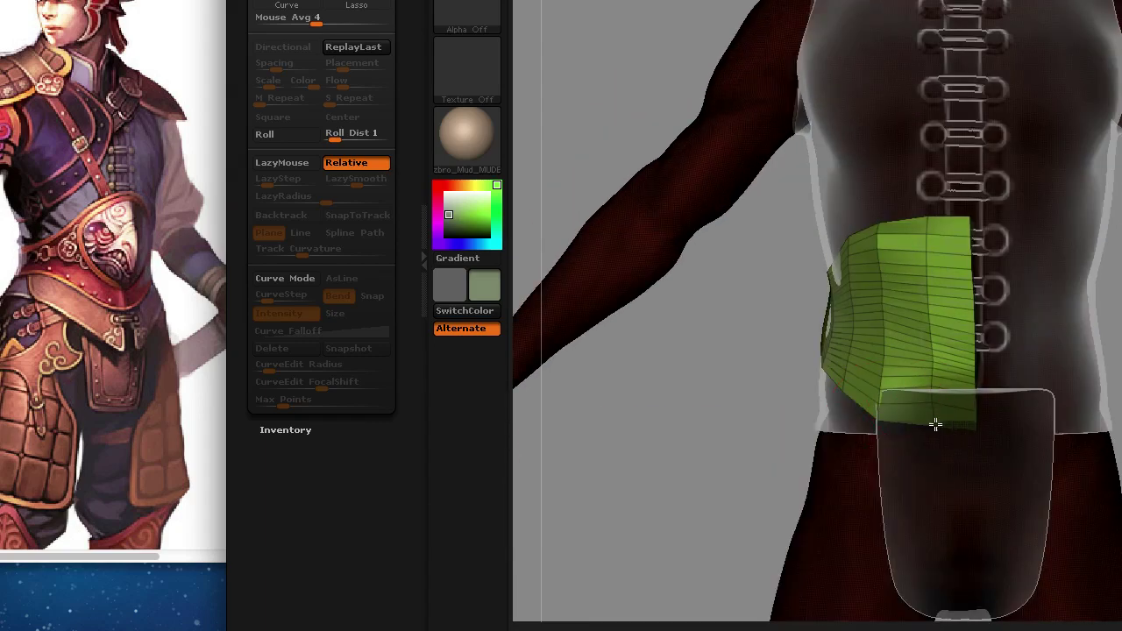
pyautogui.moveTo(935, 423); pyautogui.dragTo(992, 394, button='middle')
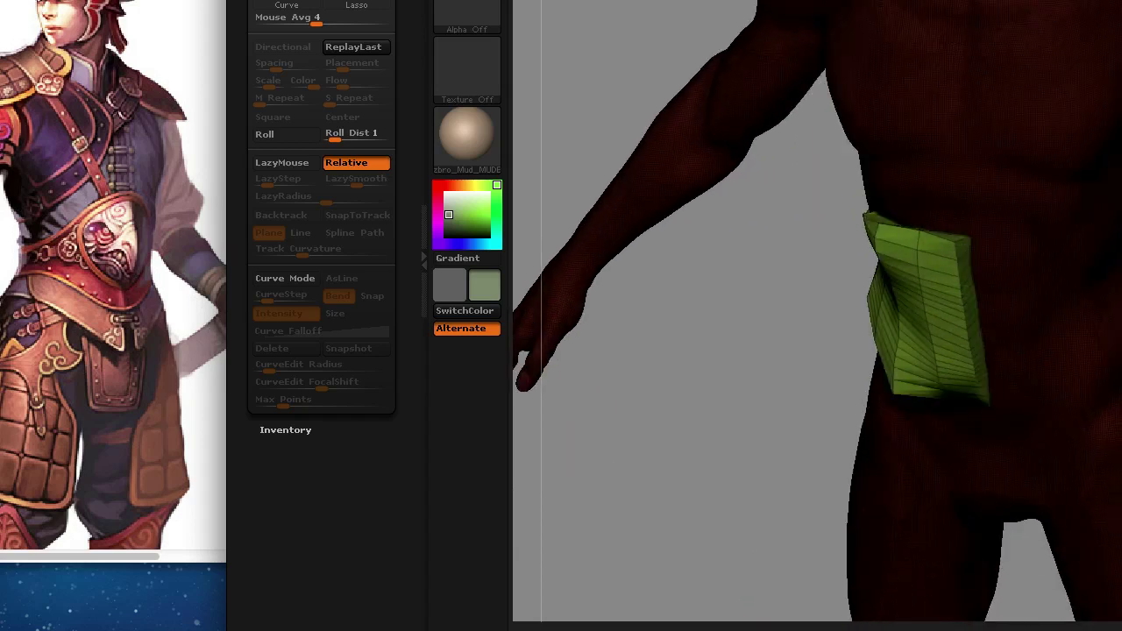
pyautogui.moveTo(965, 290); pyautogui.dragTo(1002, 261)
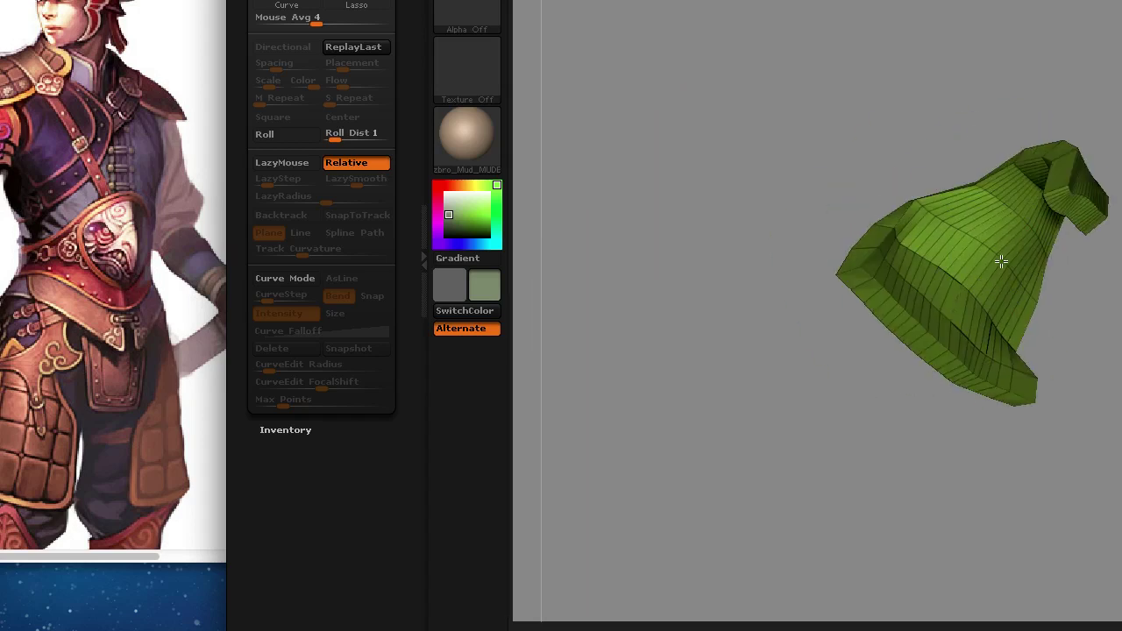
pyautogui.moveTo(1114, 263)
pyautogui.mouseDown()
pyautogui.moveTo(1094, 320)
pyautogui.moveTo(1099, 253)
pyautogui.moveTo(1087, 263)
pyautogui.mouseUp()
pyautogui.press('space')
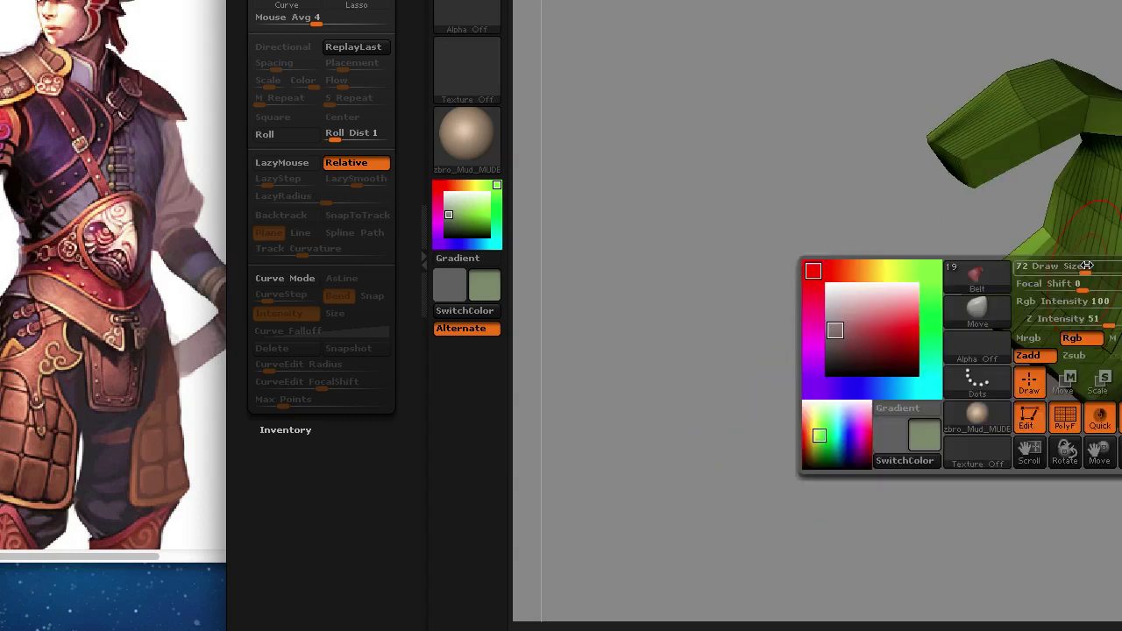
pyautogui.moveTo(965, 289); pyautogui.dragTo(1008, 263)
pyautogui.moveTo(1117, 399); pyautogui.dragTo(1113, 333)
pyautogui.press('b')
pyautogui.press('Escape')
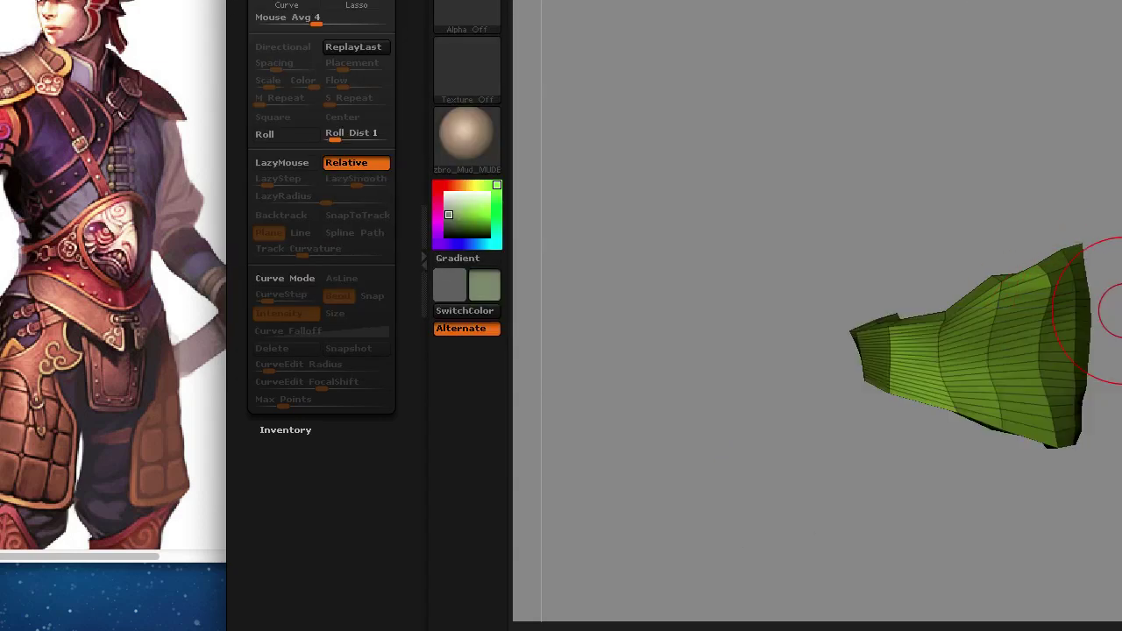
pyautogui.moveTo(1058, 364); pyautogui.dragTo(1117, 328)
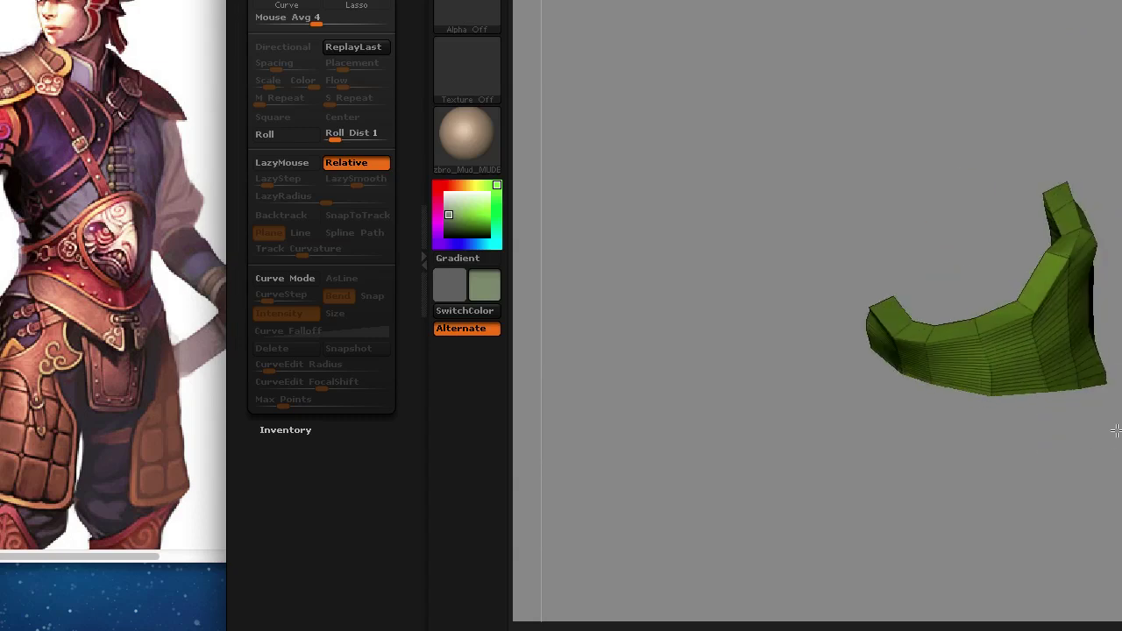
pyautogui.press('space')
pyautogui.moveTo(1116, 430); pyautogui.dragTo(1062, 293)
pyautogui.moveTo(892, 293); pyautogui.dragTo(947, 461)
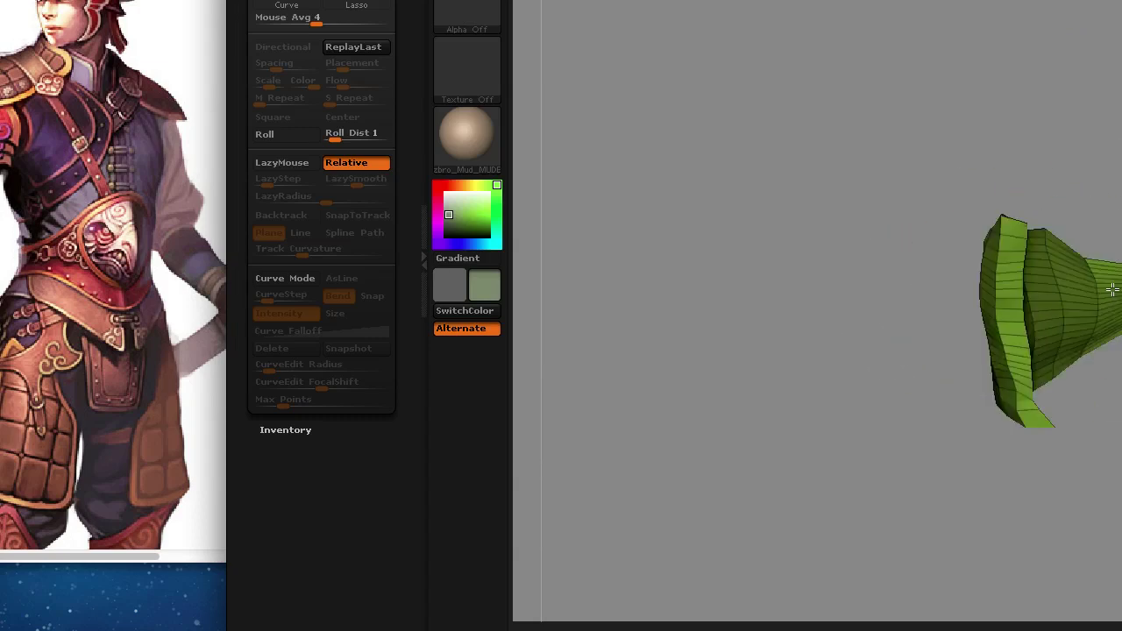
# Orbit around the waist band from side, back, below and front, then frame it closely.
pyautogui.press('b')
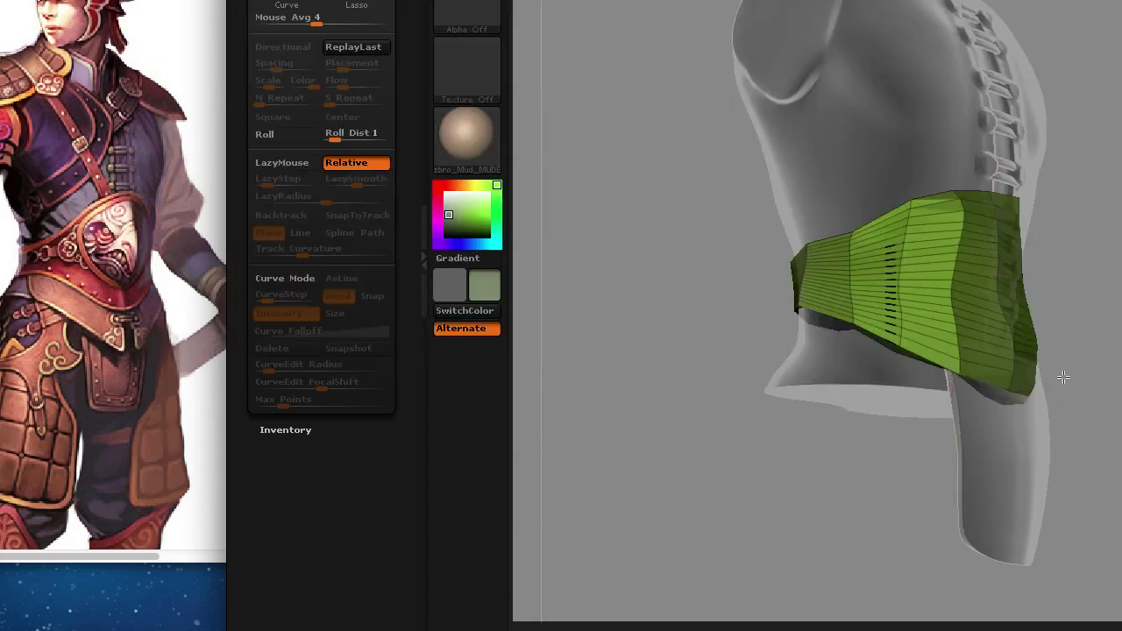
pyautogui.moveTo(1052, 363)
pyautogui.mouseDown()
pyautogui.moveTo(855, 386)
pyautogui.moveTo(772, 321)
pyautogui.moveTo(844, 386)
pyautogui.mouseUp()
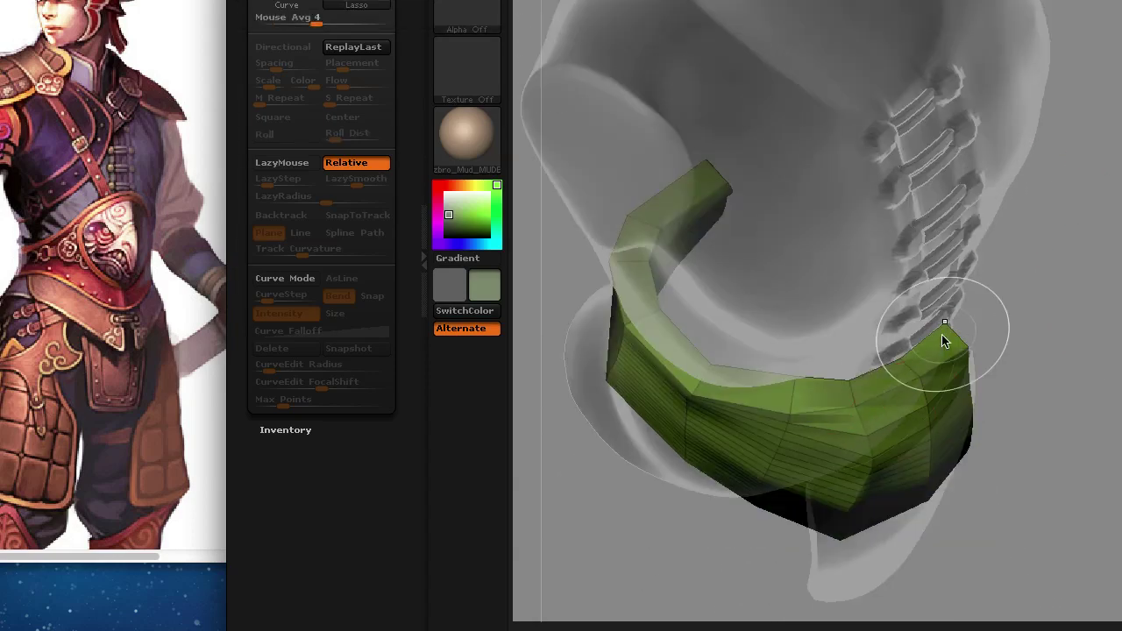
pyautogui.moveTo(967, 389); pyautogui.dragTo(789, 368)
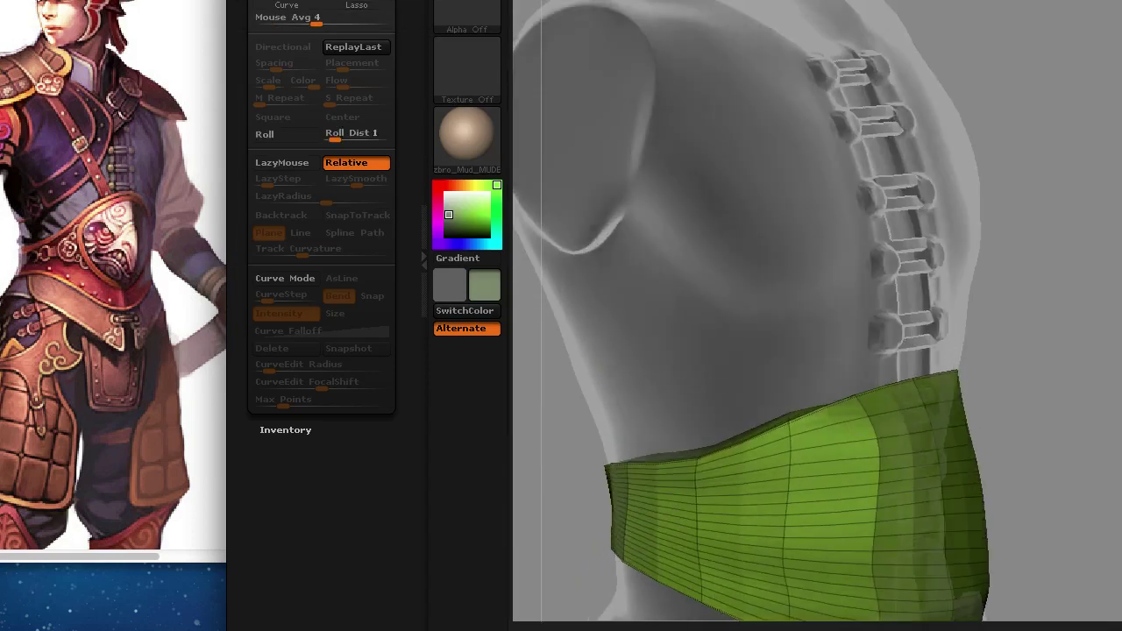
pyautogui.moveTo(616, 486); pyautogui.dragTo(589, 385)
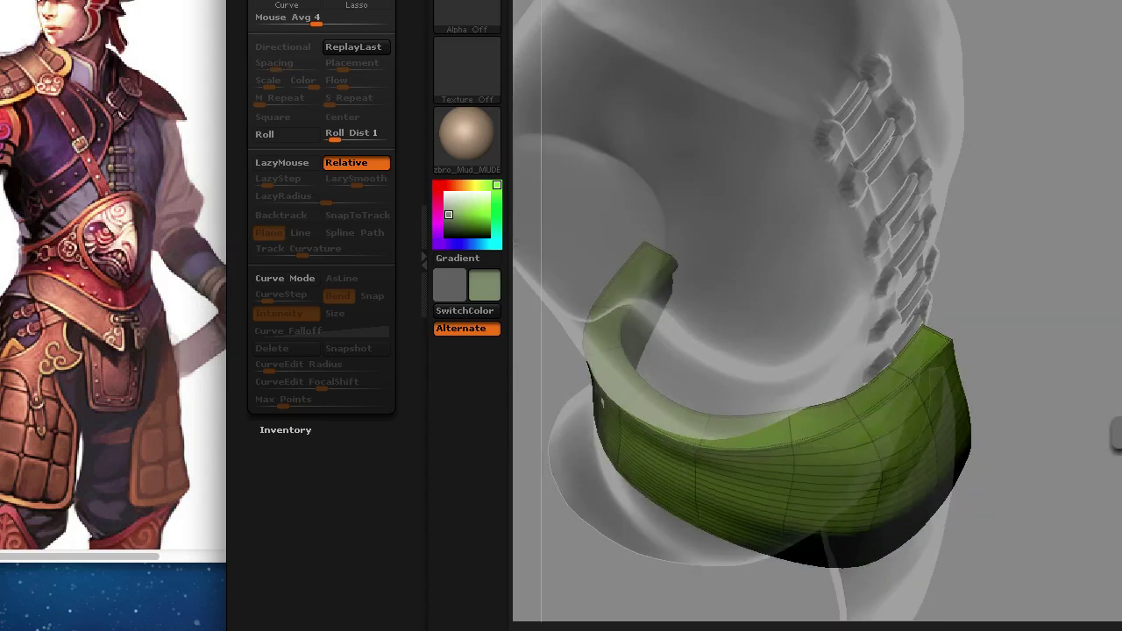
pyautogui.moveTo(597, 386); pyautogui.dragTo(533, 117)
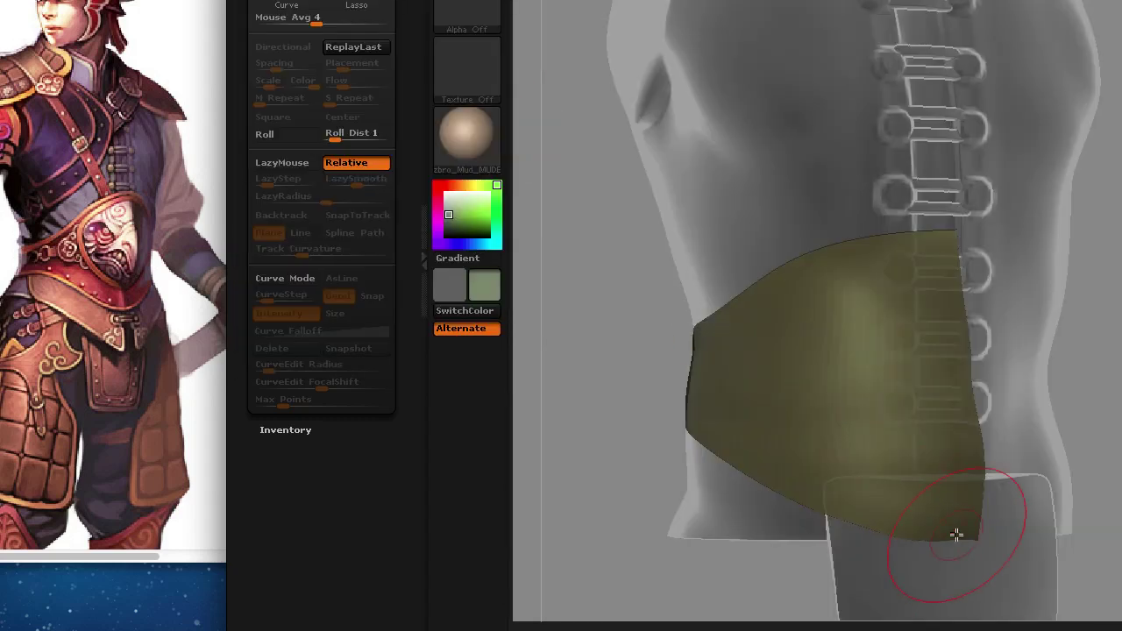
pyautogui.moveTo(956, 533); pyautogui.dragTo(1102, 275)
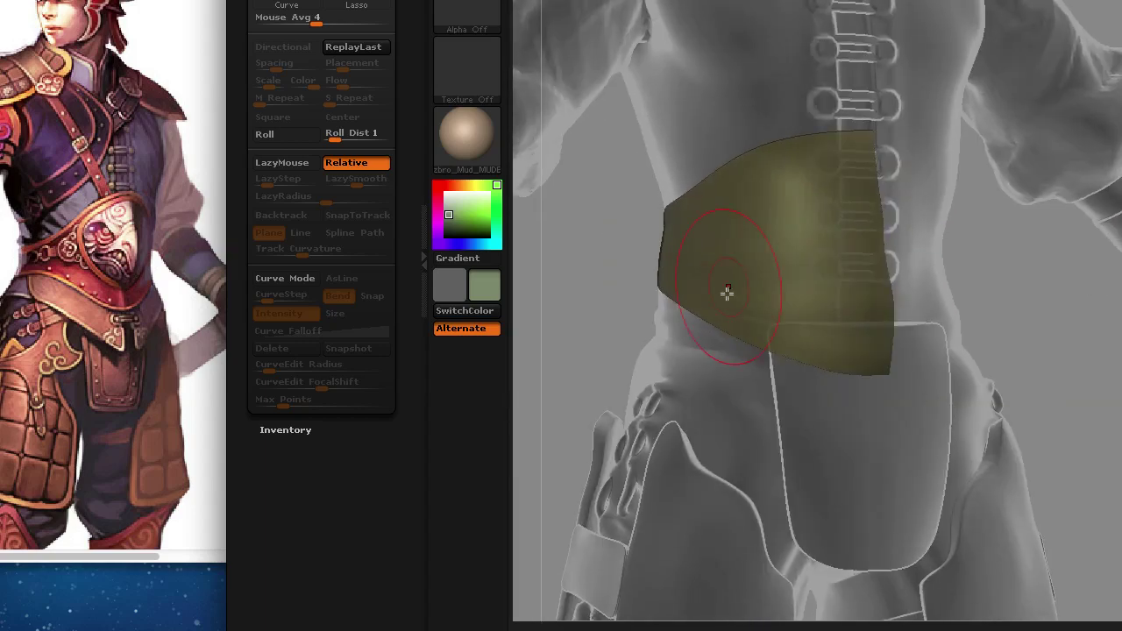
pyautogui.moveTo(680, 205)
pyautogui.mouseDown()
pyautogui.moveTo(731, 188)
pyautogui.moveTo(683, 260)
pyautogui.moveTo(599, 303)
pyautogui.mouseUp()
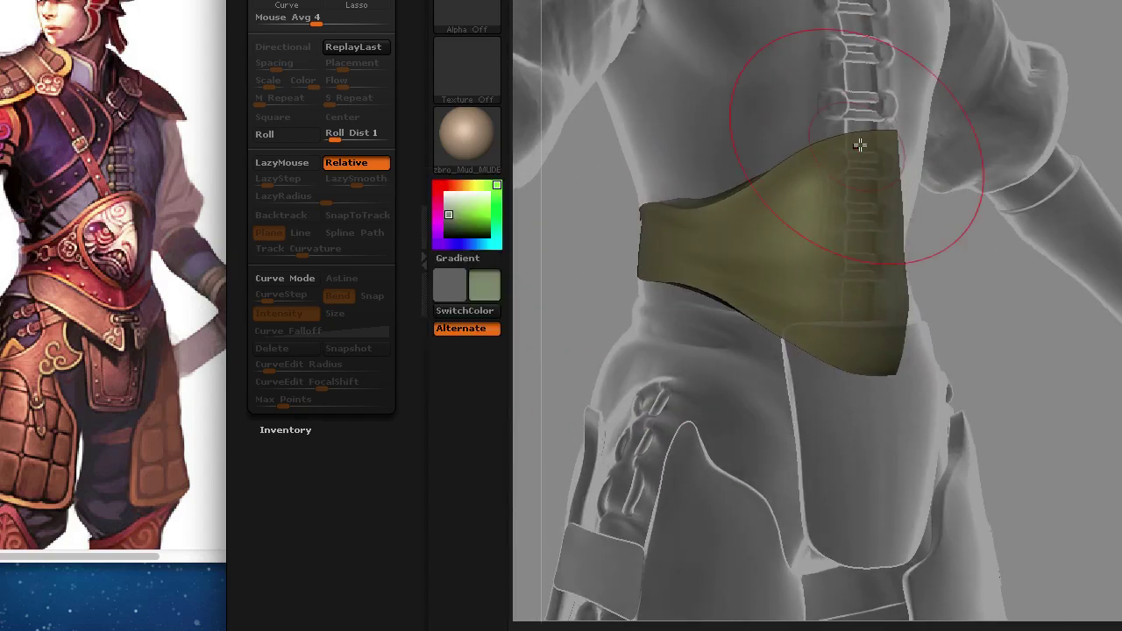
pyautogui.press('space')
pyautogui.moveTo(740, 390)
pyautogui.mouseDown()
pyautogui.moveTo(701, 333)
pyautogui.moveTo(608, 281)
pyautogui.moveTo(644, 255)
pyautogui.moveTo(696, 248)
pyautogui.moveTo(906, 271)
pyautogui.moveTo(714, 193)
pyautogui.moveTo(797, 321)
pyautogui.moveTo(931, 302)
pyautogui.mouseUp()
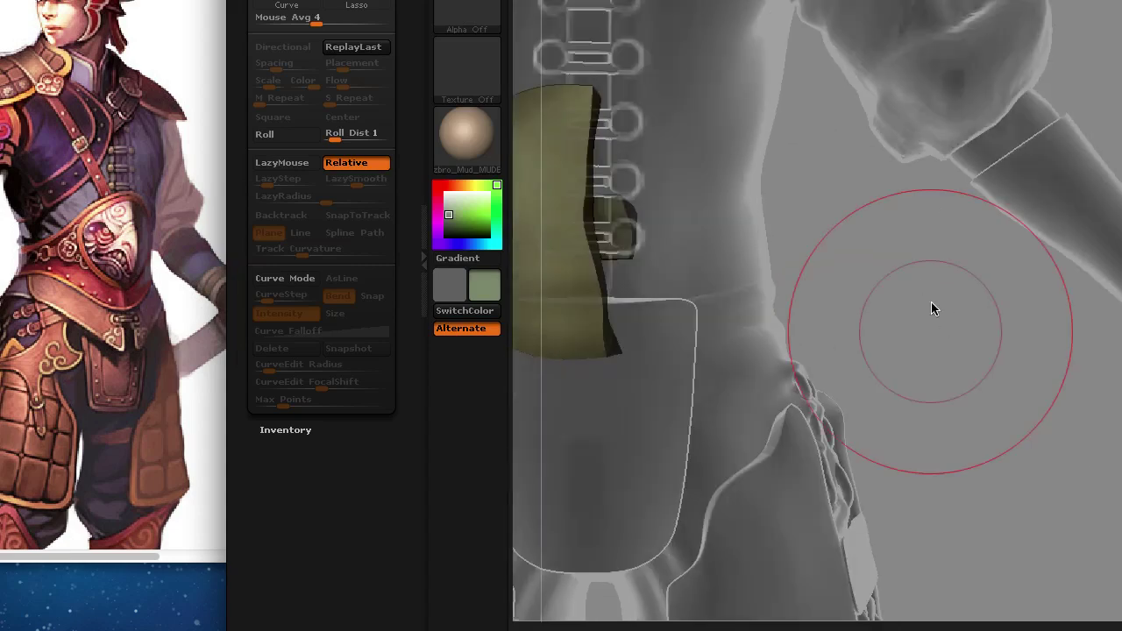
pyautogui.press('f')
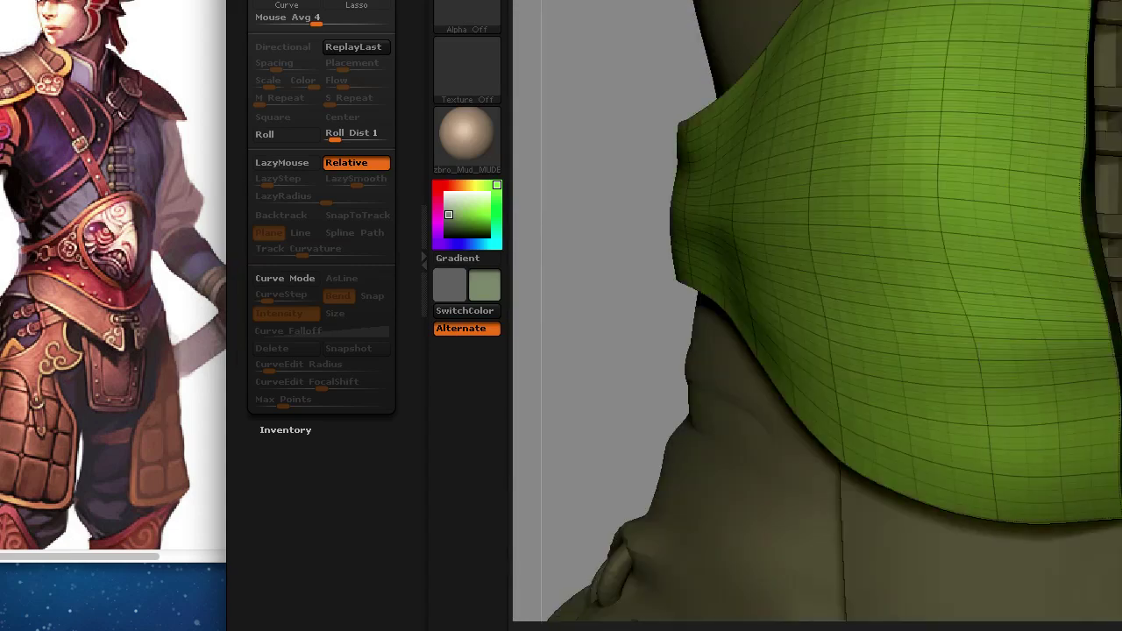
# Carve dark strokes into the isolated belt surface and hide its wireframe.
pyautogui.moveTo(931, 302); pyautogui.dragTo(877, 302)
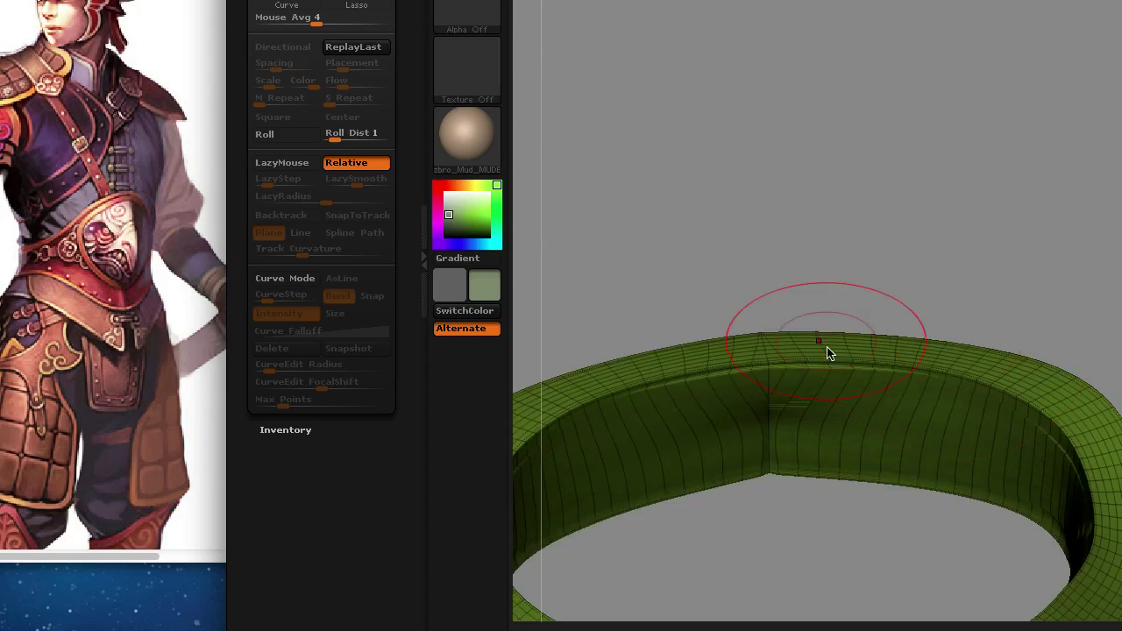
pyautogui.moveTo(827, 348); pyautogui.dragTo(769, 426)
pyautogui.hotkey('shift', 'f')
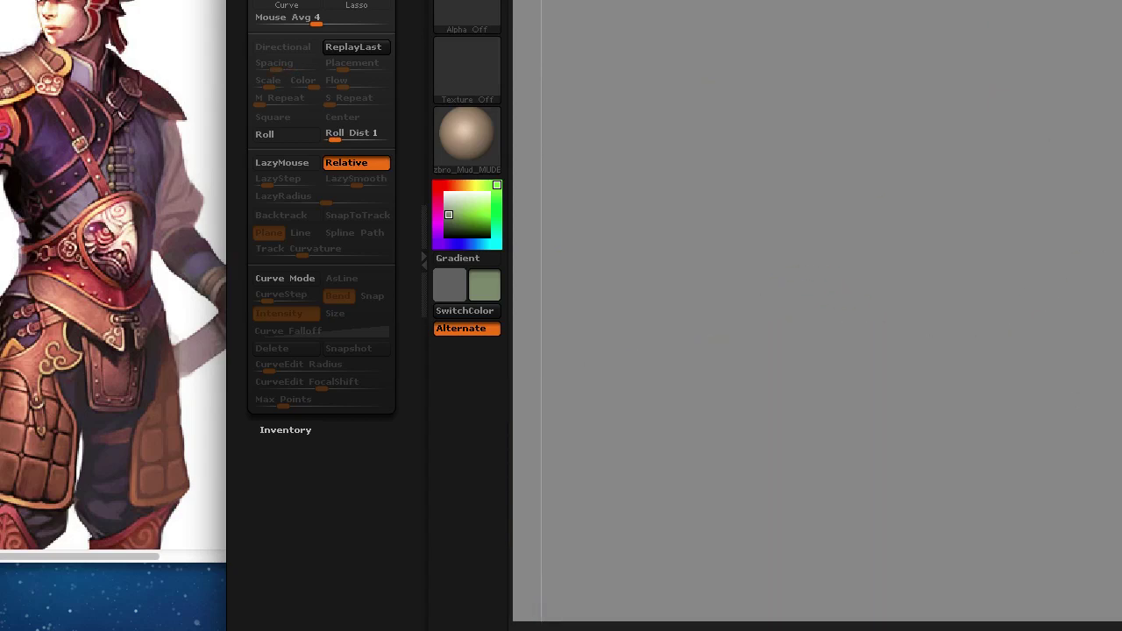
# Turn the belt ring through several angles, toggling polygroup wireframe, to view it edge-on.
pyautogui.moveTo(885, 491)
pyautogui.mouseDown()
pyautogui.moveTo(885, 451)
pyautogui.moveTo(937, 391)
pyautogui.moveTo(1012, 158)
pyautogui.moveTo(546, 220)
pyautogui.mouseUp()
pyautogui.scroll(5, 316, 263)
pyautogui.moveTo(772, 412)
pyautogui.mouseDown()
pyautogui.moveTo(851, 368)
pyautogui.moveTo(965, 241)
pyautogui.mouseUp()
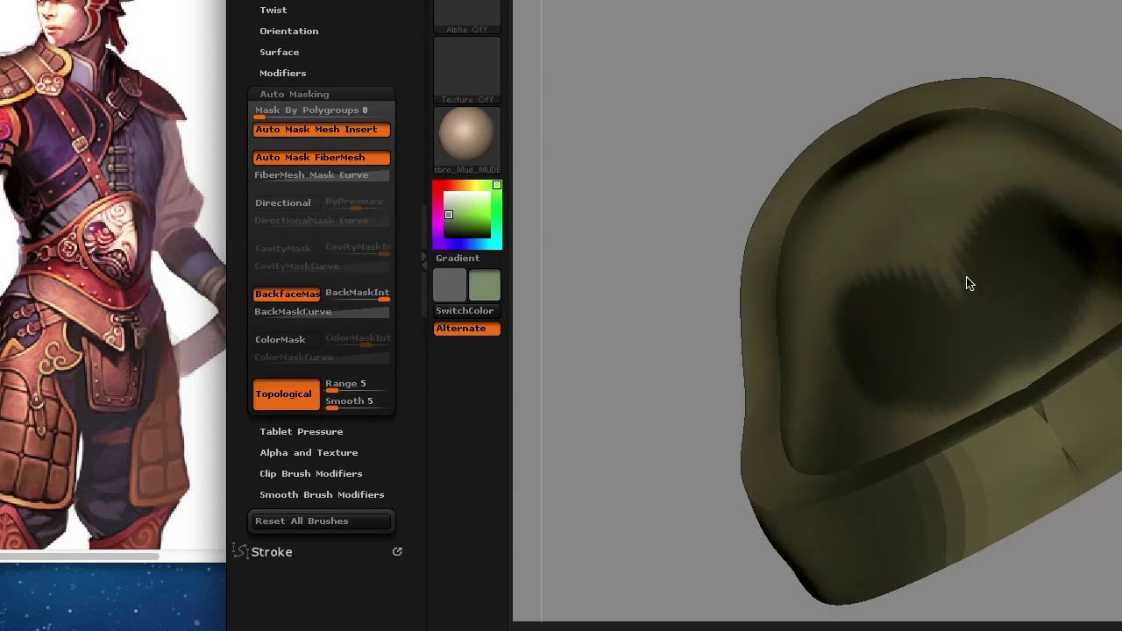
pyautogui.moveTo(671, 170)
pyautogui.mouseDown()
pyautogui.moveTo(894, 293)
pyautogui.moveTo(706, 341)
pyautogui.moveTo(866, 336)
pyautogui.moveTo(894, 258)
pyautogui.moveTo(1110, 350)
pyautogui.moveTo(1078, 229)
pyautogui.moveTo(1055, 205)
pyautogui.mouseUp()
pyautogui.moveTo(933, 229)
pyautogui.mouseDown()
pyautogui.moveTo(982, 260)
pyautogui.moveTo(991, 388)
pyautogui.moveTo(987, 115)
pyautogui.mouseUp()
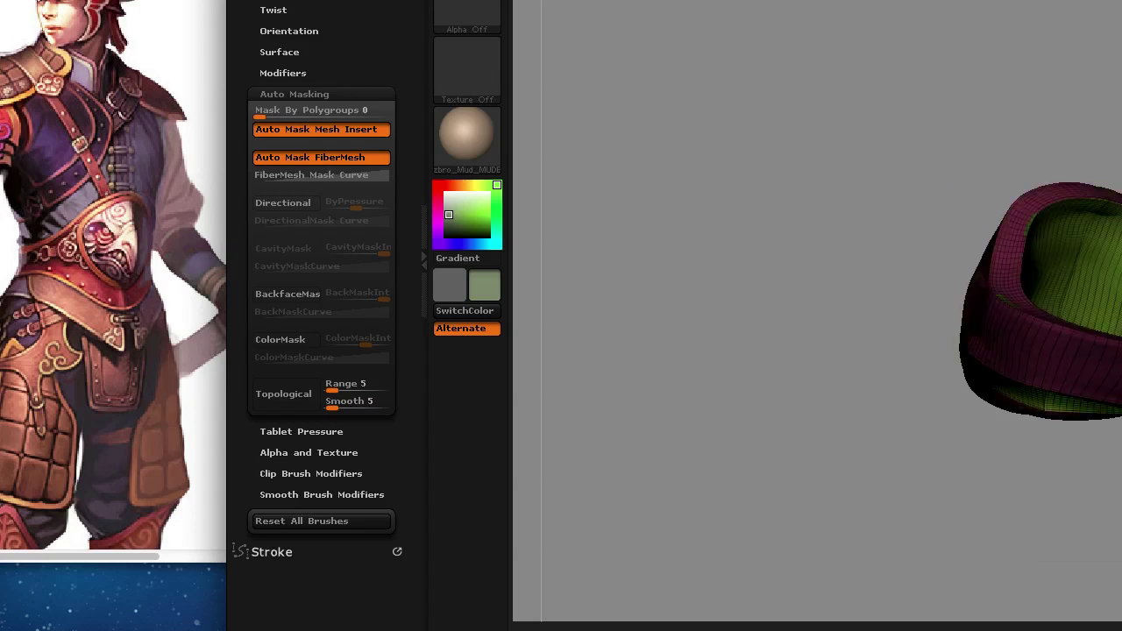
pyautogui.hotkey('shift', 'f')
pyautogui.moveTo(984, 339); pyautogui.dragTo(1009, 353)
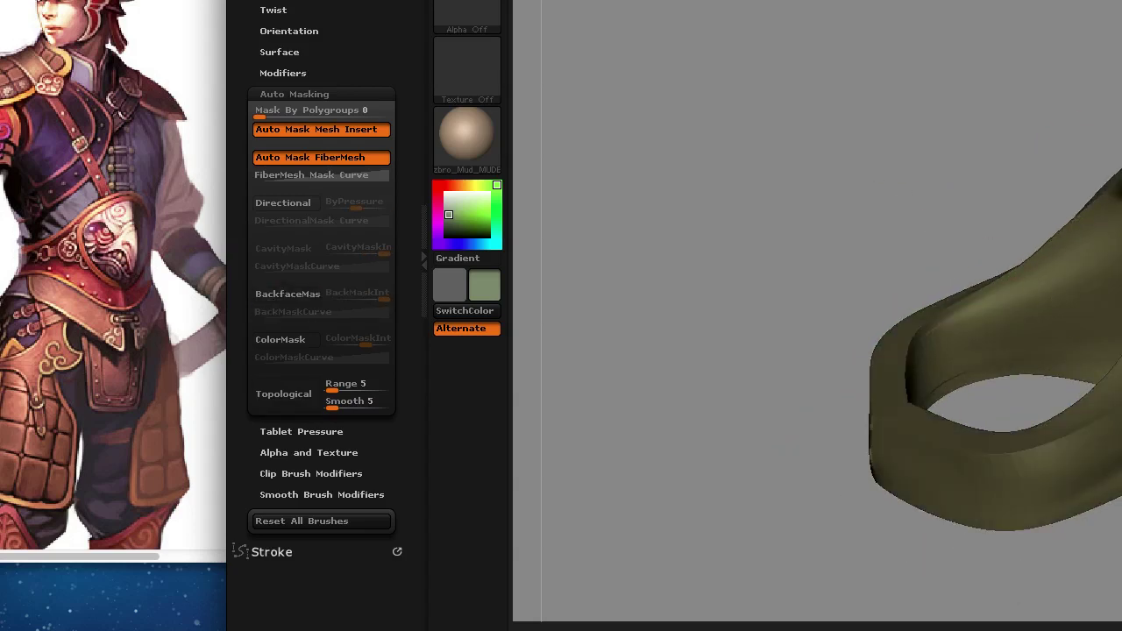
pyautogui.hotkey('shift', 'f')
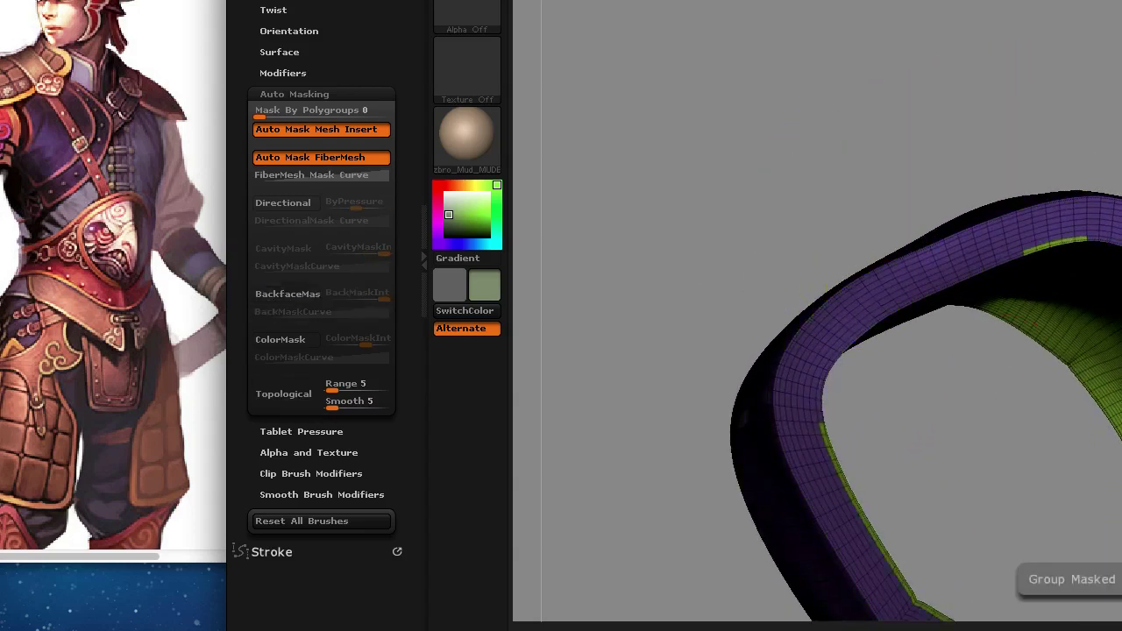
pyautogui.moveTo(988, 237)
pyautogui.mouseDown()
pyautogui.moveTo(971, 351)
pyautogui.moveTo(1109, 333)
pyautogui.moveTo(1006, 407)
pyautogui.moveTo(965, 490)
pyautogui.mouseUp()
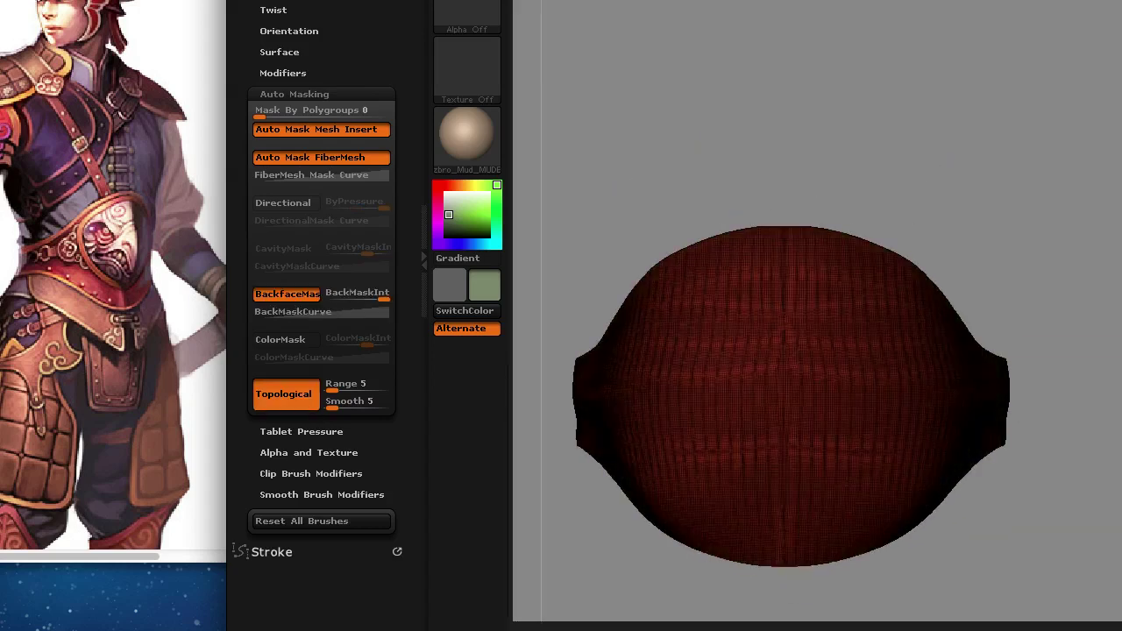
pyautogui.moveTo(1078, 263); pyautogui.dragTo(1030, 409)
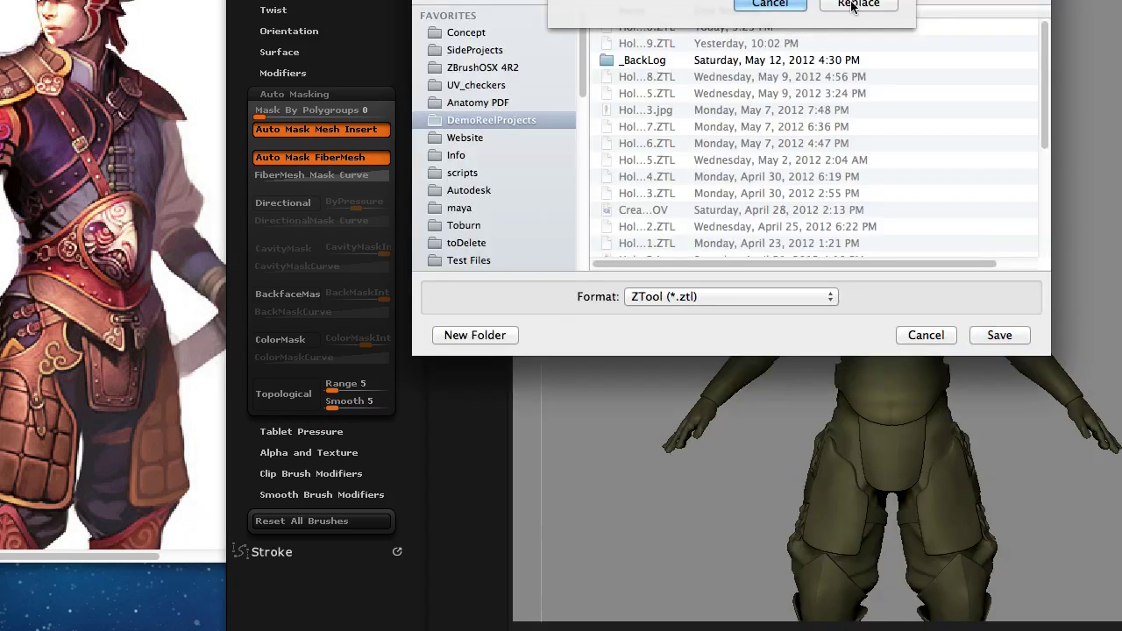
# Overwrite the saved file, then lay a rim strip along the front plate's edge.
pyautogui.click(852, 4)
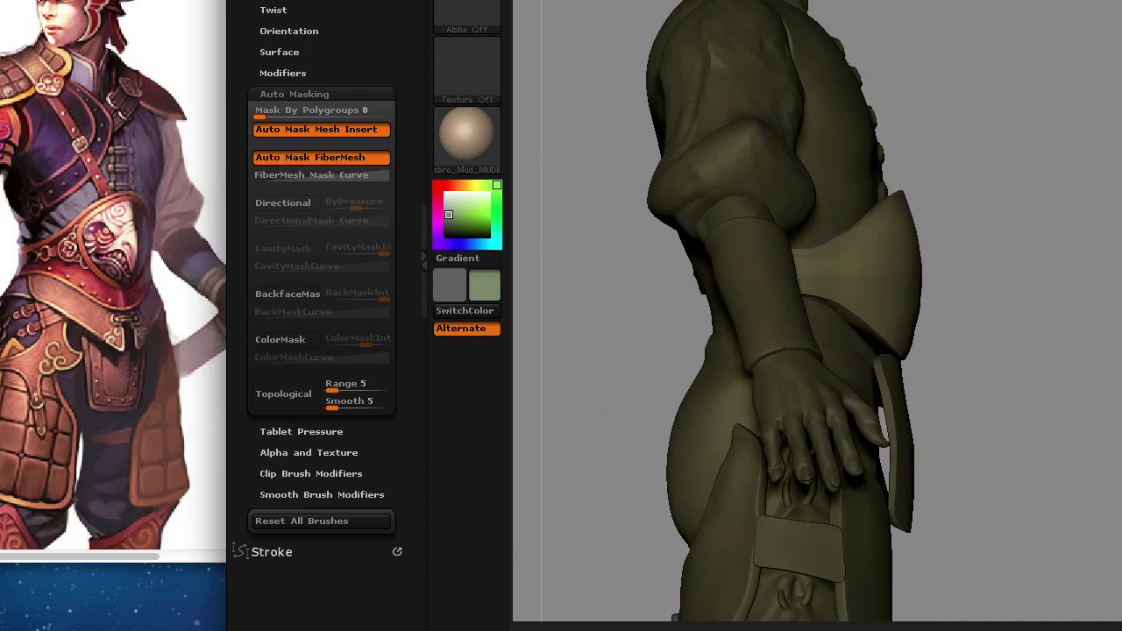
pyautogui.moveTo(906, 324)
pyautogui.mouseDown()
pyautogui.moveTo(1010, 295)
pyautogui.moveTo(602, 318)
pyautogui.moveTo(1027, 231)
pyautogui.mouseUp()
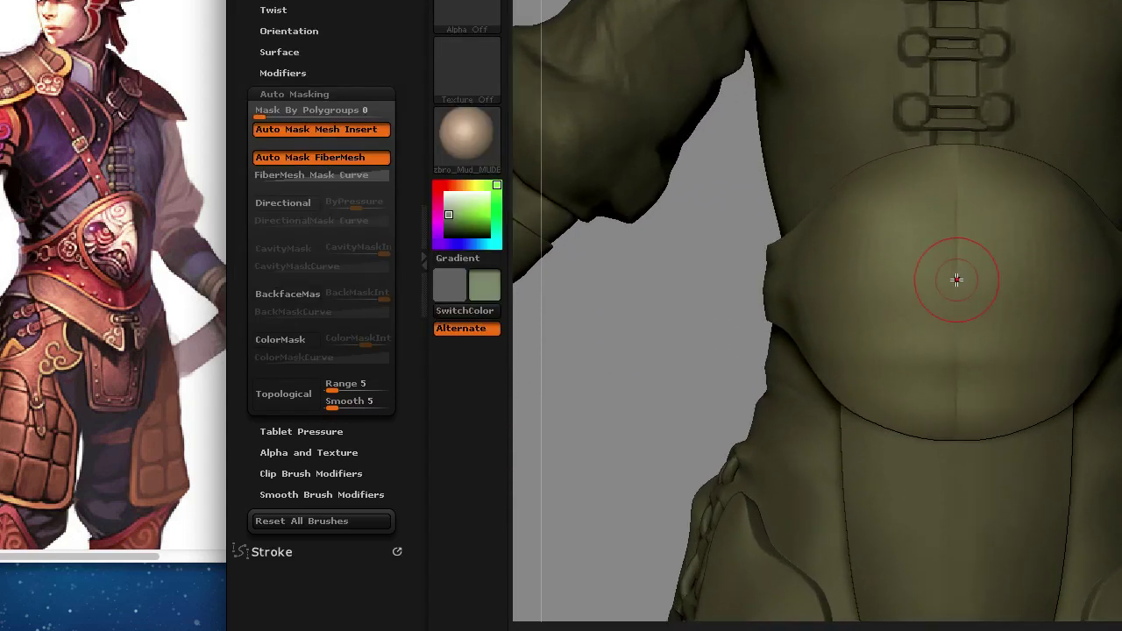
pyautogui.keyDown('ctrl'); pyautogui.moveTo(952, 275); pyautogui.dragTo(969, 162, button='right'); pyautogui.keyUp('ctrl')
pyautogui.click(968, 263)
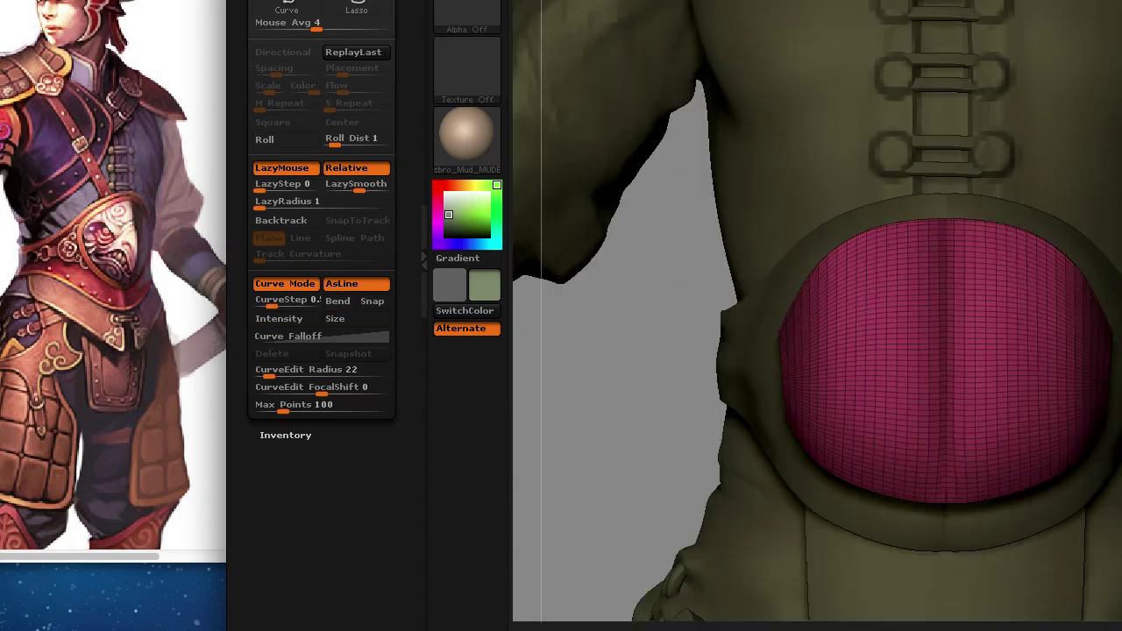
# Sculpt along the lower-left edge of the rounded front plate, checking it from the side.
pyautogui.press('space')
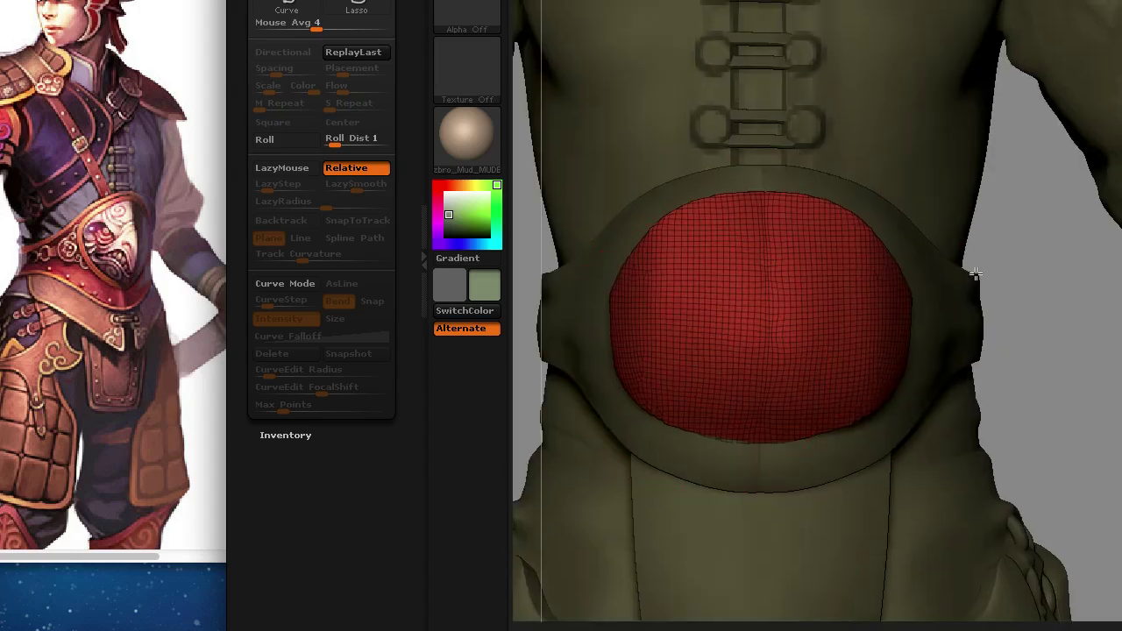
pyautogui.moveTo(745, 433); pyautogui.dragTo(613, 281)
pyautogui.moveTo(750, 171)
pyautogui.mouseDown(button='middle')
pyautogui.moveTo(1007, 280)
pyautogui.moveTo(924, 233)
pyautogui.moveTo(789, 285)
pyautogui.mouseUp(button='middle')
pyautogui.moveTo(755, 181)
pyautogui.mouseDown(button='middle')
pyautogui.moveTo(889, 308)
pyautogui.moveTo(810, 235)
pyautogui.mouseUp(button='middle')
pyautogui.moveTo(751, 198)
pyautogui.mouseDown(button='middle')
pyautogui.moveTo(944, 195)
pyautogui.moveTo(779, 375)
pyautogui.mouseUp(button='middle')
pyautogui.press('space')
# Clear the plate mask, isolate the curved rim piece, then unhide the full figure.
pyautogui.hotkey('ctrl', 'w')
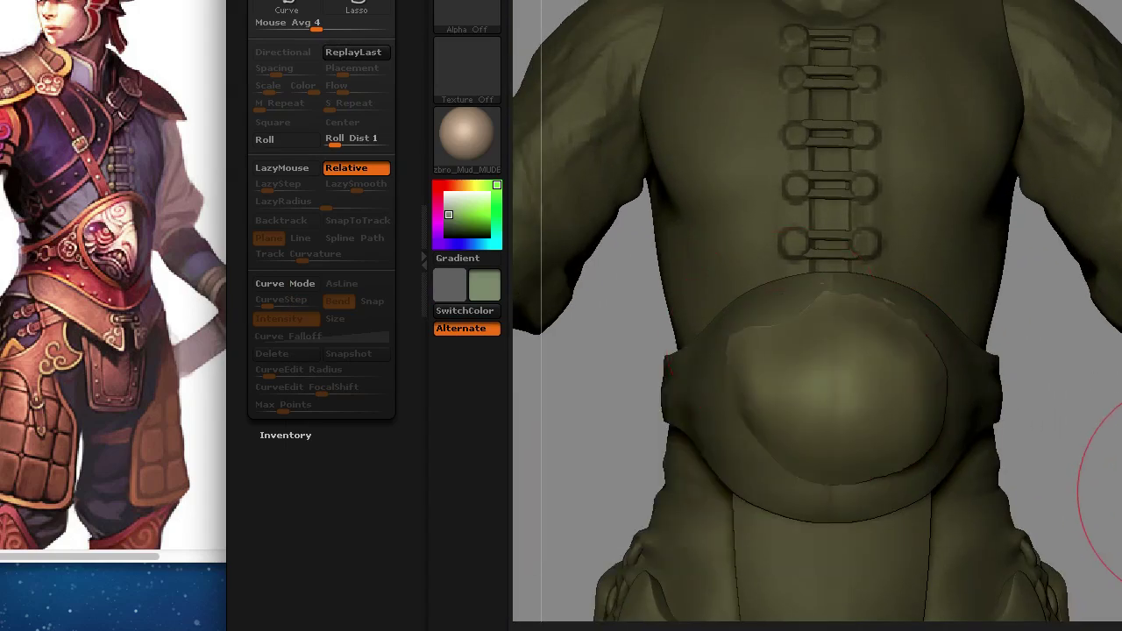
pyautogui.keyDown('ctrl'); pyautogui.keyDown('shift'); pyautogui.click(1100, 479); pyautogui.keyUp('shift'); pyautogui.keyUp('ctrl')
pyautogui.moveTo(899, 476); pyautogui.dragTo(856, 386, button='middle')
pyautogui.keyDown('ctrl'); pyautogui.keyDown('shift'); pyautogui.click(964, 360); pyautogui.keyUp('shift'); pyautogui.keyUp('ctrl')
pyautogui.moveTo(964, 360)
pyautogui.mouseDown(button='middle')
pyautogui.moveTo(975, 346)
pyautogui.moveTo(1118, 399)
pyautogui.moveTo(1087, 263)
pyautogui.moveTo(1110, 251)
pyautogui.mouseUp(button='middle')
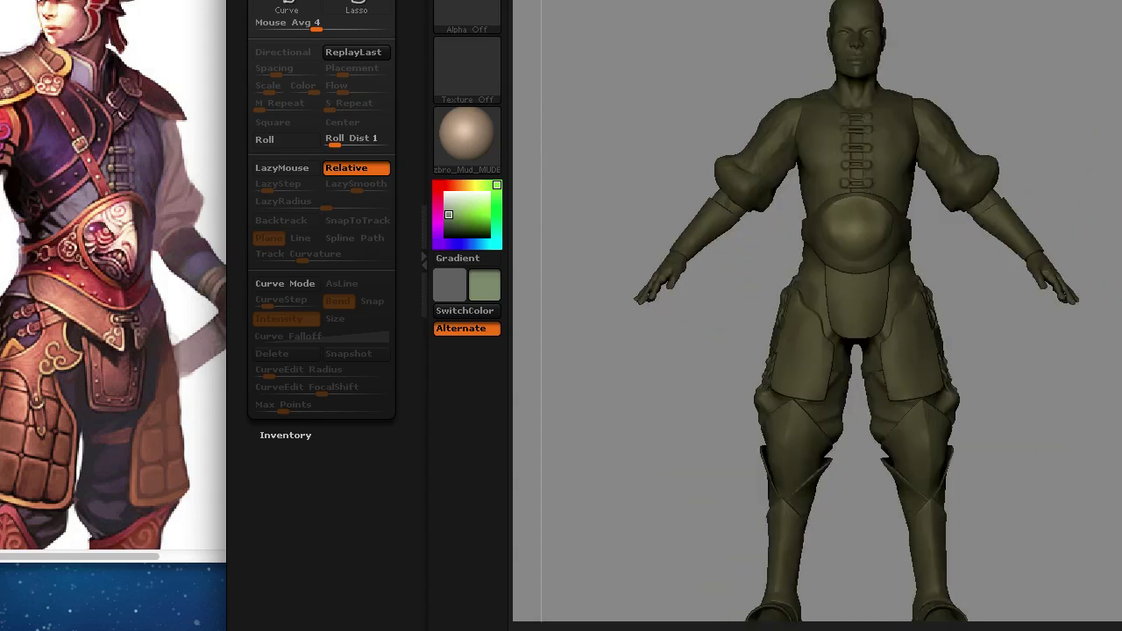